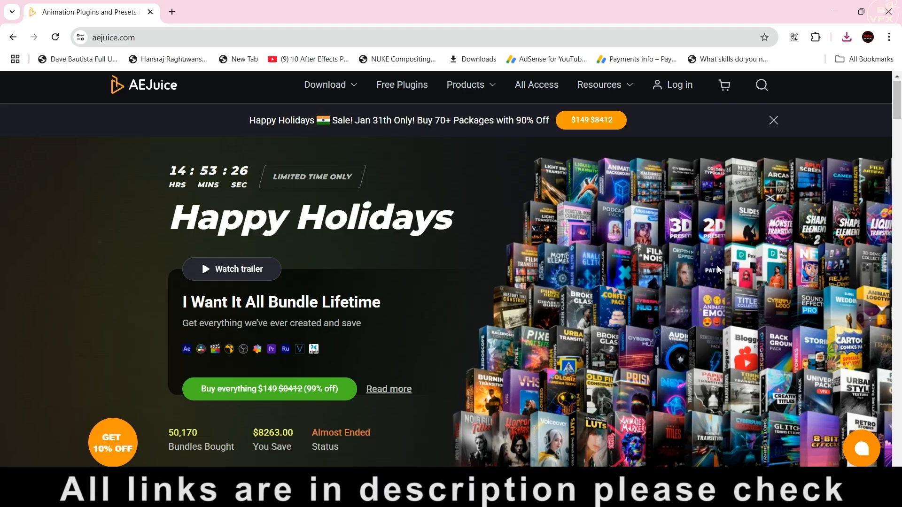
Step: Look through the AEJuice homepage's bundles, product sections and the available macOS and Windows download options
scroll(718, 267, down, 10)
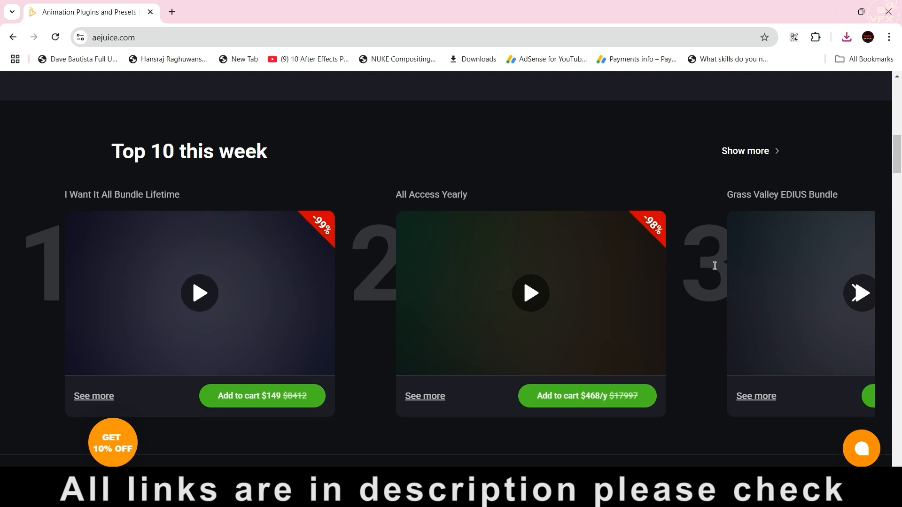
scroll(484, 227, down, 1)
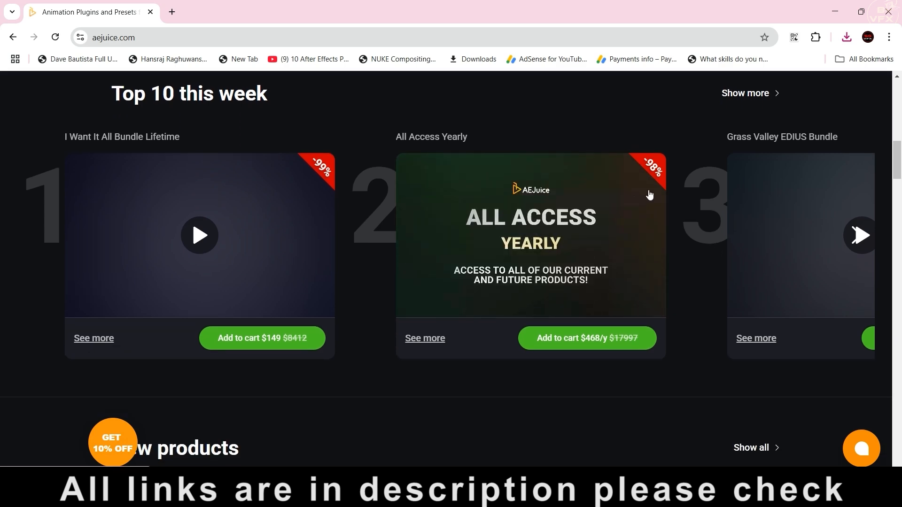
scroll(686, 214, down, 5)
scroll(667, 254, up, 15)
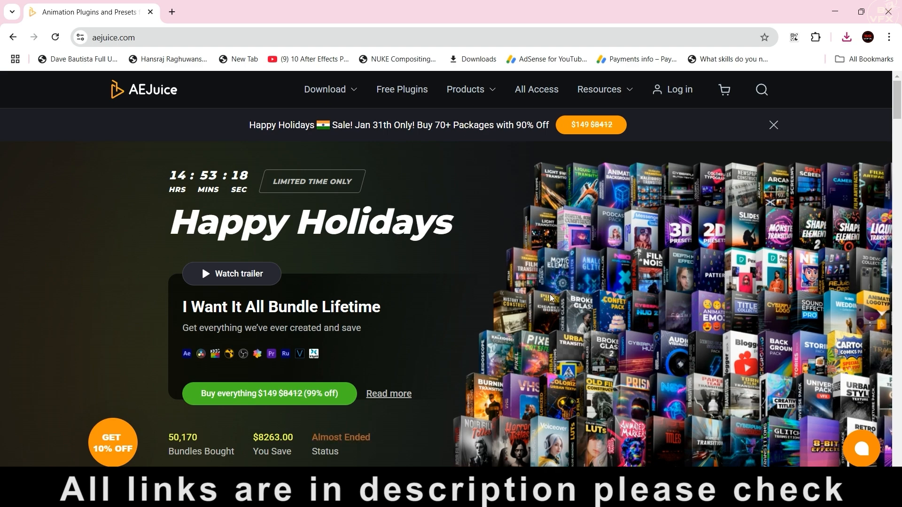
scroll(411, 305, down, 15)
scroll(490, 287, down, 6)
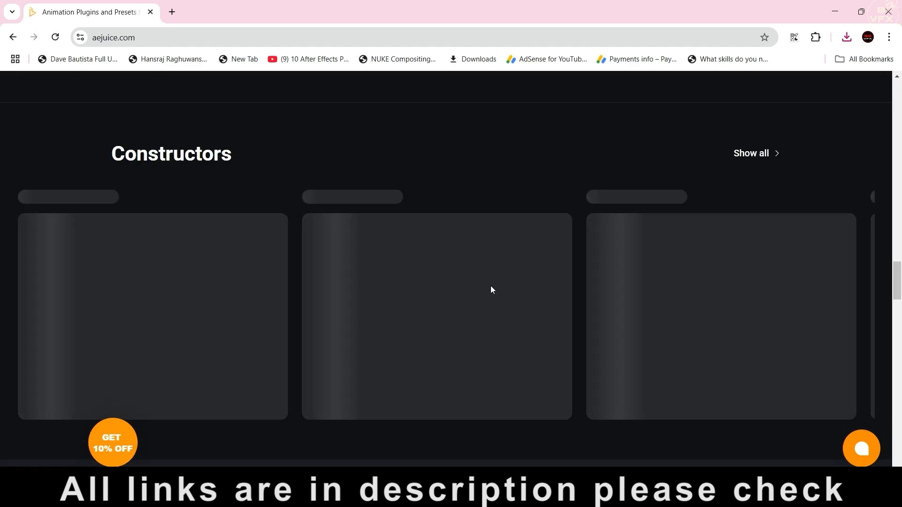
scroll(491, 289, up, 7)
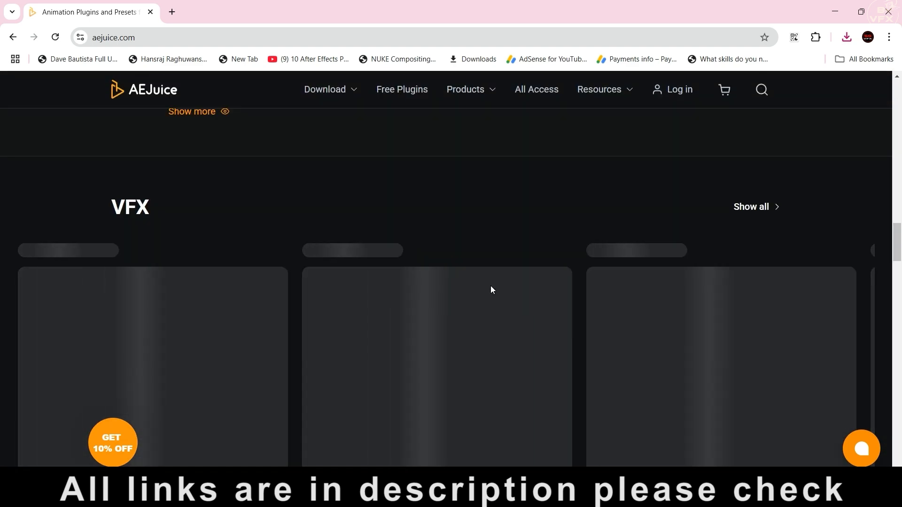
scroll(492, 290, up, 10)
scroll(474, 265, up, 6)
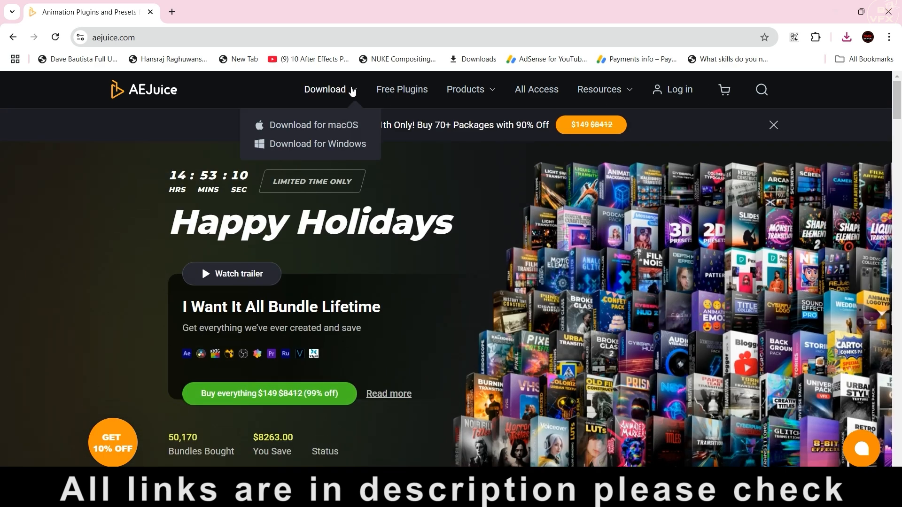
mouse_move(327, 106)
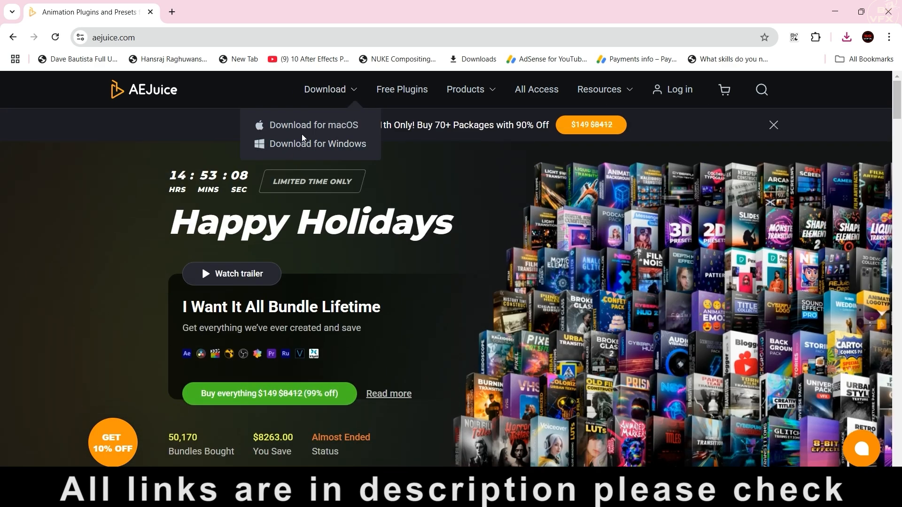
scroll(628, 241, down, 5)
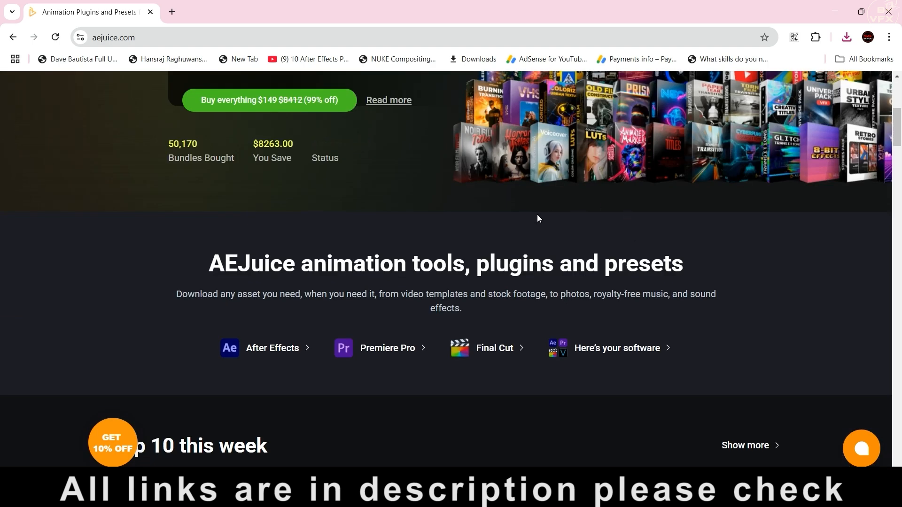
scroll(540, 215, down, 10)
scroll(627, 219, up, 4)
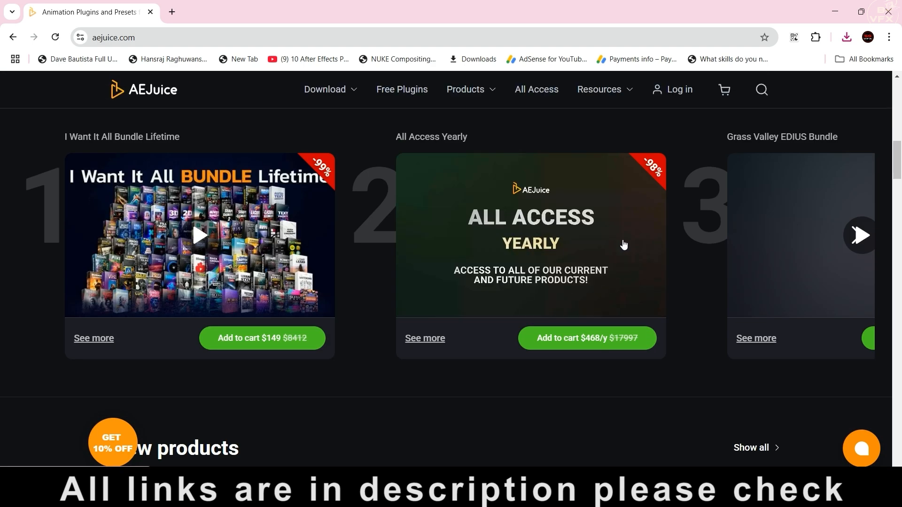
scroll(568, 255, down, 20)
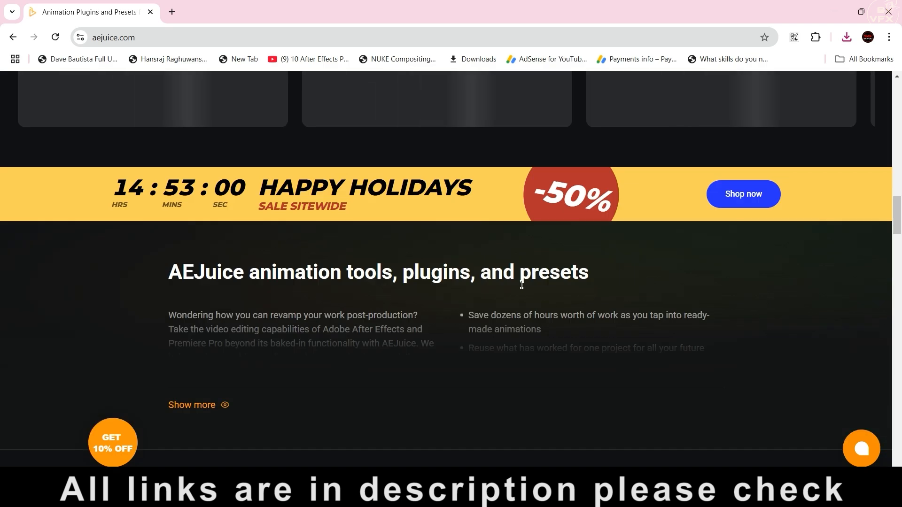
scroll(547, 312, up, 10)
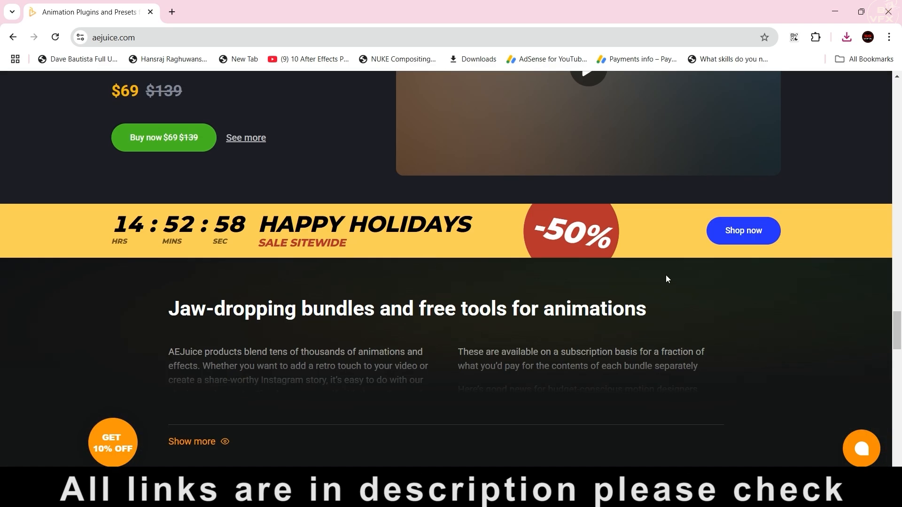
scroll(666, 275, down, 10)
scroll(600, 311, up, 20)
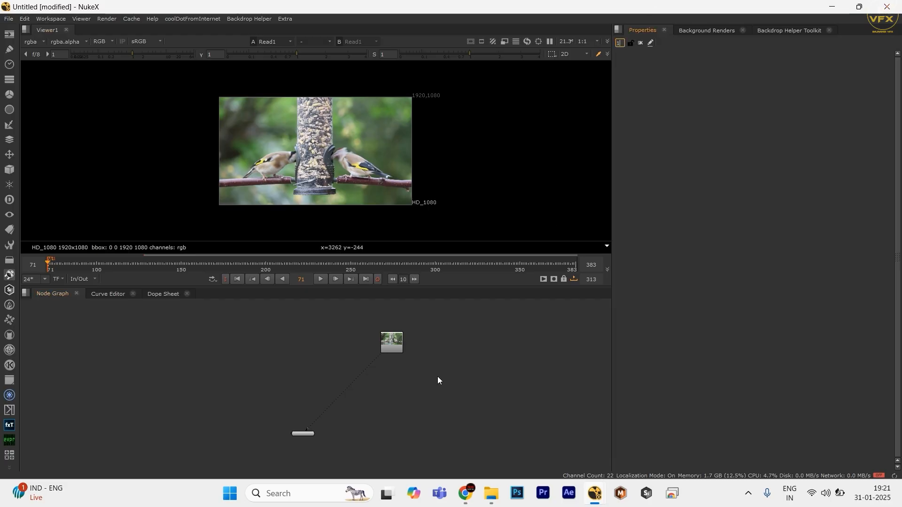
Step: Switch to NukeX and move the bird footage's Read node closer above the Viewer node
click(400, 348)
drag(401, 346, 343, 361)
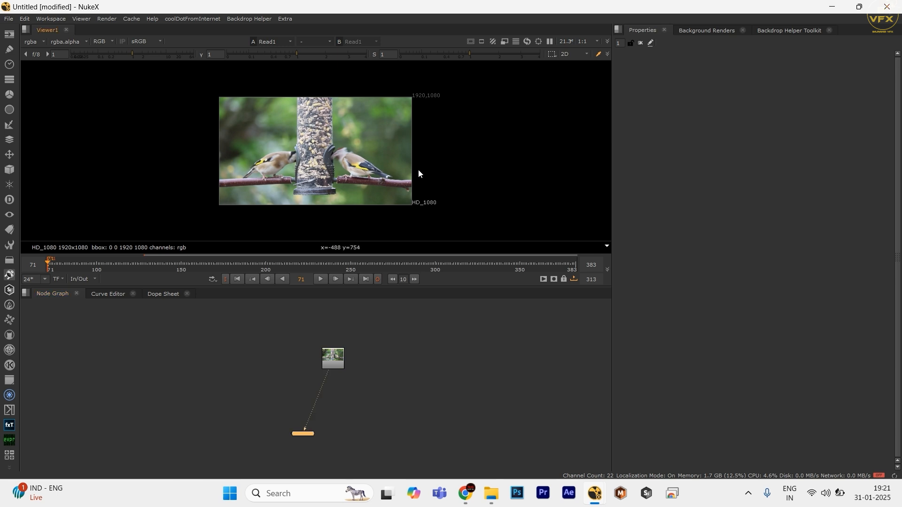
scroll(318, 376, up, 1)
click(398, 398)
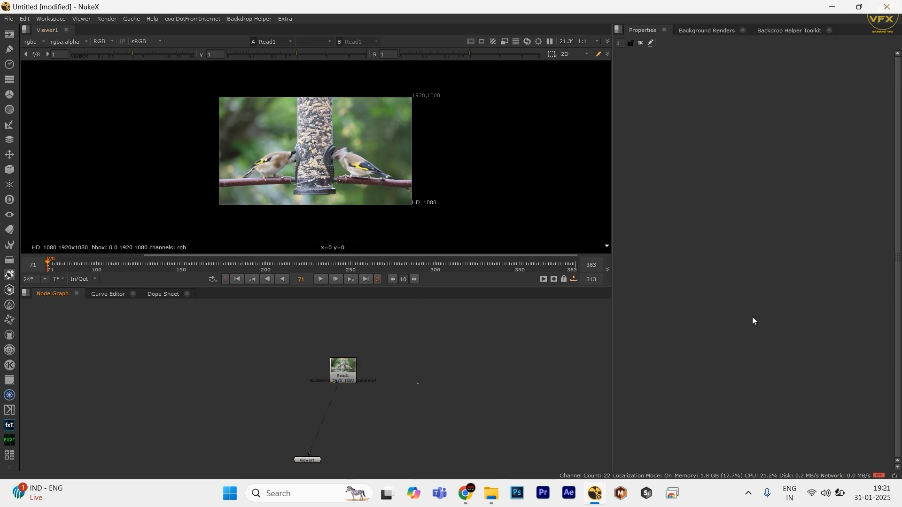
Step: Set the project frame range to 80–100 and the full size format to HD_1080 1920x1080
key(s)
drag(694, 340, 611, 343)
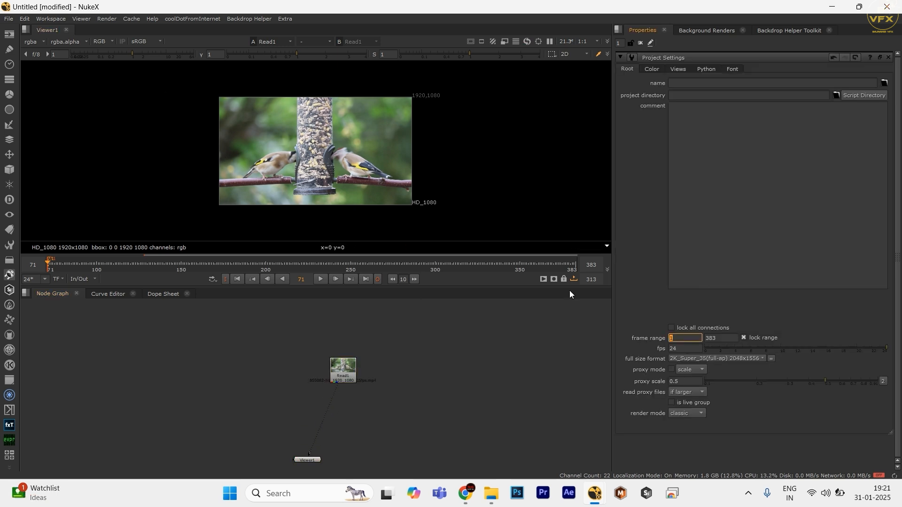
text(80)
key(Tab)
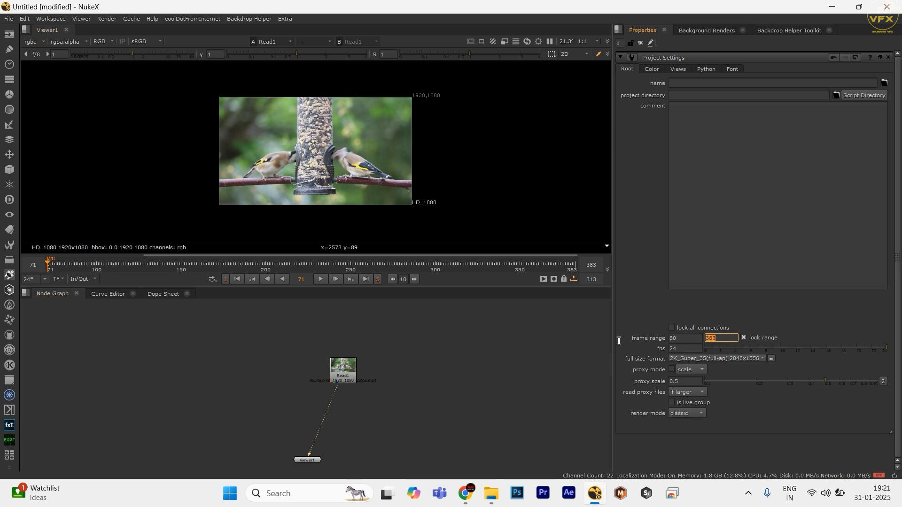
text(100)
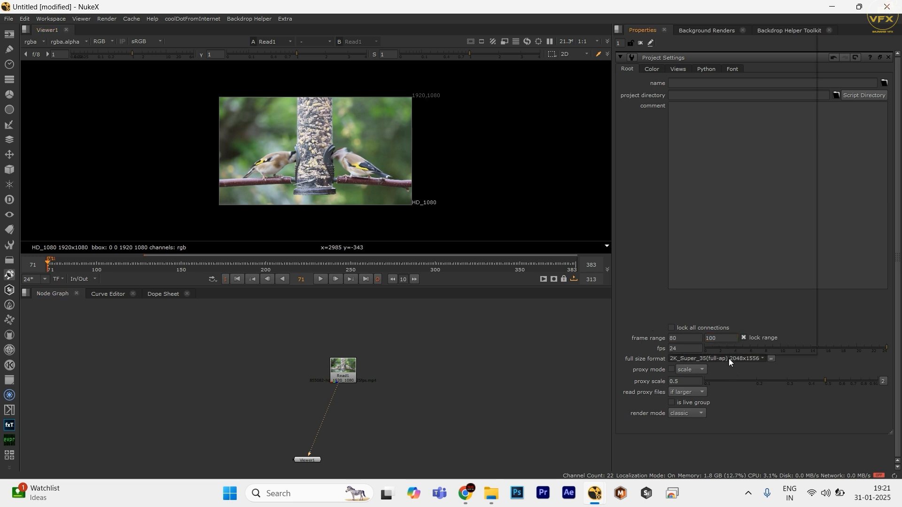
click(729, 359)
click(681, 103)
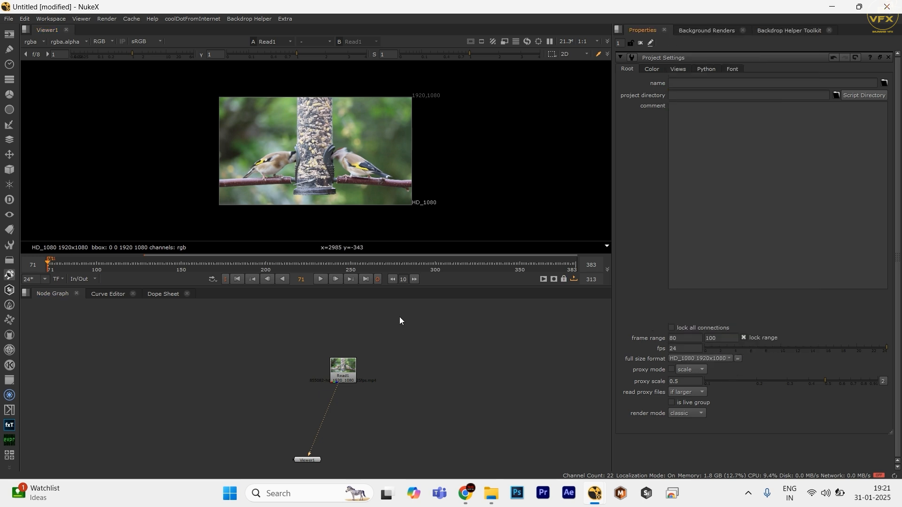
Step: Maximize the viewer and set the timeline's playback range to Global
key(space)
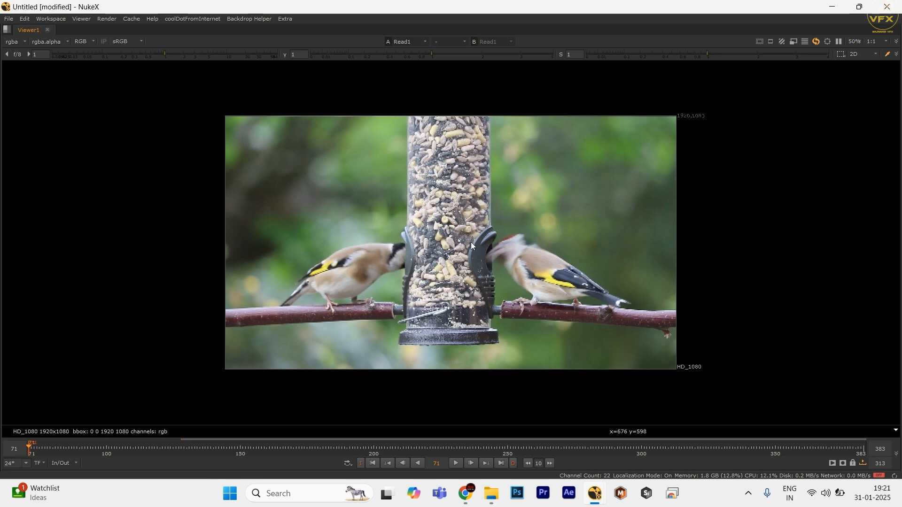
key(space)
key(space)
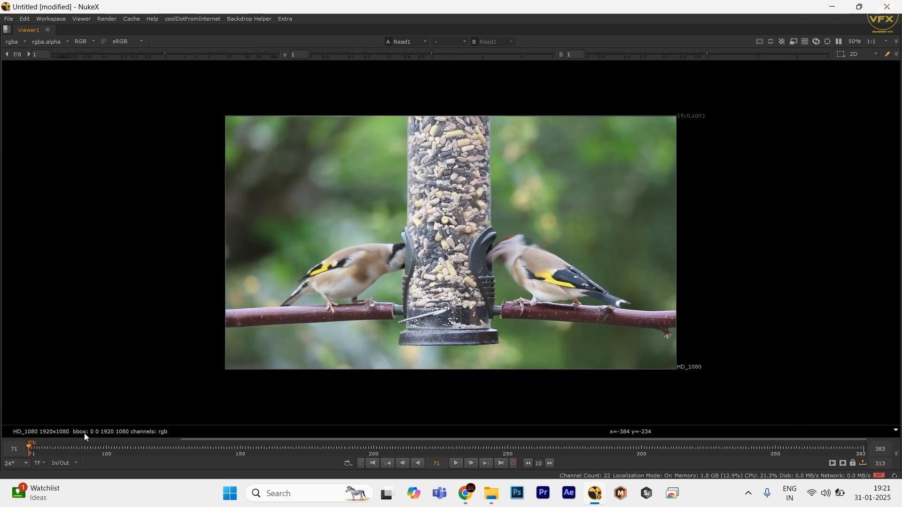
click(68, 460)
click(69, 426)
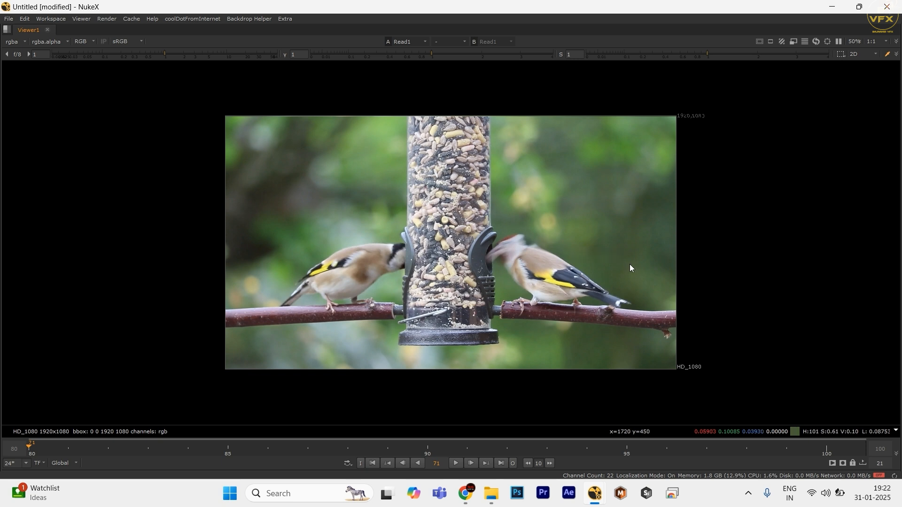
Step: Play the bird footage, stop it, return to the first frame and restore the full workspace layout
key(l)
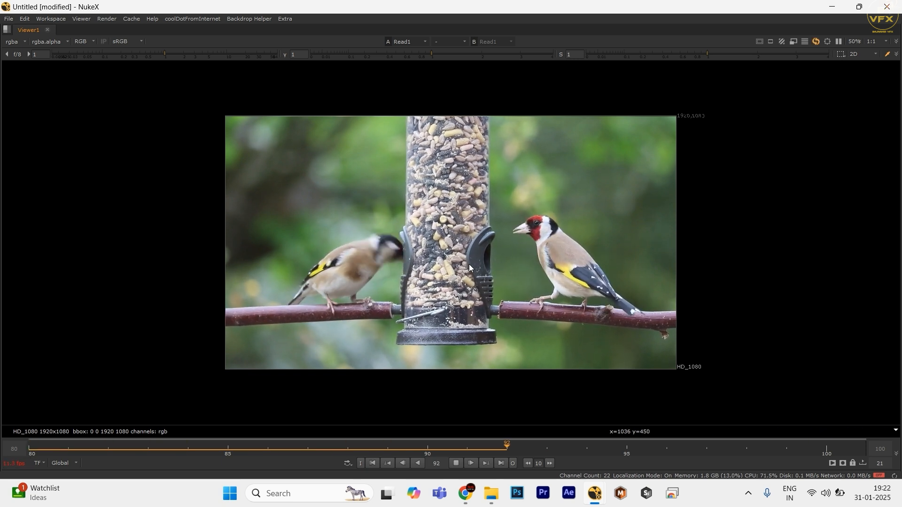
key(k)
key(Home)
drag(452, 239, 511, 250)
key(space)
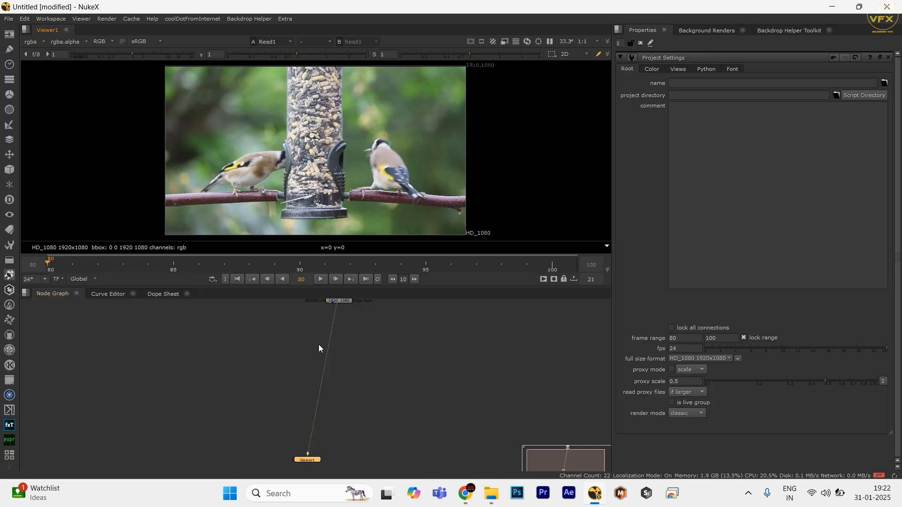
Step: Add a sticky note beside the Read node and select its placeholder label text
drag(319, 345, 357, 442)
drag(408, 353, 323, 409)
click(438, 396)
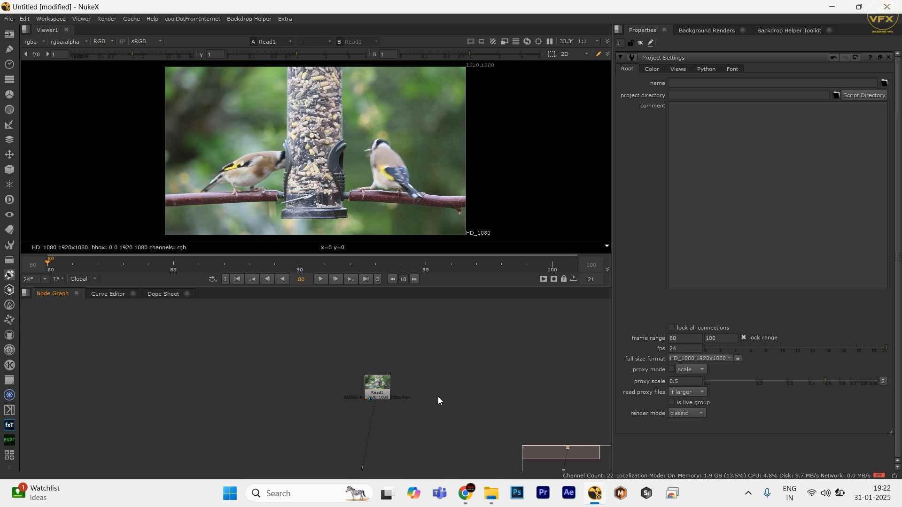
drag(438, 397, 382, 364)
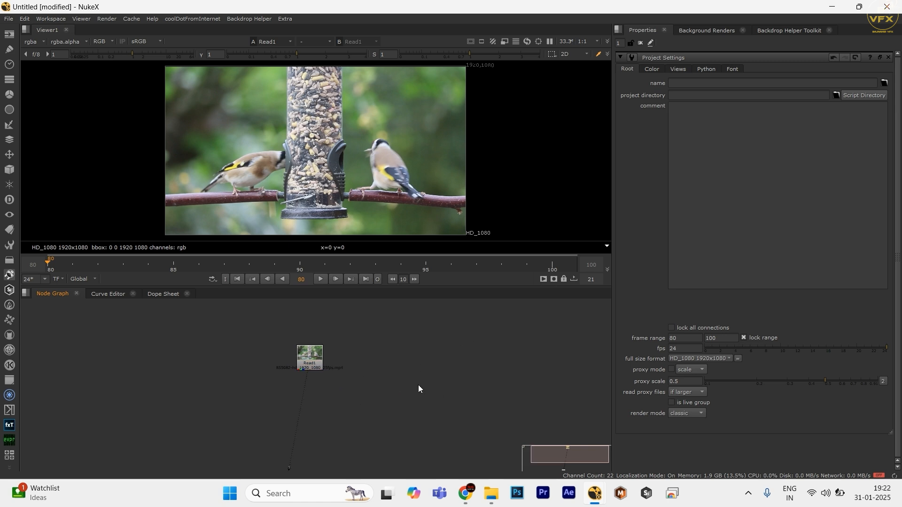
key(alt+n)
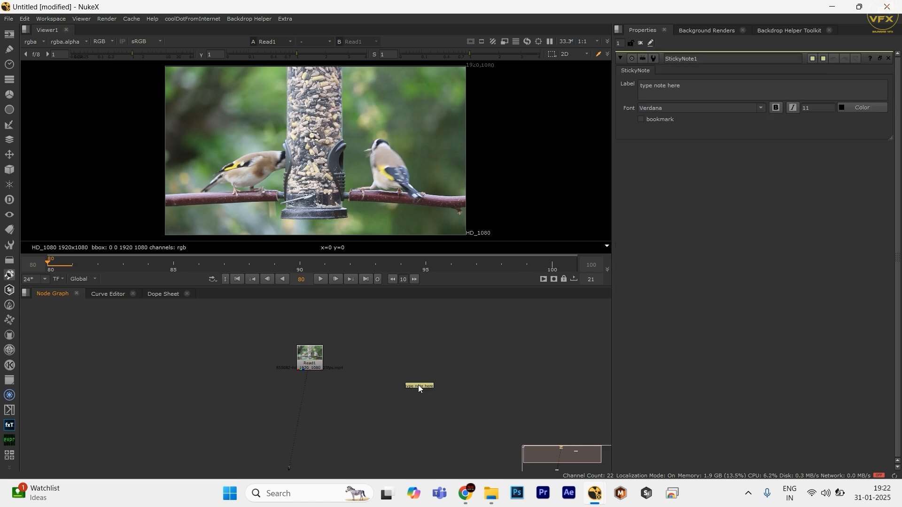
click(734, 91)
key(ctrl+a)
Step: Add a Text node, maximize the viewer and move the empty text box to just left of the frame's centre
drag(442, 357, 358, 406)
key(Tab)
text(text)
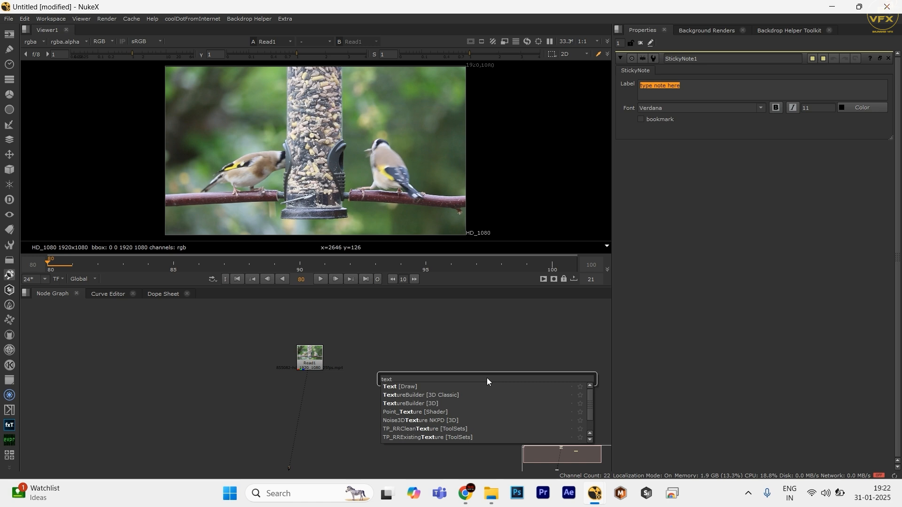
key(Return)
key(space)
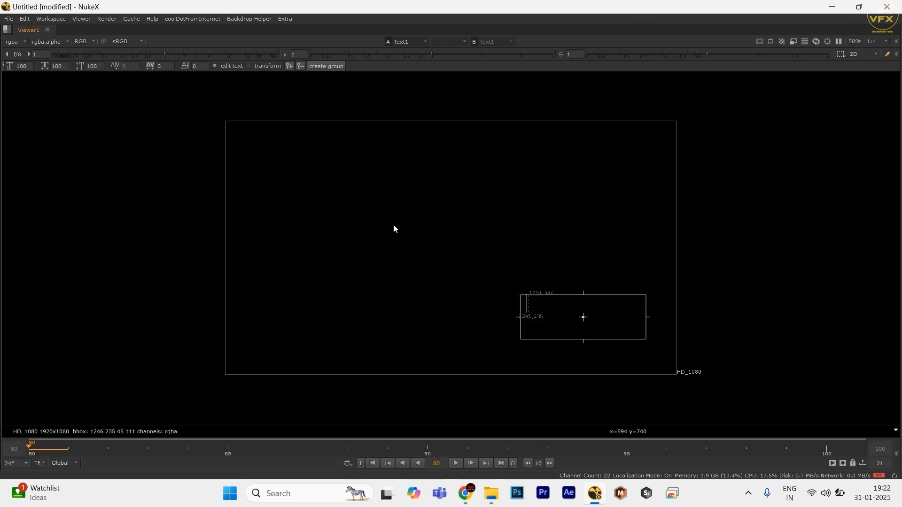
key(BackSpace)
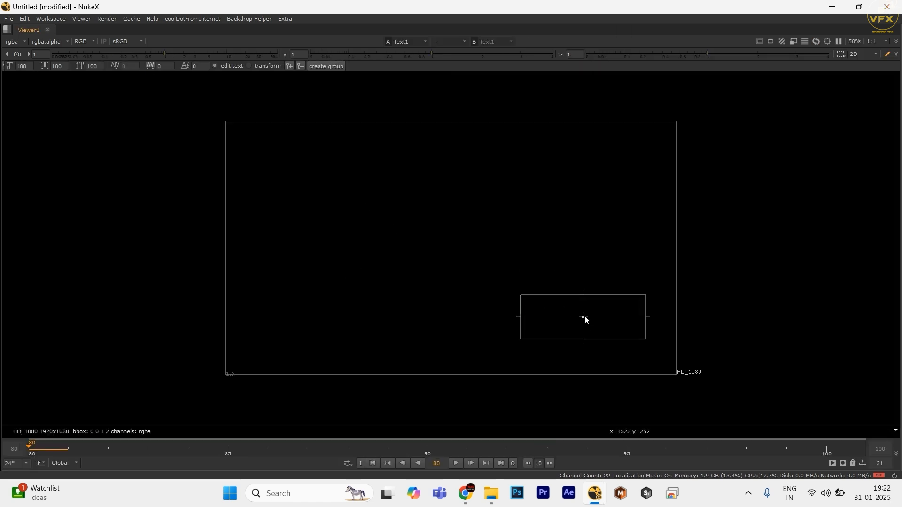
drag(585, 320, 384, 236)
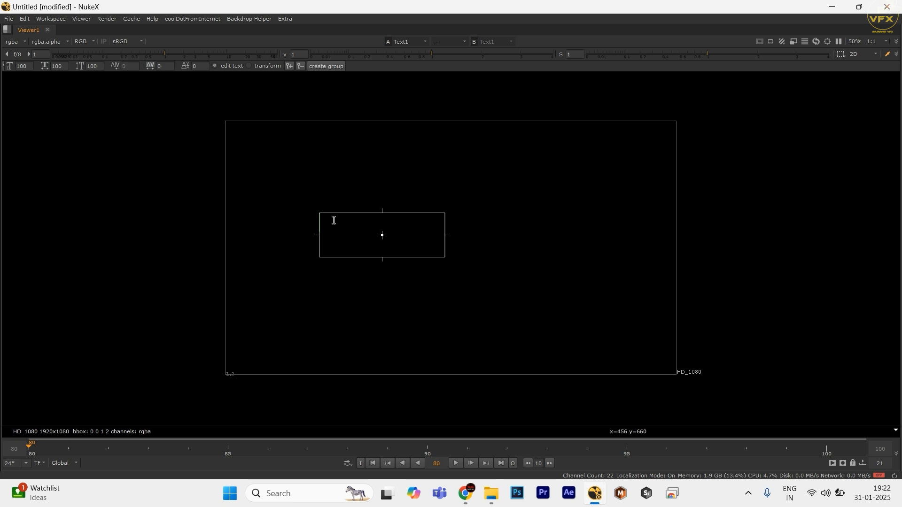
Step: Enter "HSV & HSL" in the text box and widen the box so the text fits on one line
text(HSV)
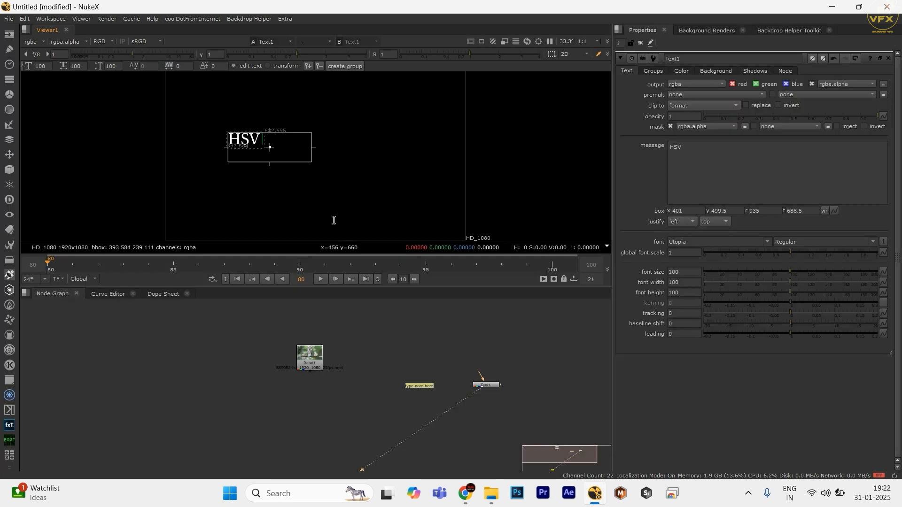
text(  &)
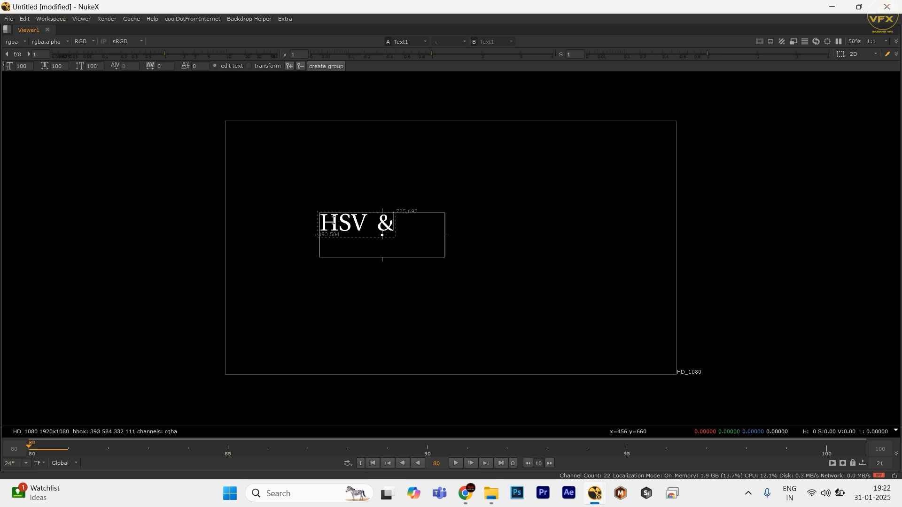
key(space)
text(hs)
key(BackSpace)
key(BackSpace)
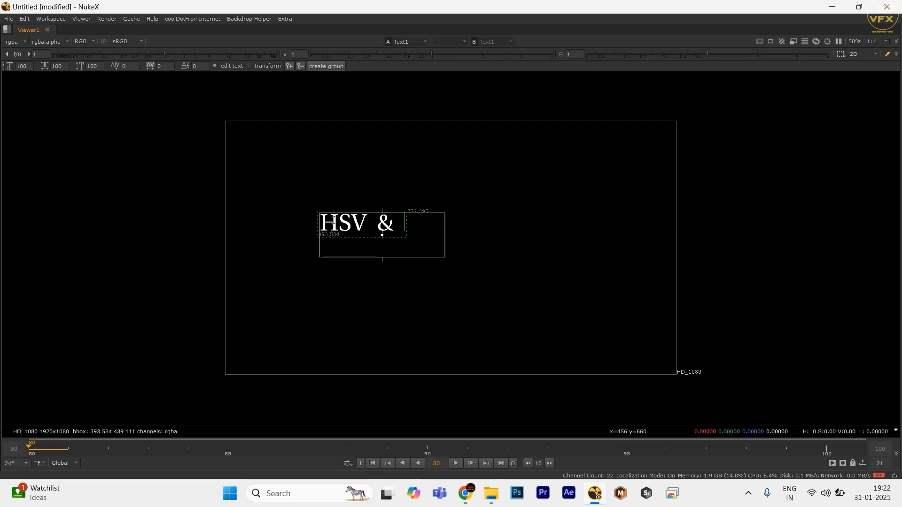
text(HSL)
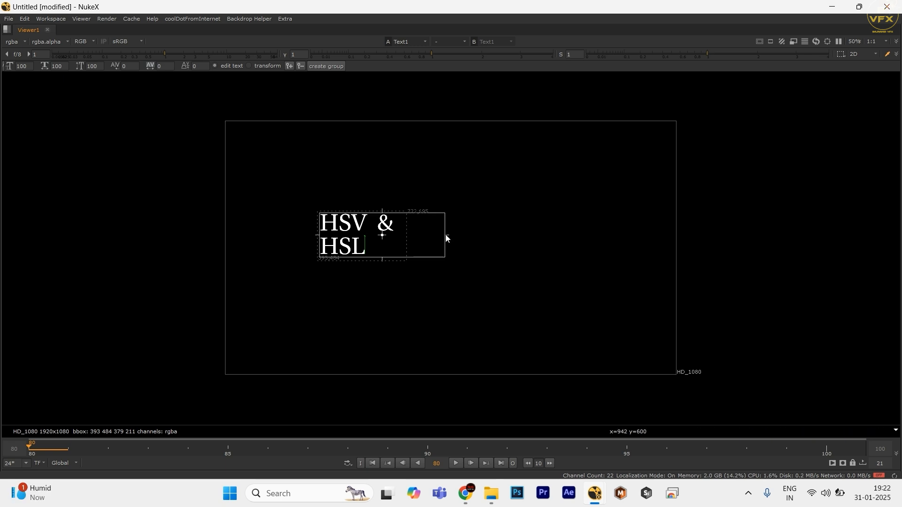
drag(443, 236, 534, 236)
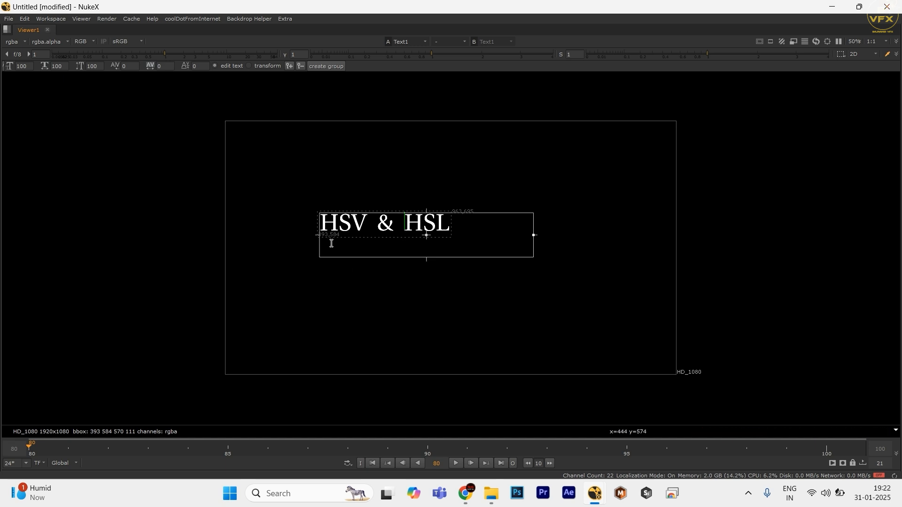
Step: Return from the maximized viewer to the full workspace layout and delete the Text node, keeping the sticky note
double_click(343, 221)
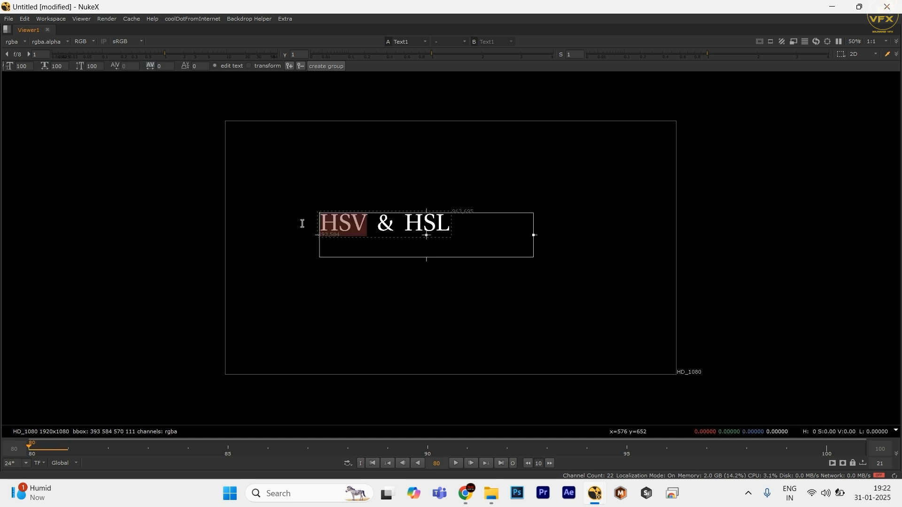
click(285, 291)
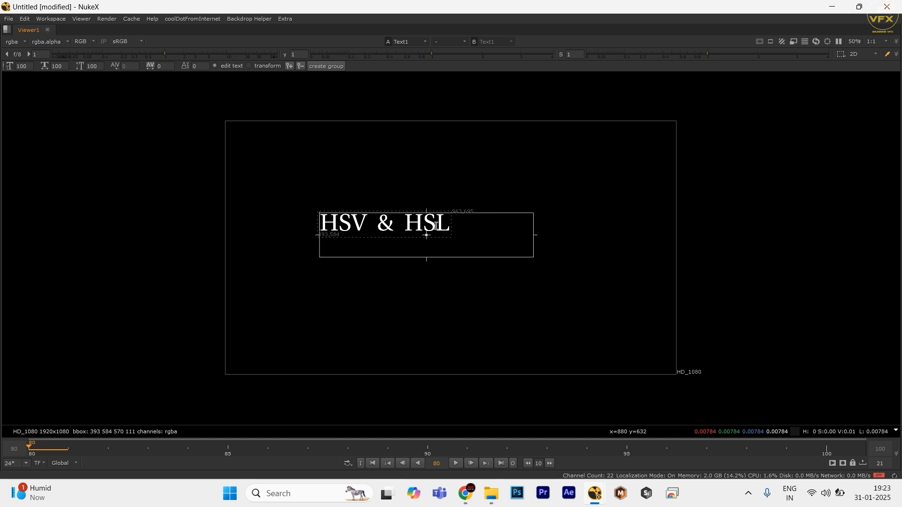
key(space)
drag(505, 348, 369, 403)
key(Delete)
key(Delete)
drag(336, 371, 368, 386)
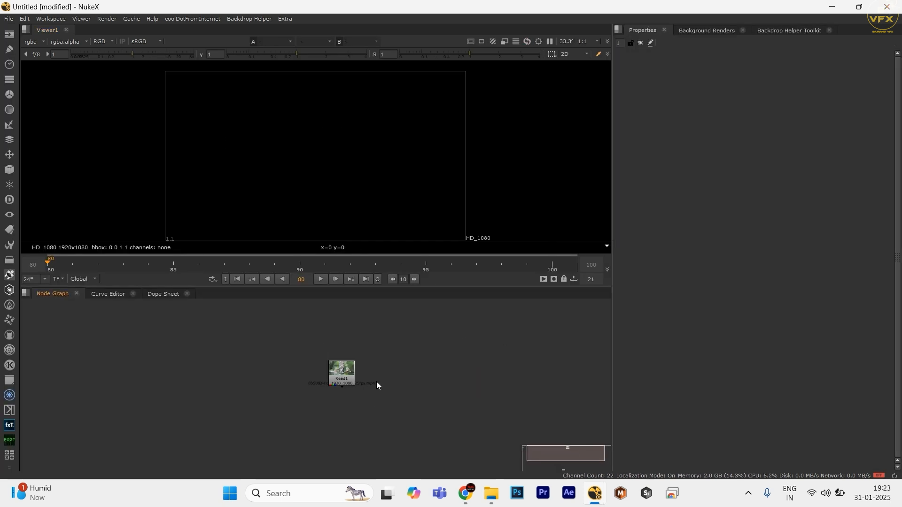
key(ctrl+z)
Step: Replace the sticky note's placeholder label with "Hue Saturation Valuyes"
scroll(401, 384, up, 5)
double_click(372, 376)
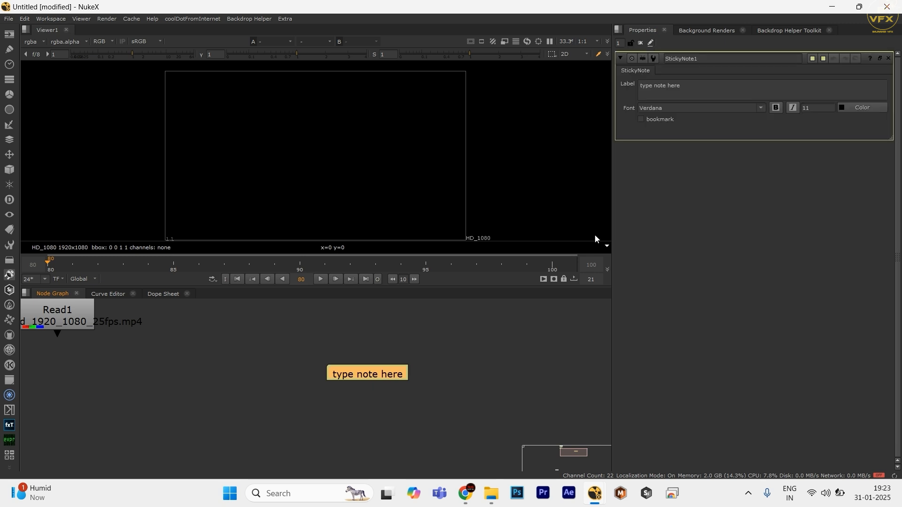
drag(705, 88, 574, 88)
text(hUE)
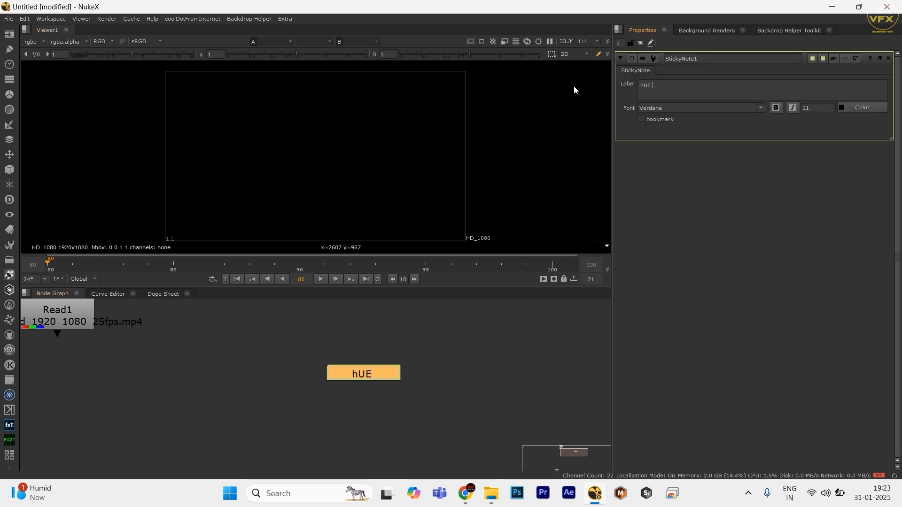
key(ctrl+a)
text(Hue Saturation V)
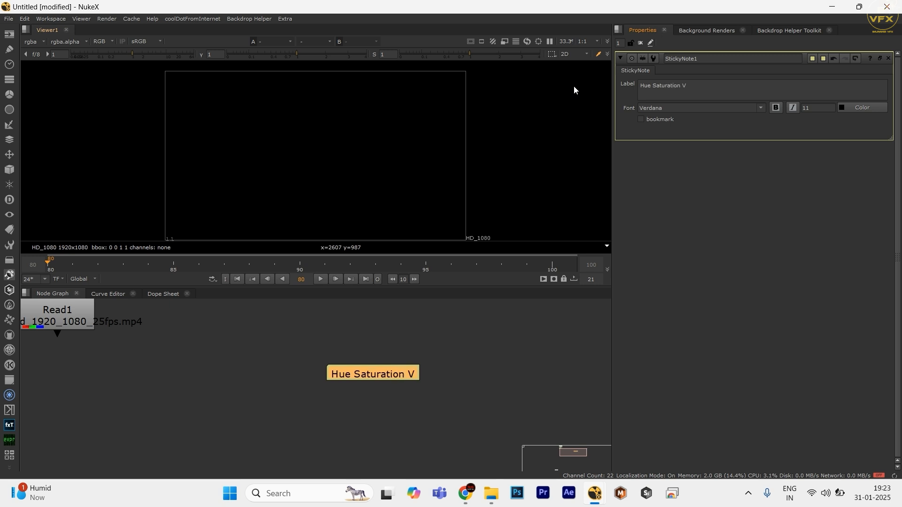
text(aluyes)
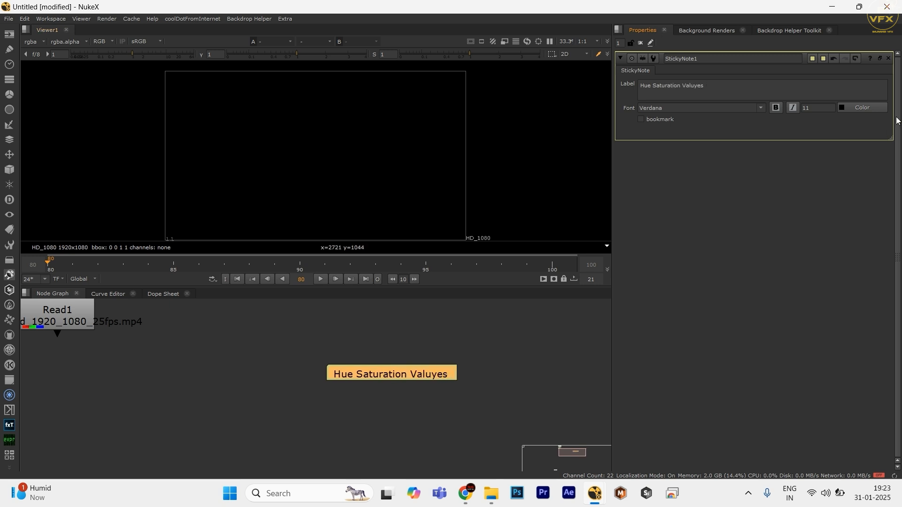
Step: Format the sticky note's text as bold at size 118 and correct its label to "Hue Saturation Values"
click(821, 109)
text(8)
key(Return)
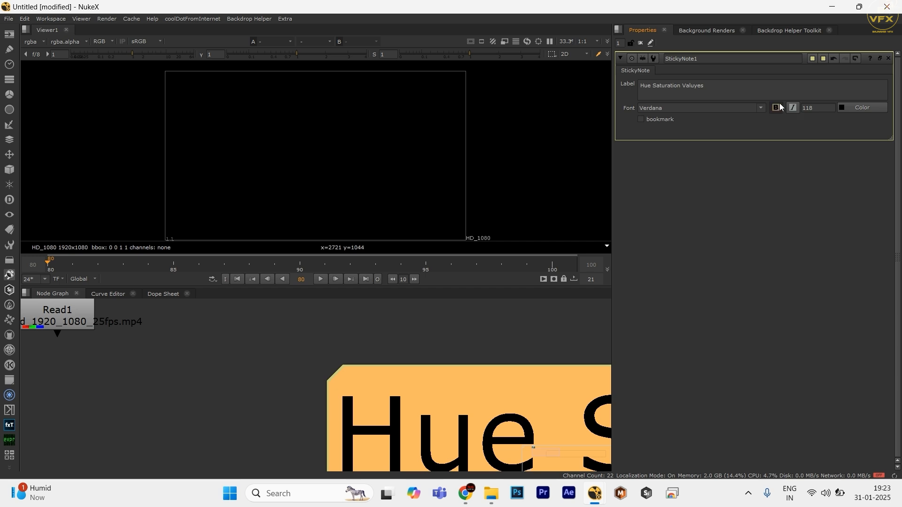
scroll(427, 382, down, 3)
scroll(428, 381, down, 5)
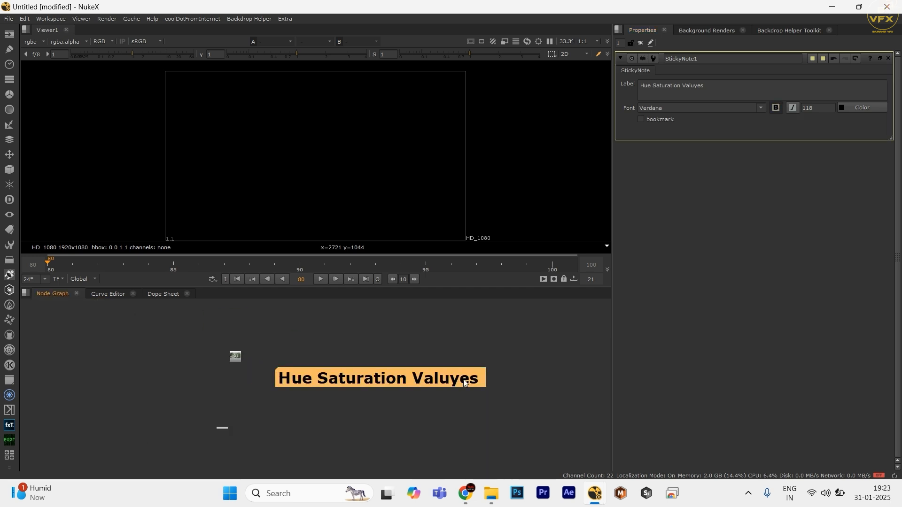
click(699, 91)
key(BackSpace)
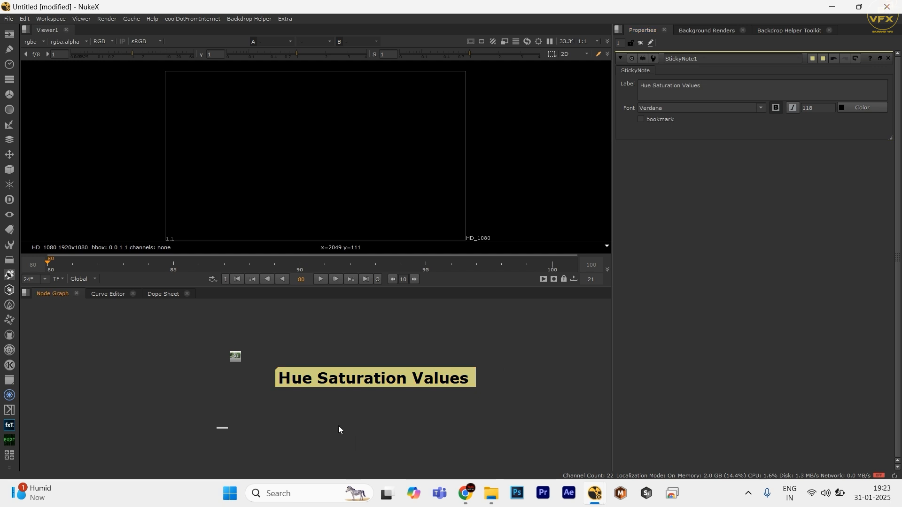
Step: Dismiss the system notification, duplicate the sticky note and place the copy below the original
drag(339, 384, 340, 381)
click(877, 401)
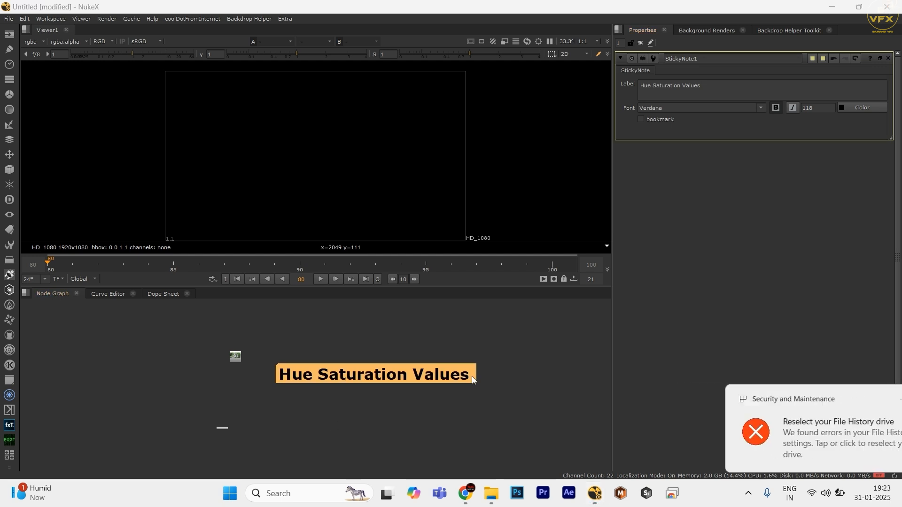
click(396, 412)
key(ctrl+v)
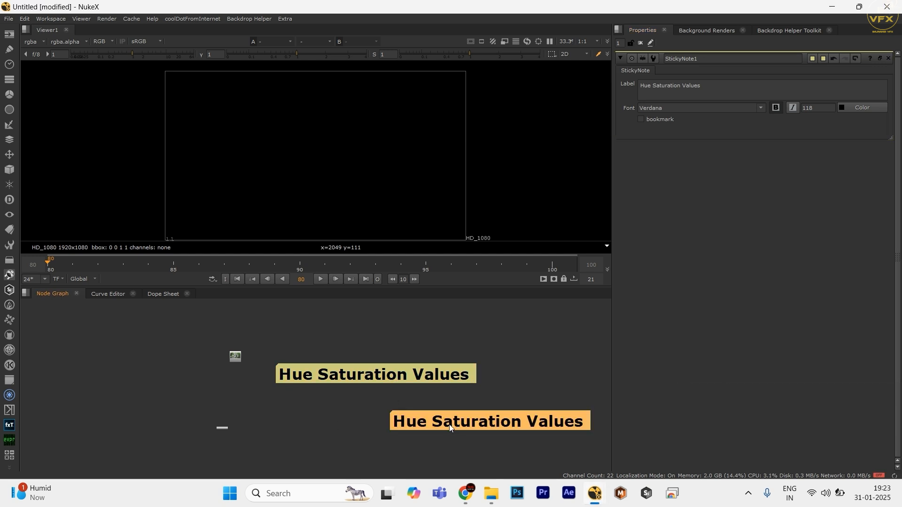
drag(454, 424, 391, 427)
Step: Extend the original sticky note's label to "Hue Saturation Values ( HSV )"
click(440, 381)
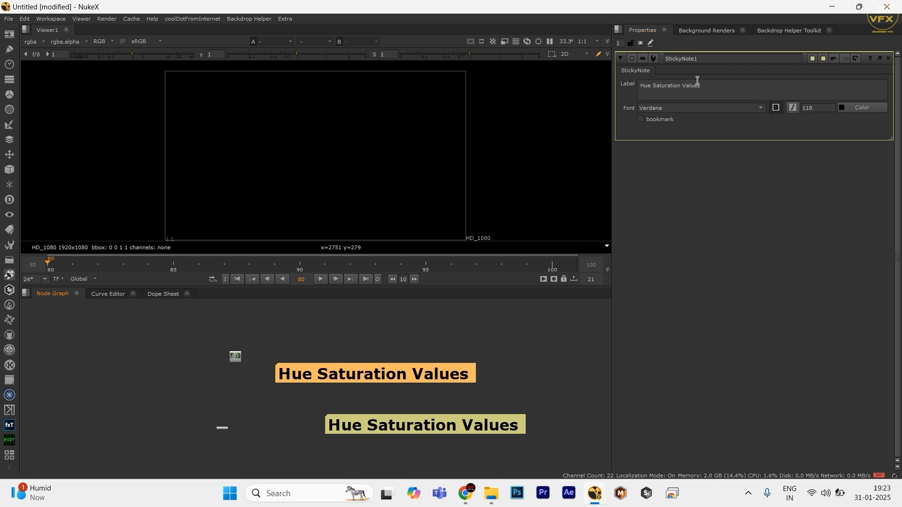
click(734, 90)
text(( )
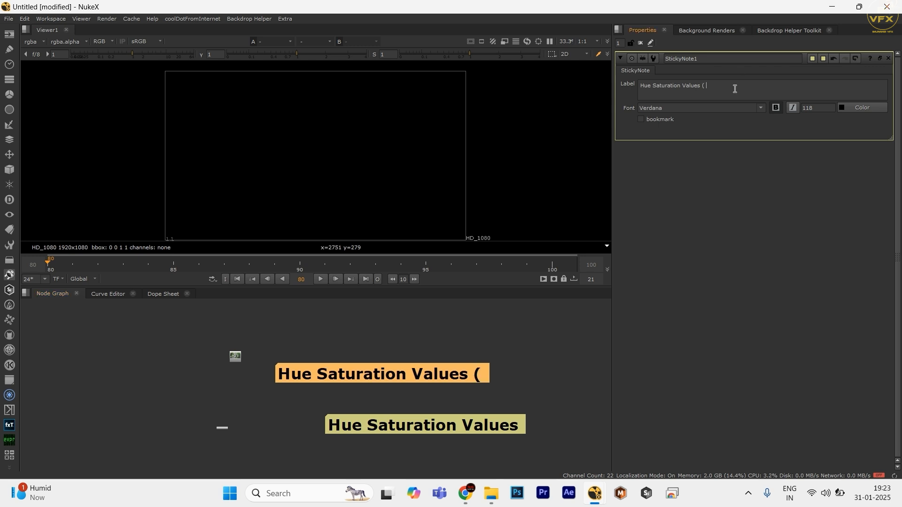
text(HSV ))
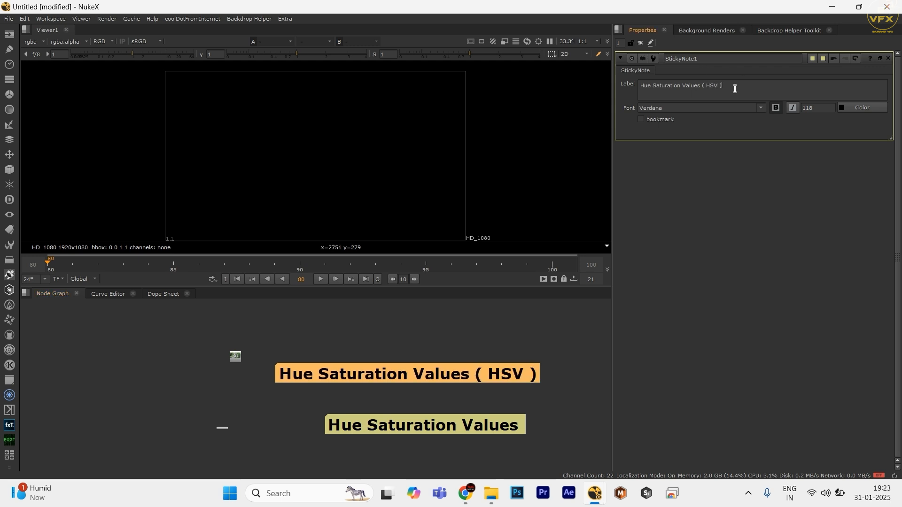
Step: Change the copied sticky note's label to "Hue Saturation Light ( HSL )"
double_click(475, 429)
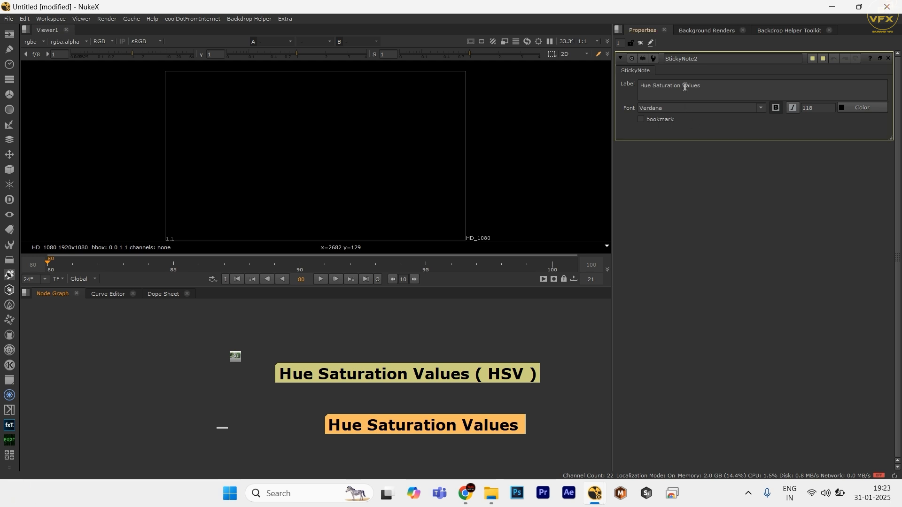
double_click(690, 85)
text(Li)
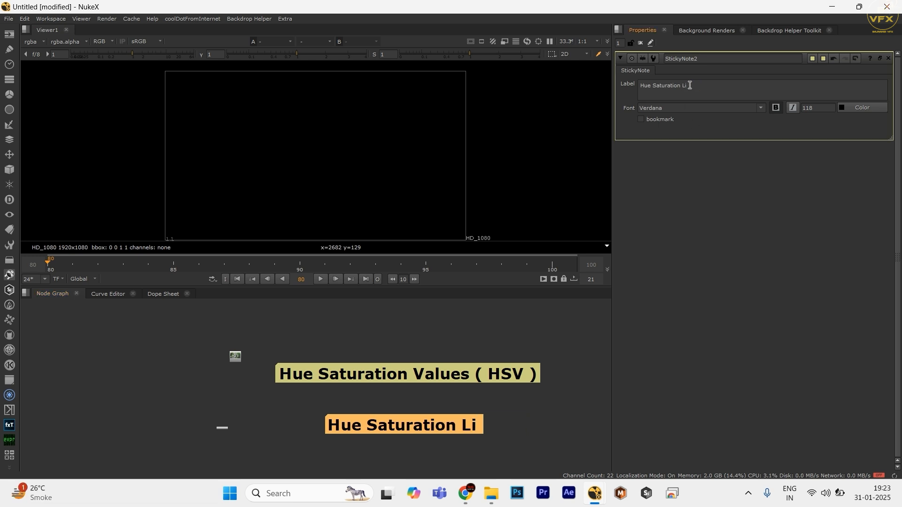
text(ght ()
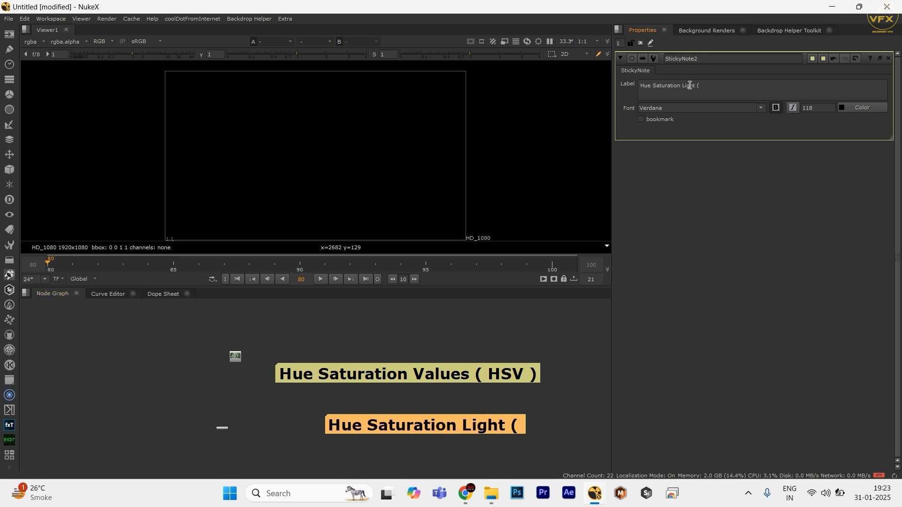
text( HSL)
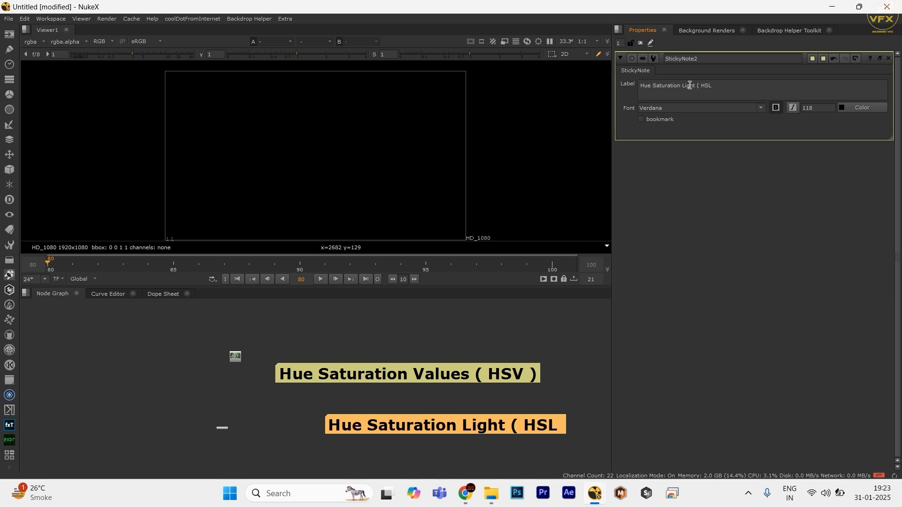
text( ))
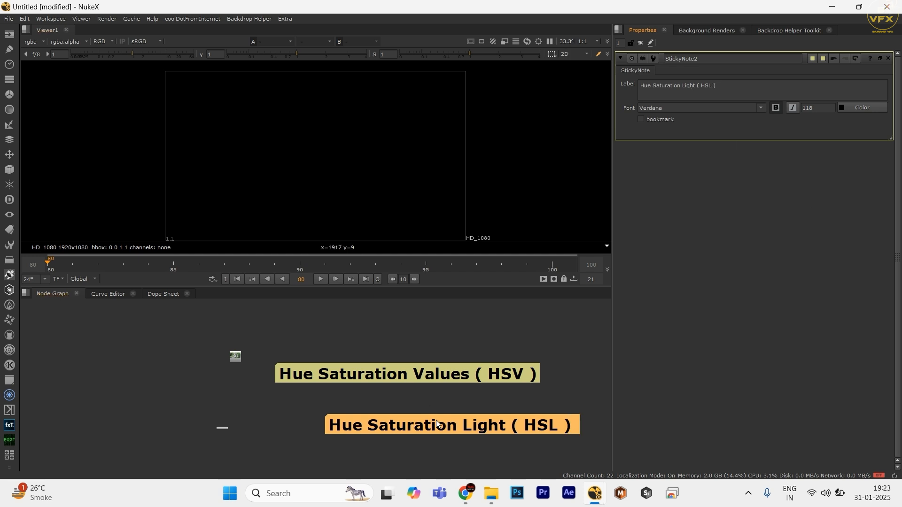
Step: Move the HSL sticky note so that it sits closely beneath the HSV note
scroll(402, 419, down, 2)
drag(403, 419, 365, 404)
drag(301, 332, 545, 426)
drag(276, 355, 253, 396)
Step: Connect the viewer to the Read node to display the bird footage
scroll(351, 373, up, 4)
key(1)
scroll(237, 407, down, 1)
scroll(303, 367, down, 1)
scroll(315, 384, down, 3)
scroll(314, 384, up, 4)
scroll(305, 405, down, 4)
drag(308, 389, 547, 429)
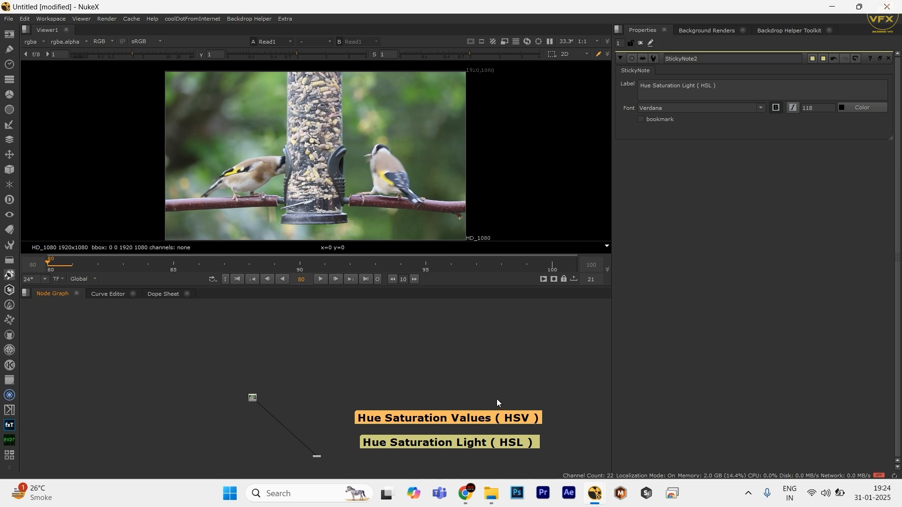
scroll(490, 415, down, 1)
drag(490, 415, 442, 366)
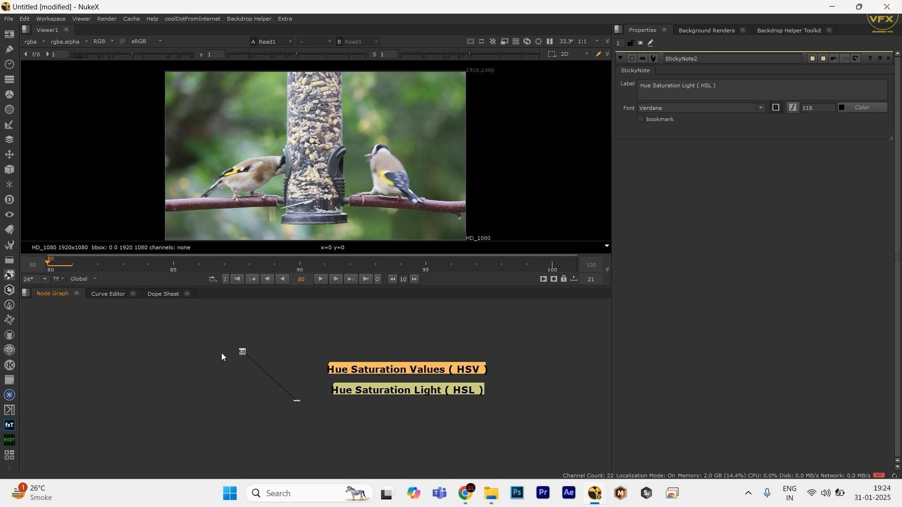
Step: Open the Read node's properties and examine the footage settings
scroll(235, 352, up, 3)
scroll(290, 345, up, 3)
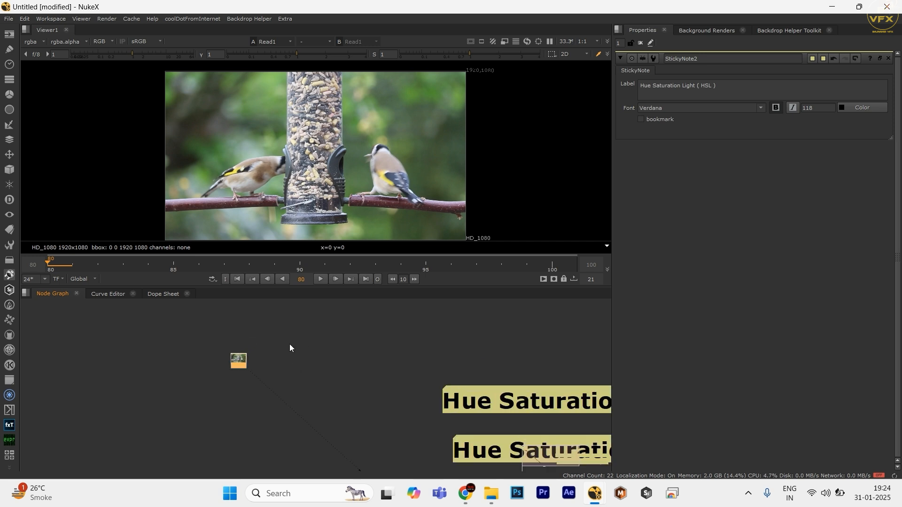
double_click(229, 364)
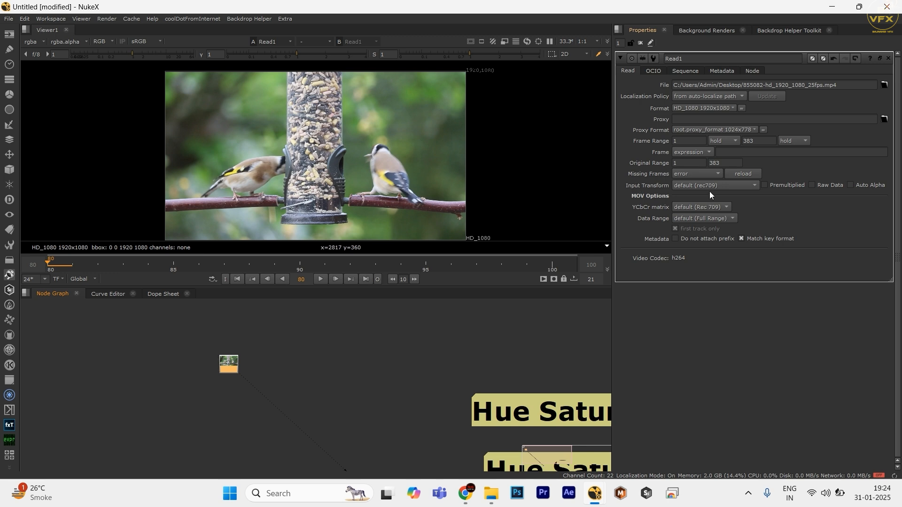
drag(294, 335, 169, 423)
drag(197, 399, 245, 417)
scroll(345, 358, down, 2)
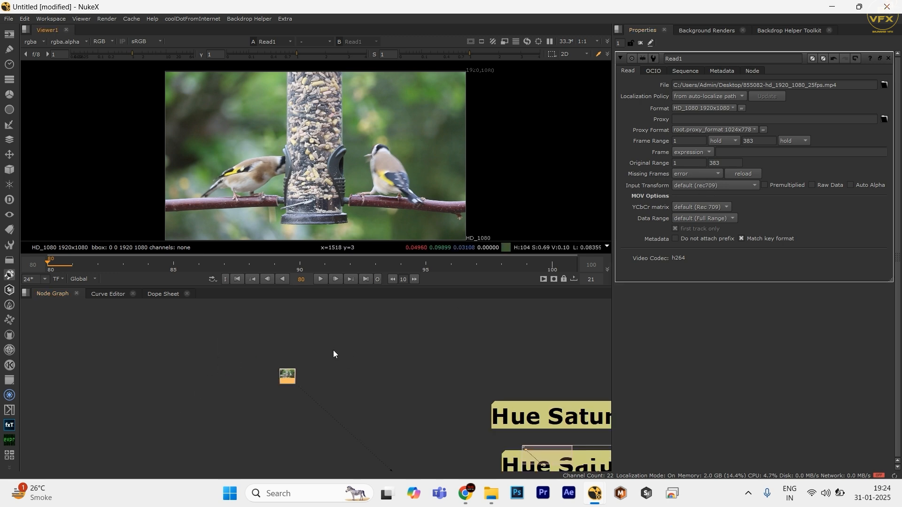
Step: Close the Read node's properties and attach an OCIOColorSpace node to it
drag(328, 339, 267, 410)
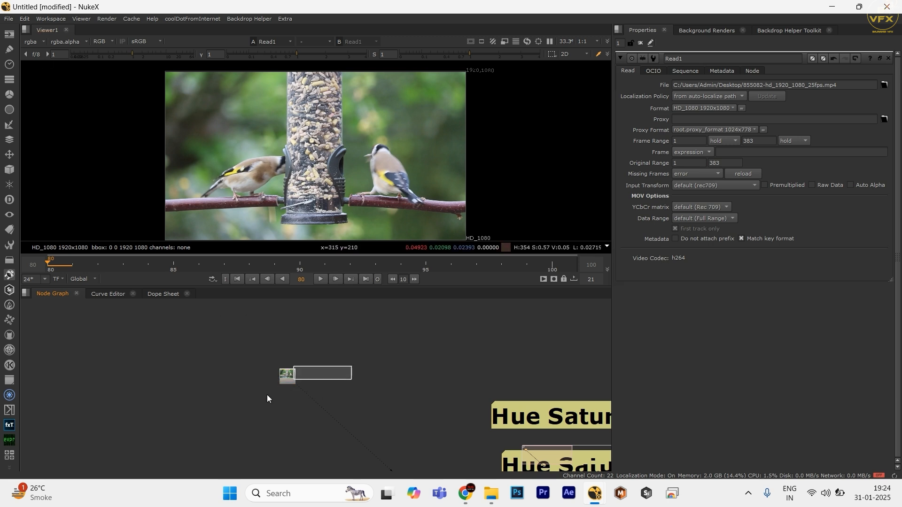
click(252, 403)
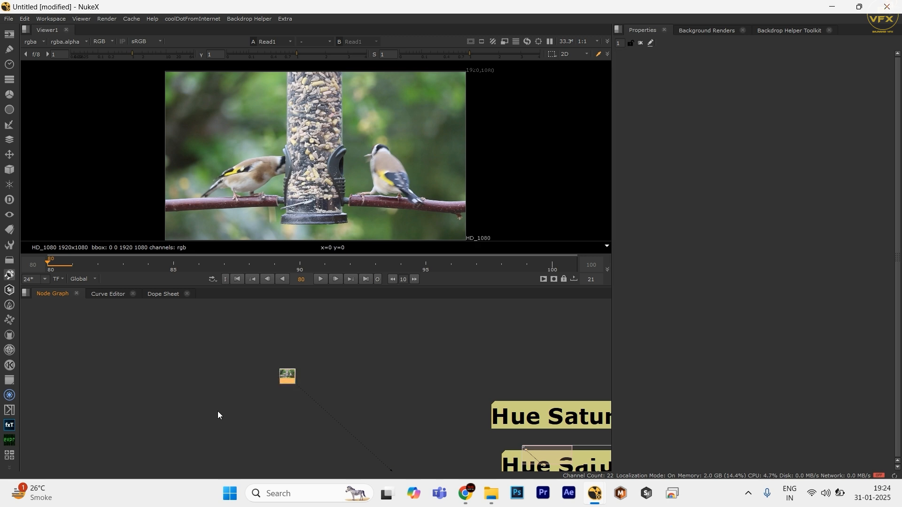
key(Tab)
text(ocio)
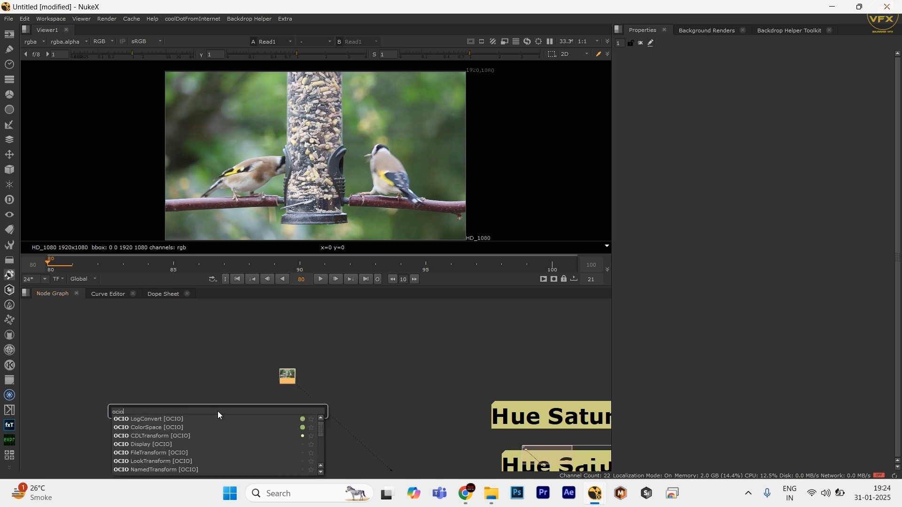
key(Down)
key(Down)
key(Return)
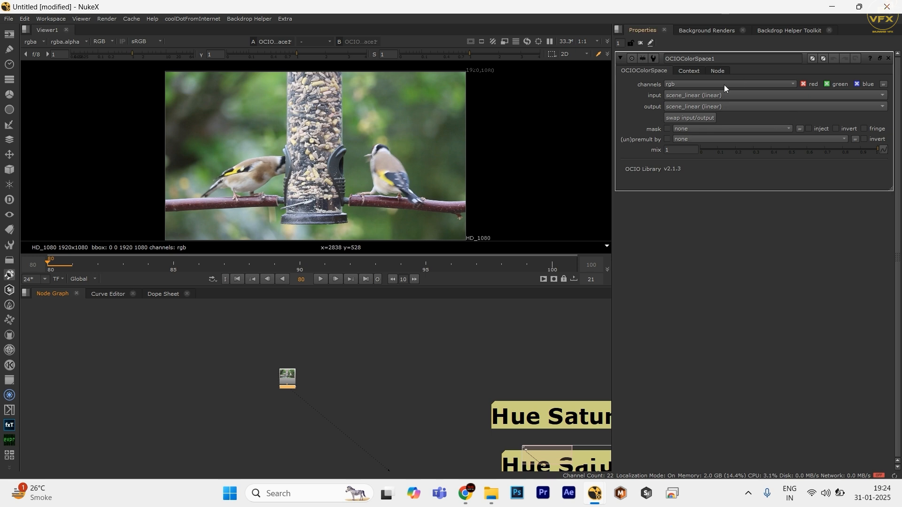
Step: Look through the output colorspaces offered by the OCIOColorSpace node, keeping the current choice
click(686, 106)
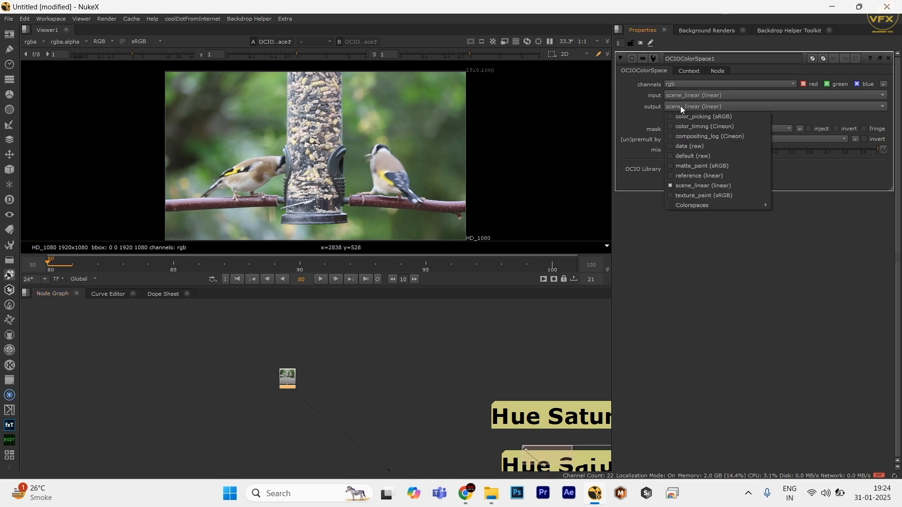
mouse_move(740, 207)
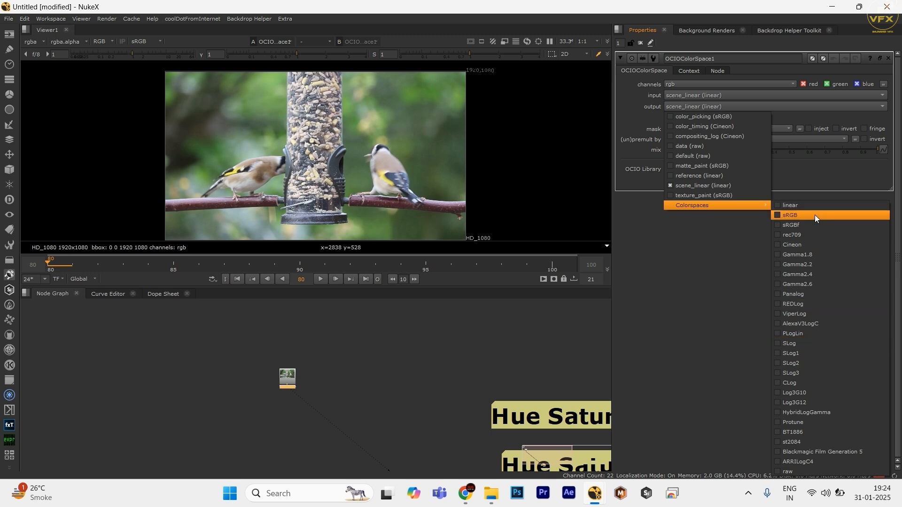
click(356, 407)
Step: Separate the Read node from the OCIOColorSpace node in the graph and delete the OCIOColorSpace node
click(288, 382)
drag(287, 382, 288, 333)
scroll(294, 390, up, 3)
click(277, 388)
click(291, 387)
key(Delete)
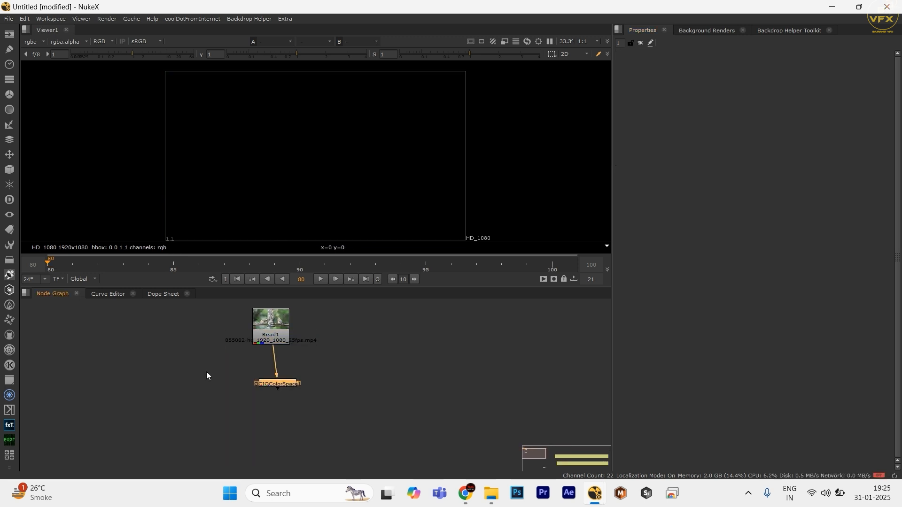
Step: Add a Colorspace node to the Read node's output and show it in the viewer
key(Tab)
text(colou)
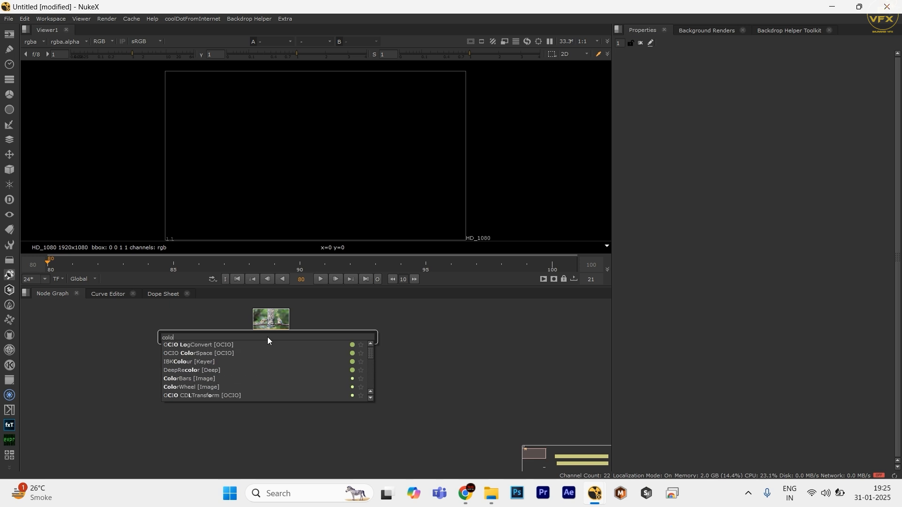
key(Down)
key(Down)
key(Down)
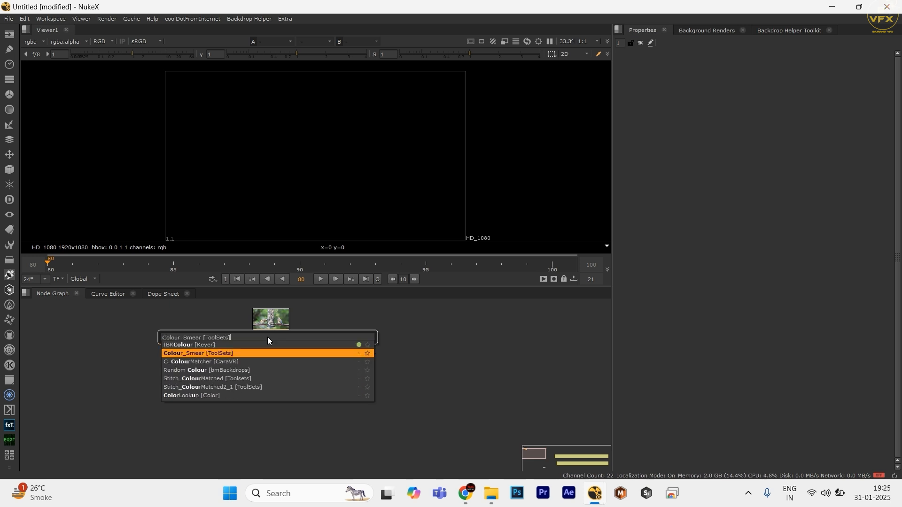
key(ctrl+a)
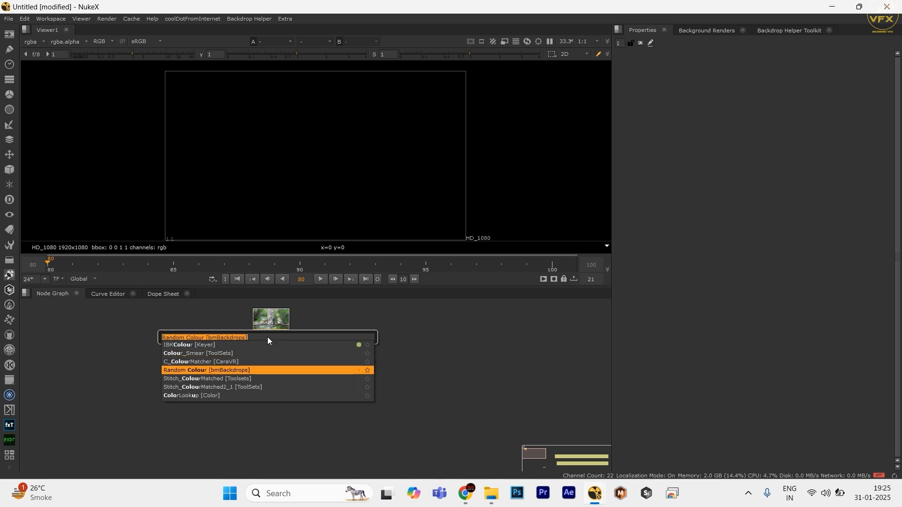
text(colours)
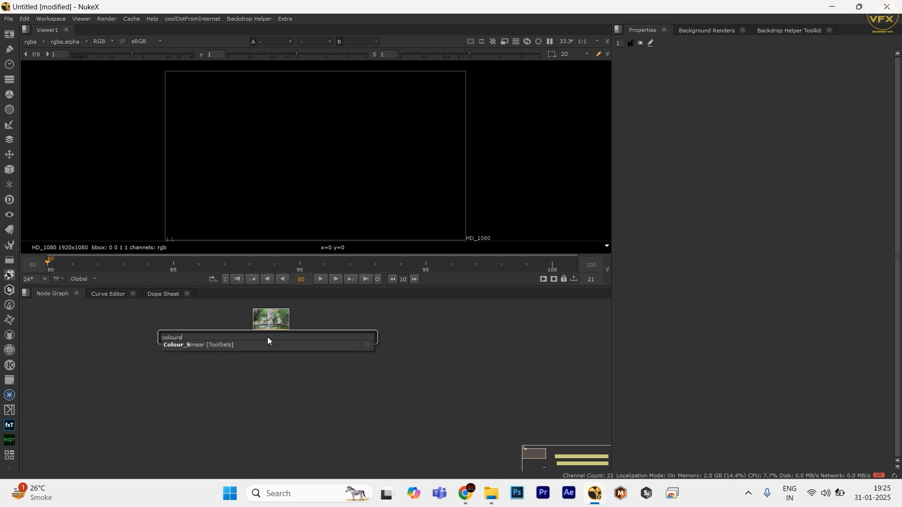
key(BackSpace)
key(BackSpace)
key(BackSpace)
text(r)
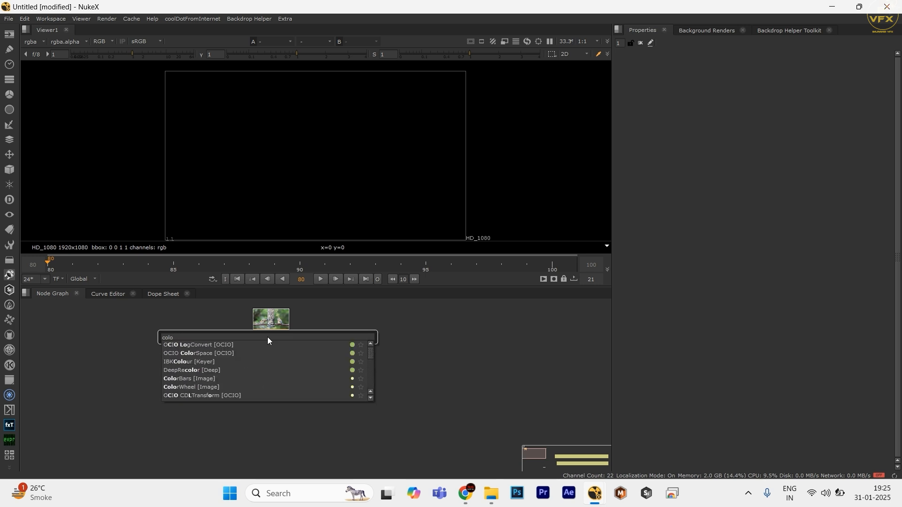
text(s)
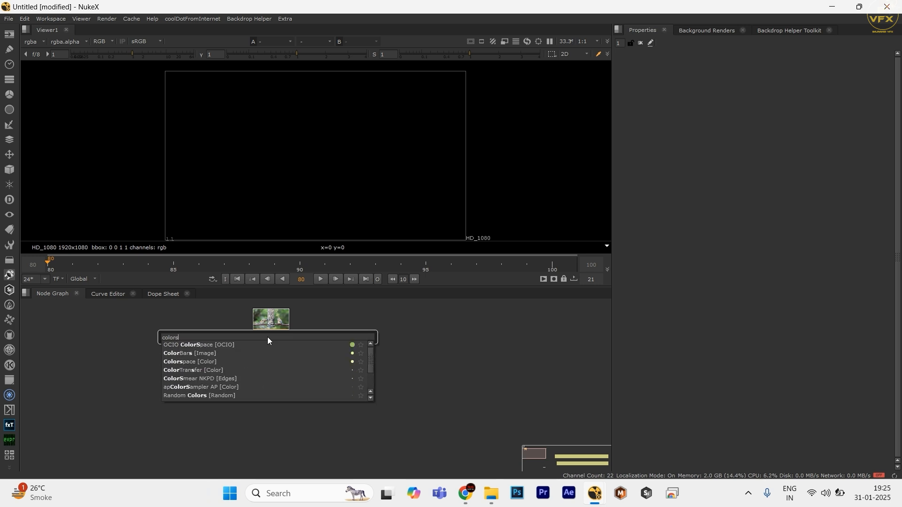
key(Down)
key(Down)
key(Down)
key(Down)
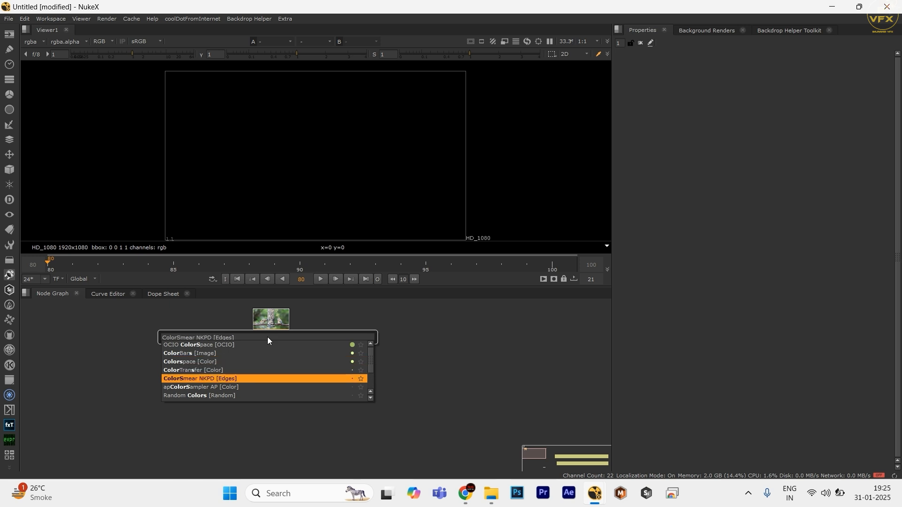
key(Up)
key(Up)
key(Return)
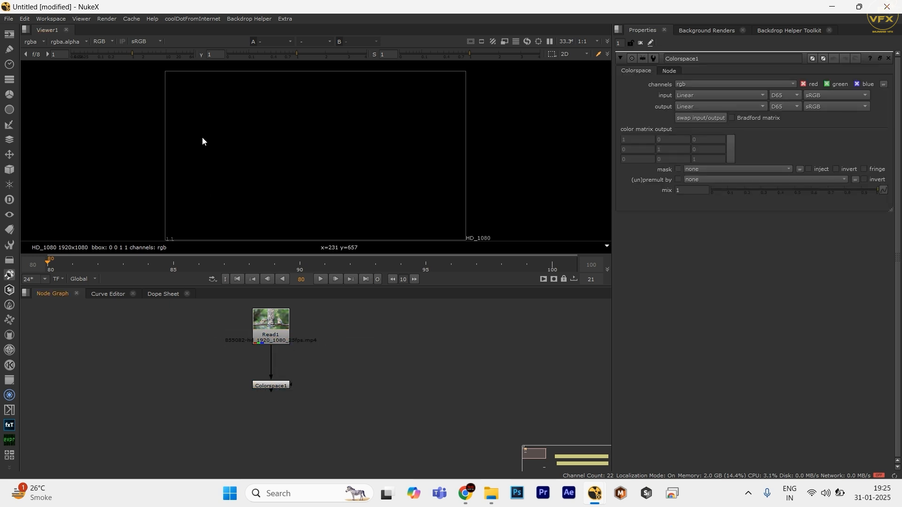
key(1)
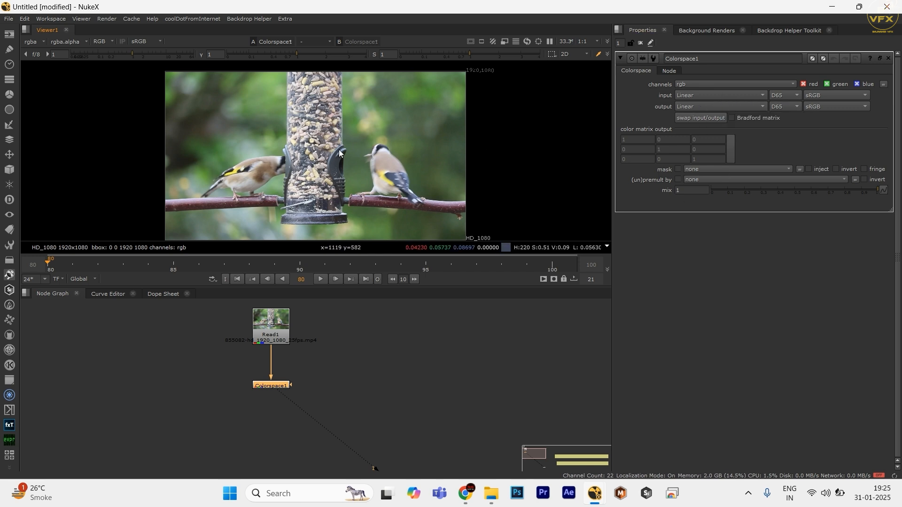
Step: Check the Read node's input transform, then try rec709 (~1.95) as the Colorspace node's input and return it to Linear
double_click(262, 335)
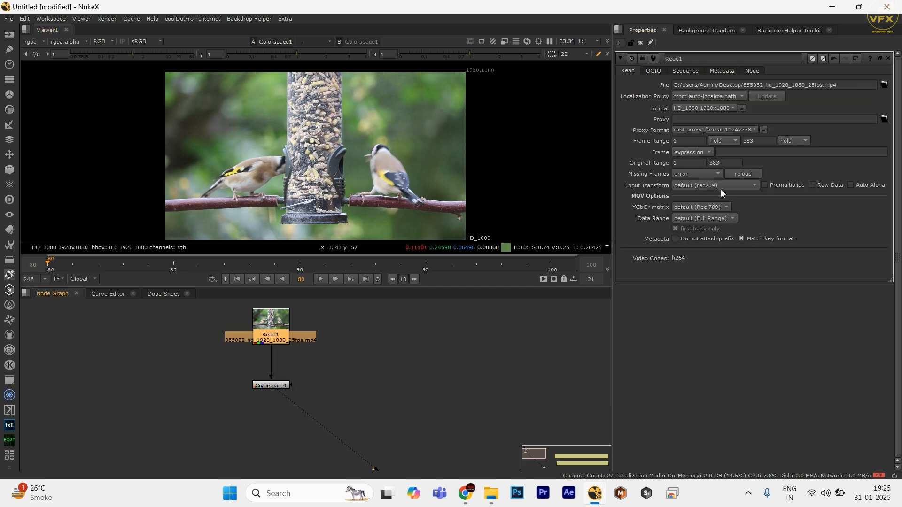
double_click(285, 383)
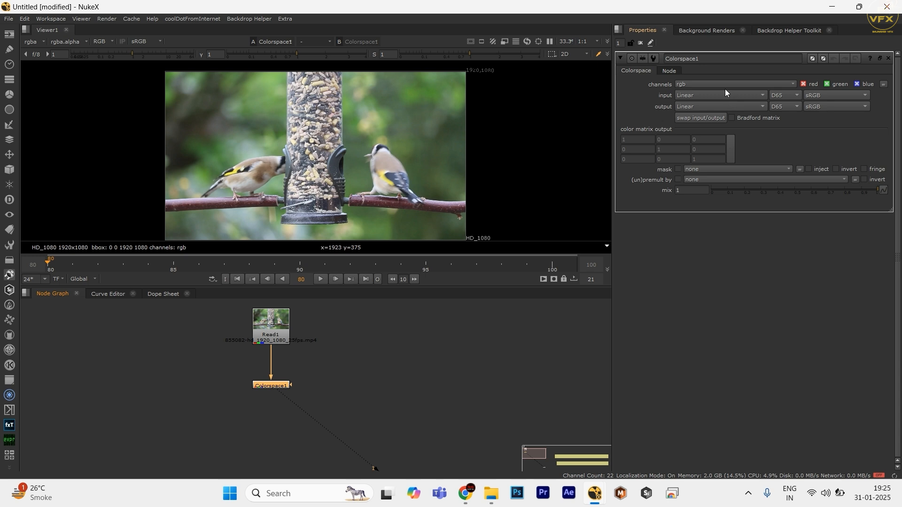
click(709, 95)
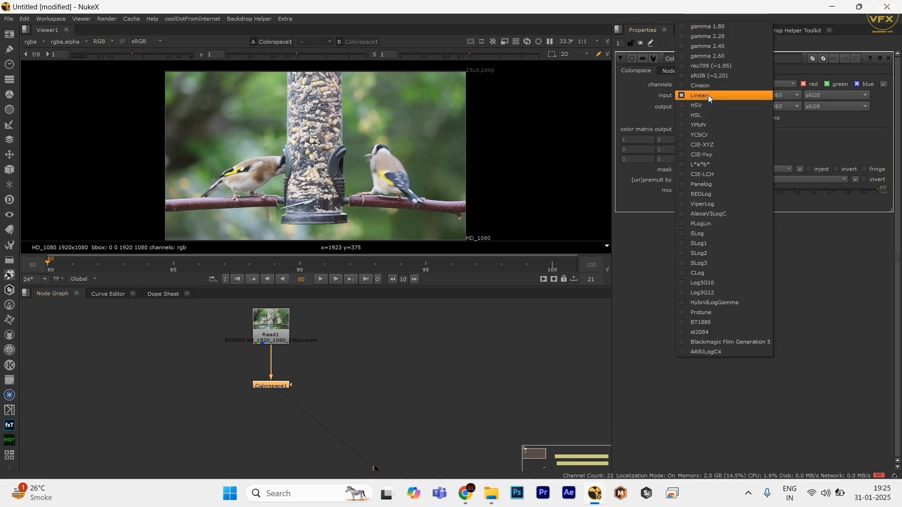
click(711, 67)
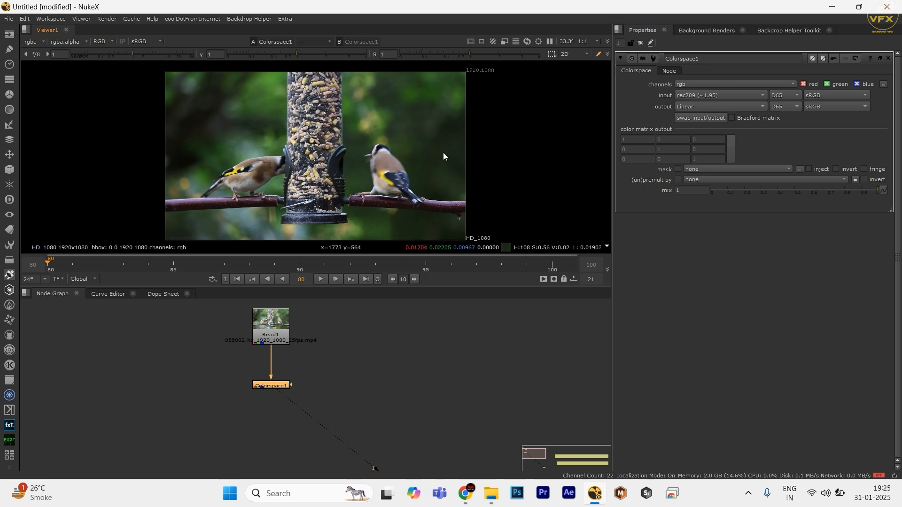
drag(223, 143, 423, 177)
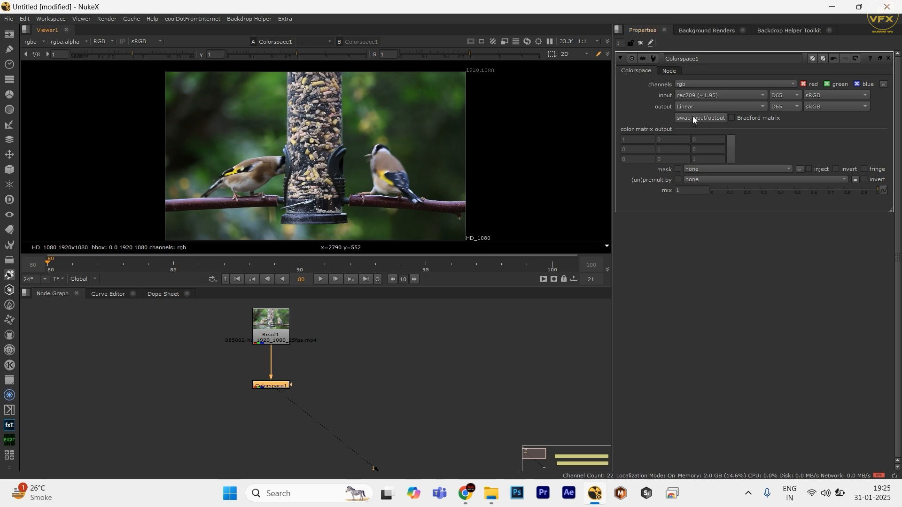
click(691, 98)
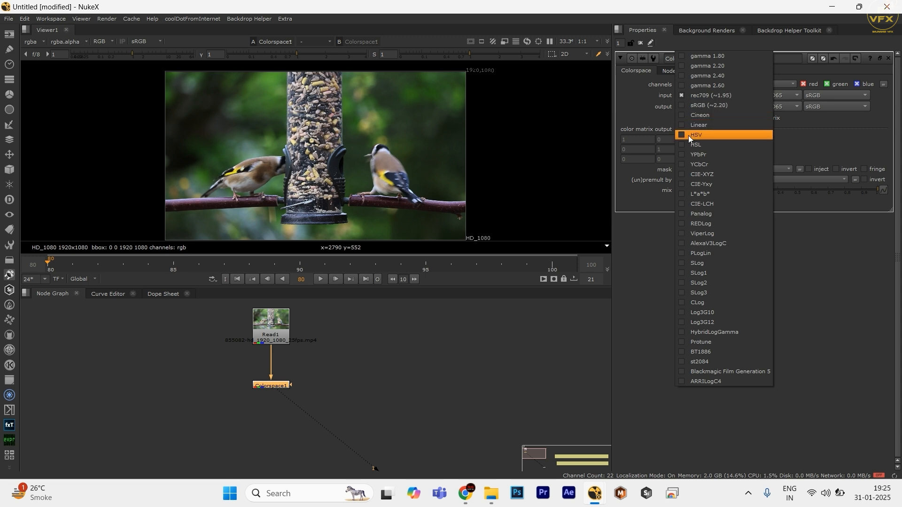
click(682, 125)
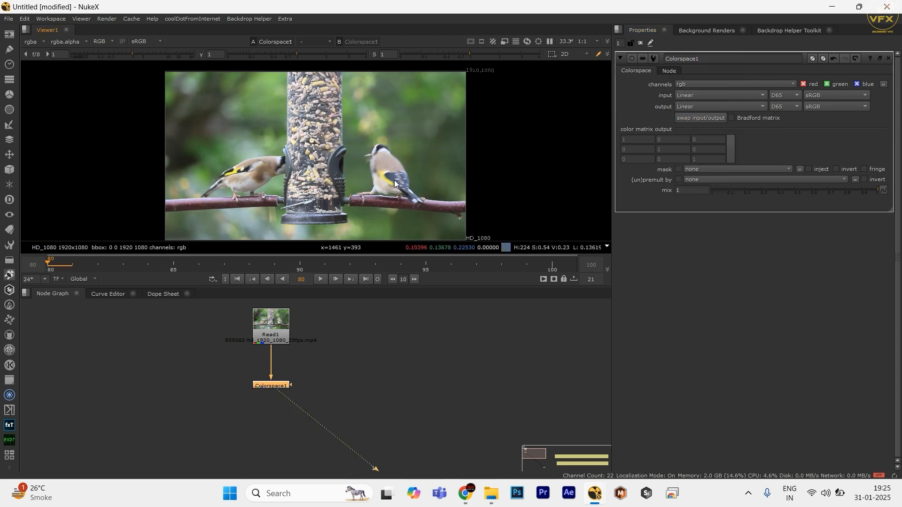
key(f)
drag(368, 340, 251, 375)
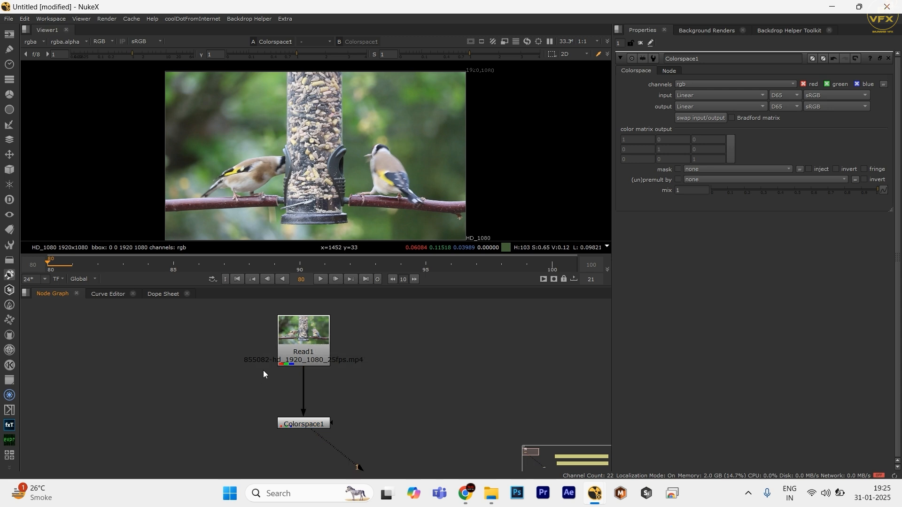
scroll(263, 374, down, 2)
drag(210, 322, 404, 378)
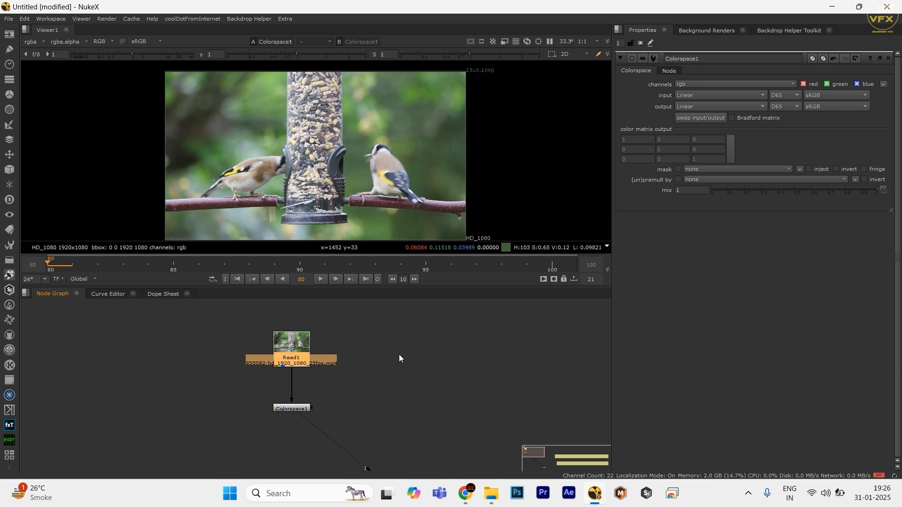
drag(396, 328, 224, 382)
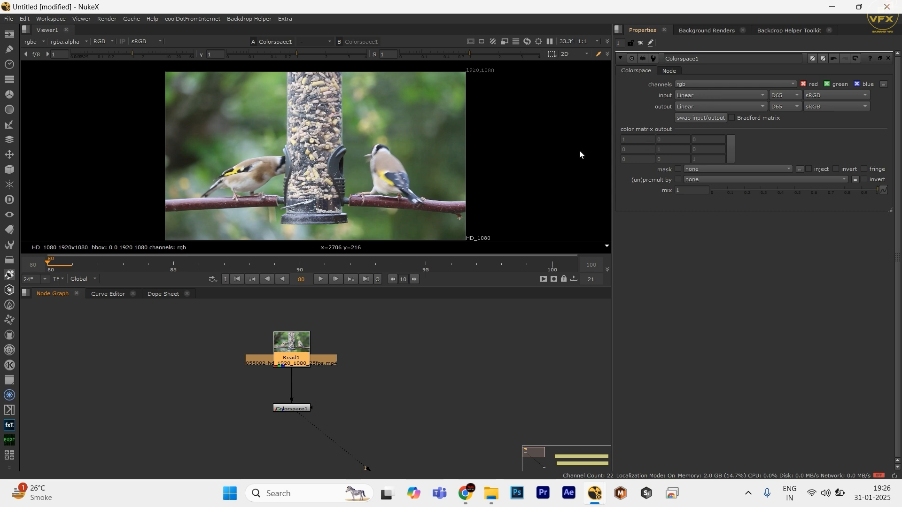
Step: Set the Colorspace node's output to HSV
drag(333, 384, 208, 451)
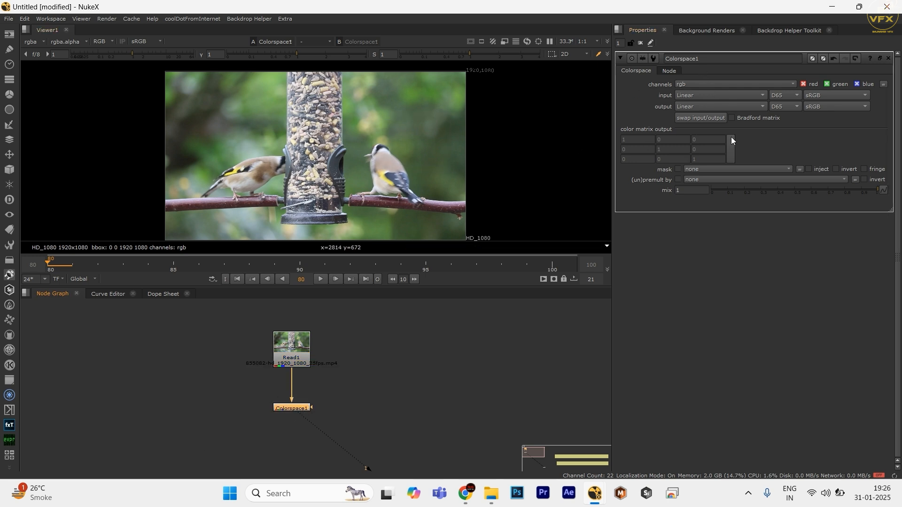
click(684, 107)
click(696, 118)
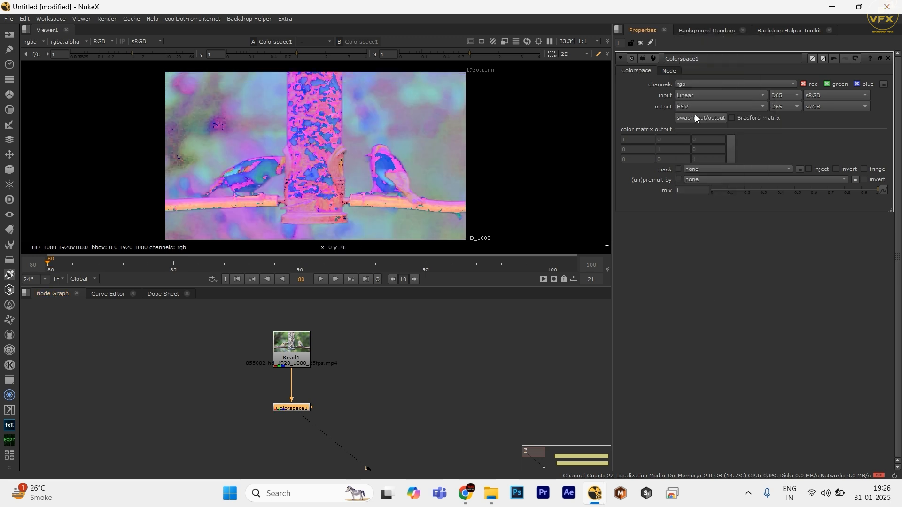
Step: Duplicate the HSV Colorspace node beside the original and connect the copy's input to the Read node
drag(360, 385, 208, 443)
key(ctrl+c)
click(352, 399)
key(ctrl+v)
drag(376, 401, 305, 350)
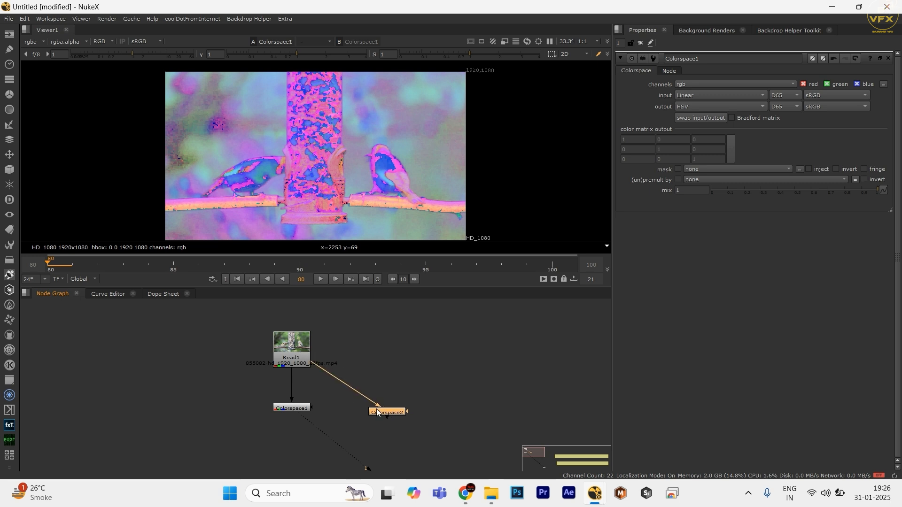
Step: Set the duplicate Colorspace node's output to HSL, connect it as the second viewer input and return to the HSV view
click(701, 104)
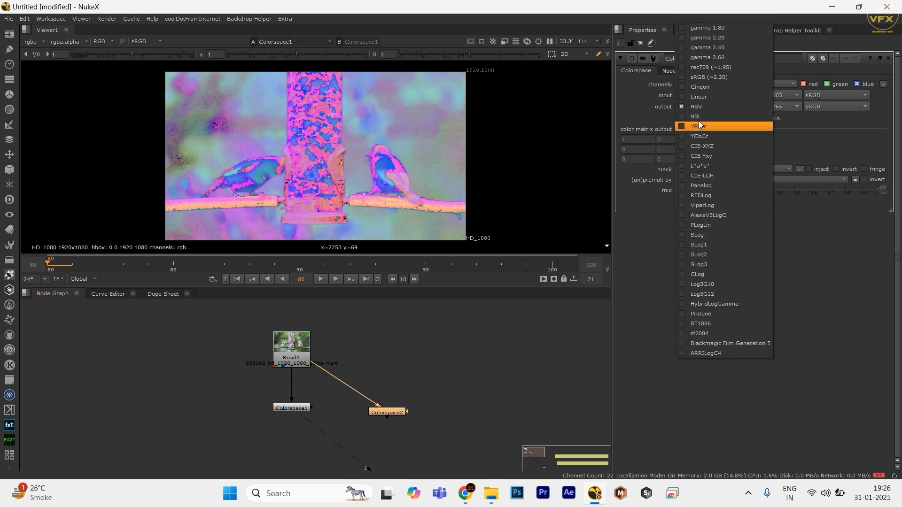
click(698, 116)
drag(449, 399, 369, 430)
key(2)
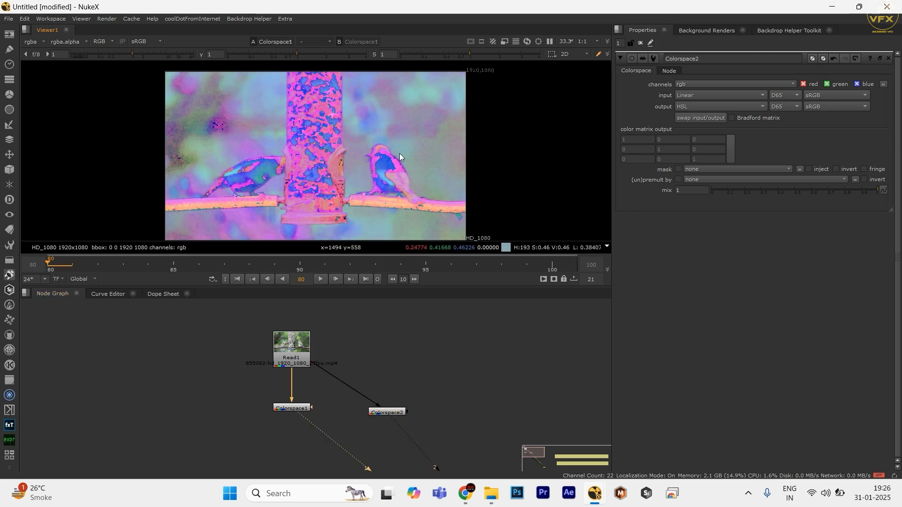
key(1)
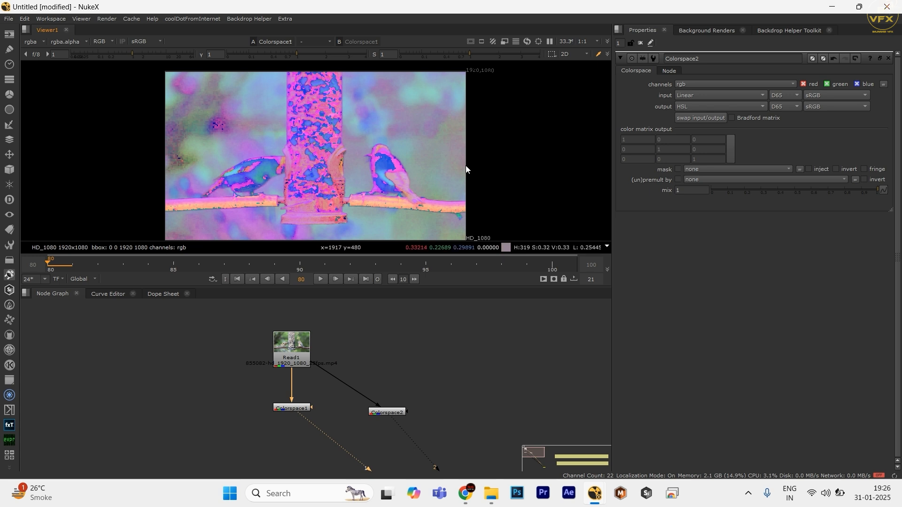
Step: Examine the HSV and HSL notes in the node graph alongside the two Colorspace nodes
click(297, 409)
drag(297, 408, 235, 309)
scroll(297, 422, down, 3)
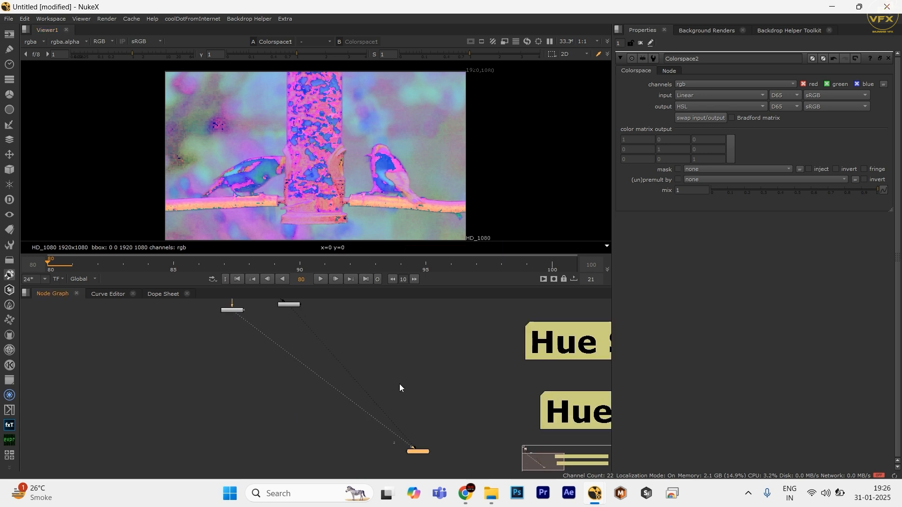
scroll(475, 391, up, 1)
drag(475, 391, 342, 395)
scroll(442, 380, down, 1)
drag(442, 380, 343, 385)
scroll(343, 385, down, 1)
drag(131, 318, 207, 350)
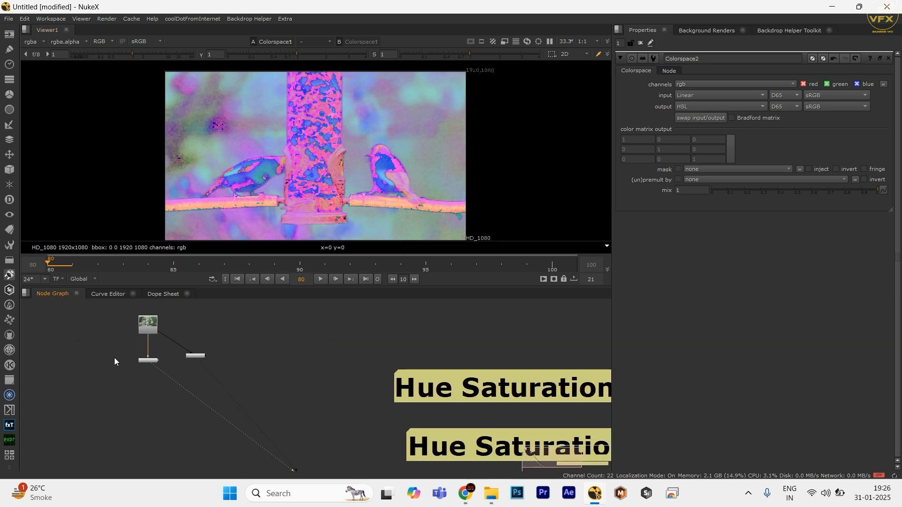
scroll(308, 398, down, 2)
drag(433, 417, 325, 410)
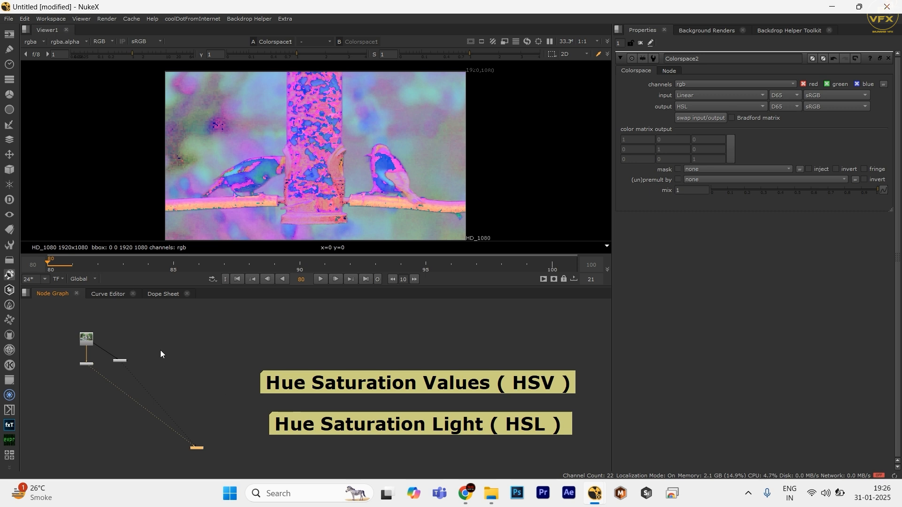
Step: Compare the images from the HSL and HSV Colorspace nodes by switching between both viewer inputs
click(120, 360)
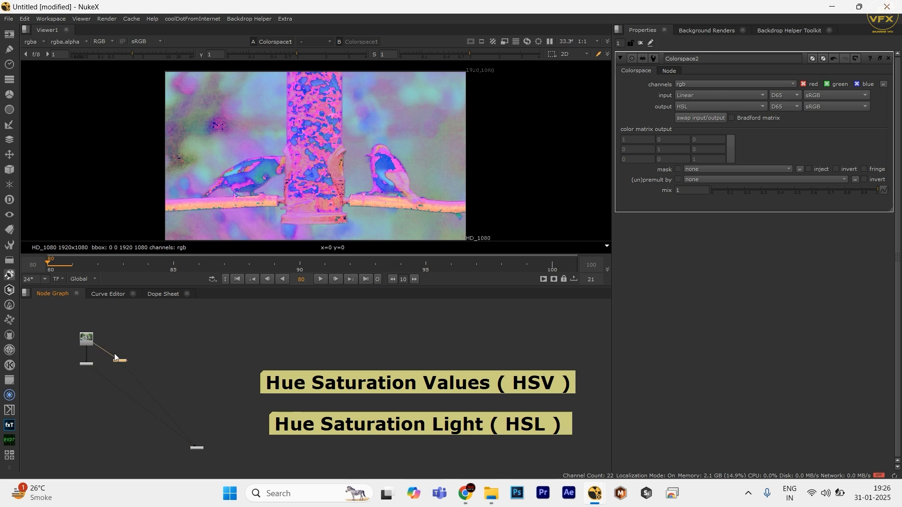
scroll(345, 393, up, 4)
drag(335, 373, 131, 445)
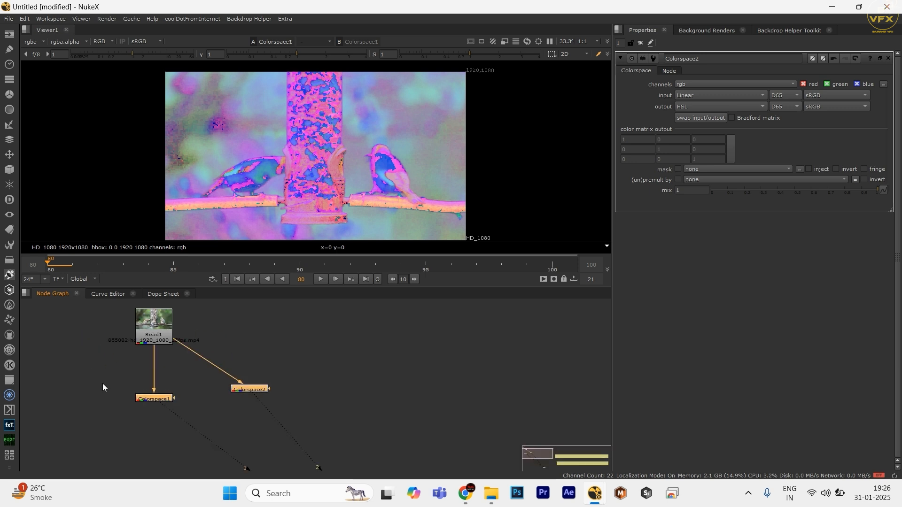
drag(102, 384, 190, 427)
drag(285, 363, 428, 422)
key(2)
scroll(428, 422, up, 1)
drag(373, 391, 305, 357)
key(1)
drag(265, 99, 410, 156)
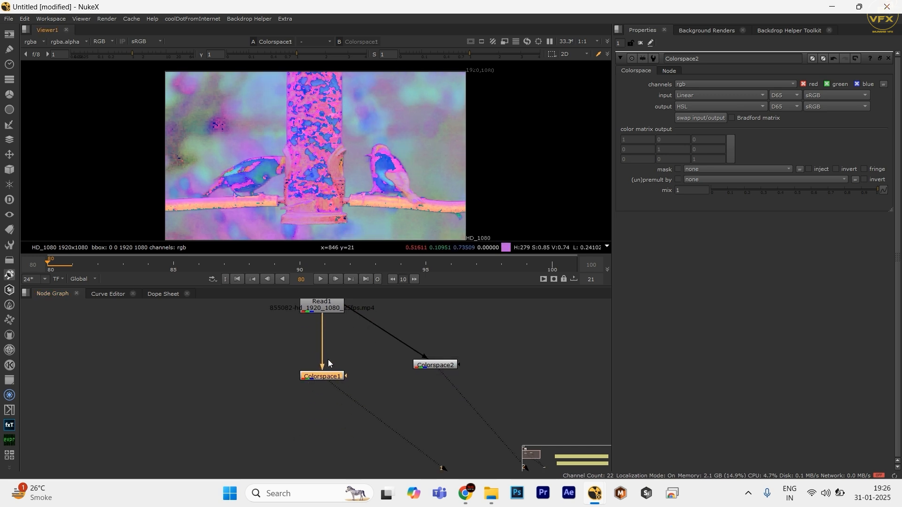
Step: Duplicate the HSV Colorspace node and chain the copy directly after it
drag(246, 343, 347, 419)
double_click(331, 376)
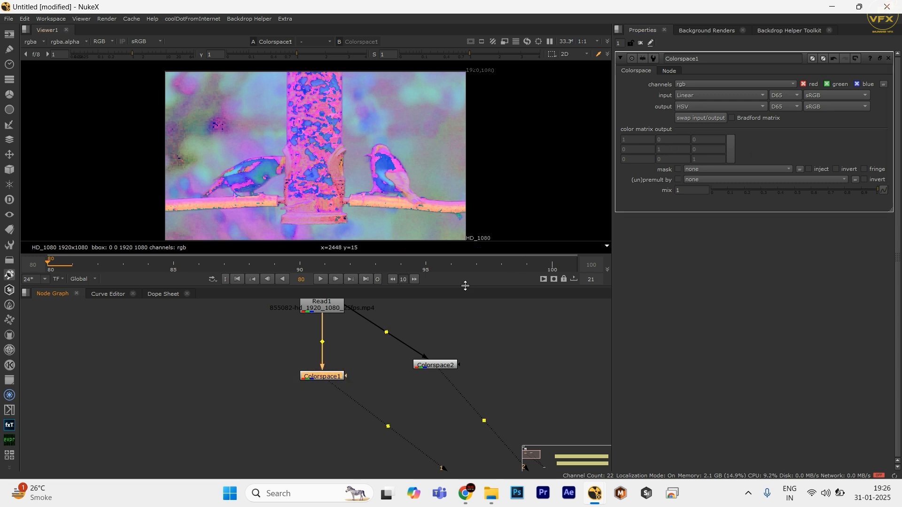
key(ctrl+c)
key(ctrl+v)
scroll(318, 401, down, 3)
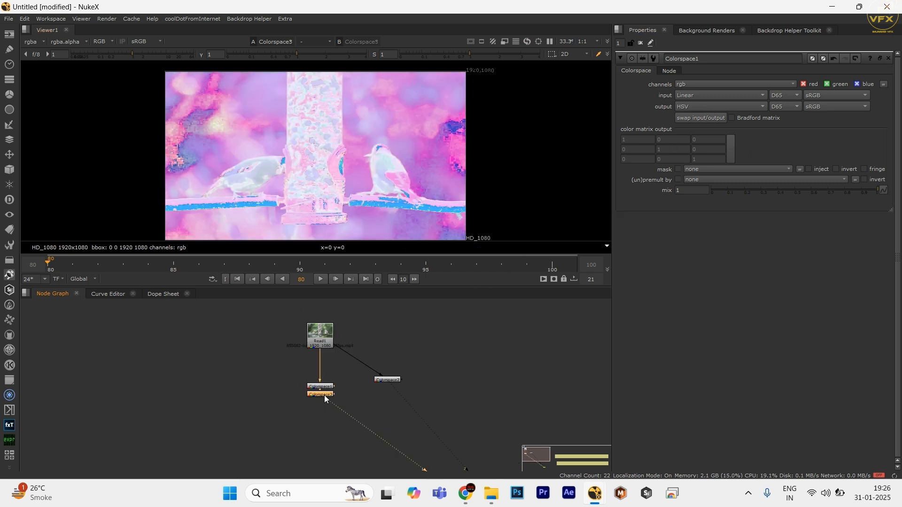
Step: Move the new Colorspace node further below the first one and swap its input and output to convert HSV to Linear
drag(324, 394, 323, 438)
double_click(323, 439)
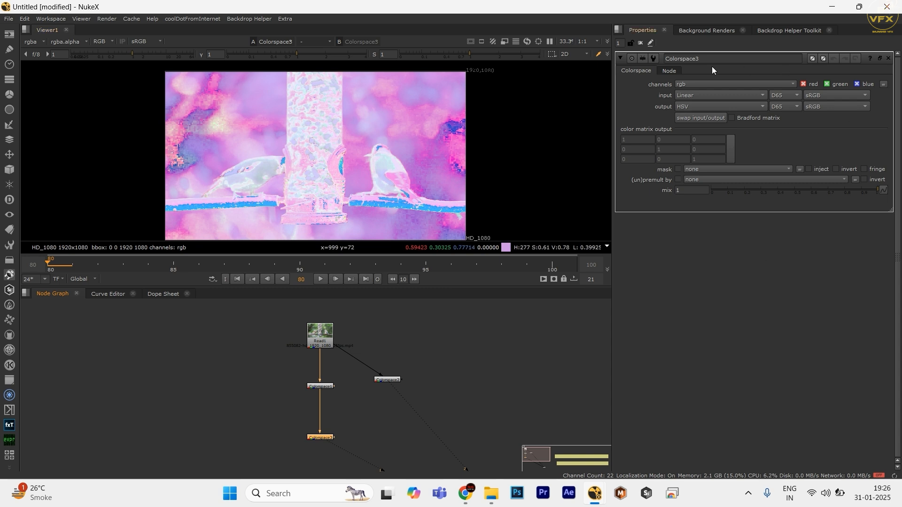
click(700, 118)
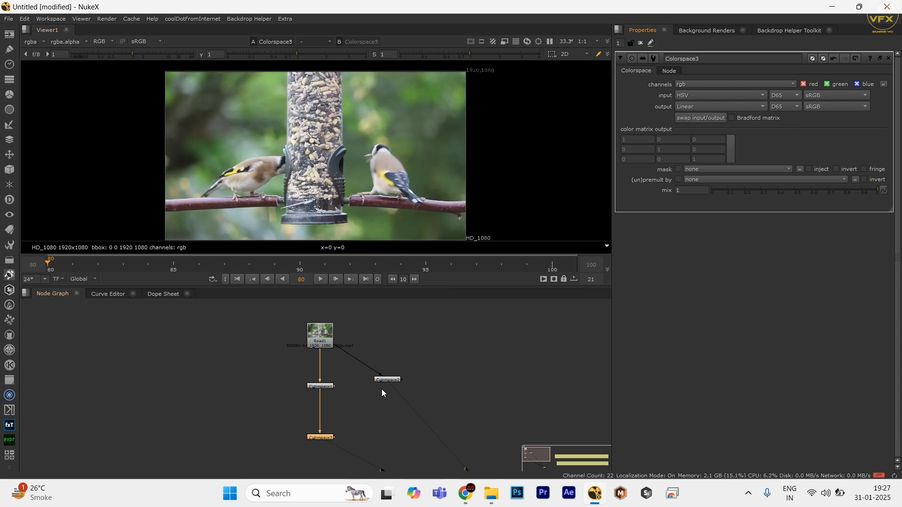
Step: Compare the original Read footage with the image converted back to Linear by switching between the two viewer inputs
drag(358, 416, 307, 437)
drag(302, 311, 358, 352)
key(2)
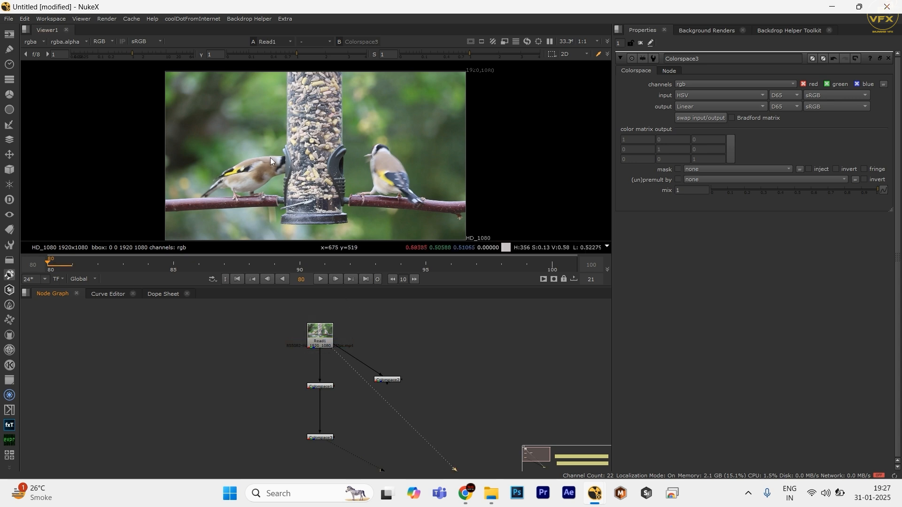
key(1)
key(2)
key(1)
key(2)
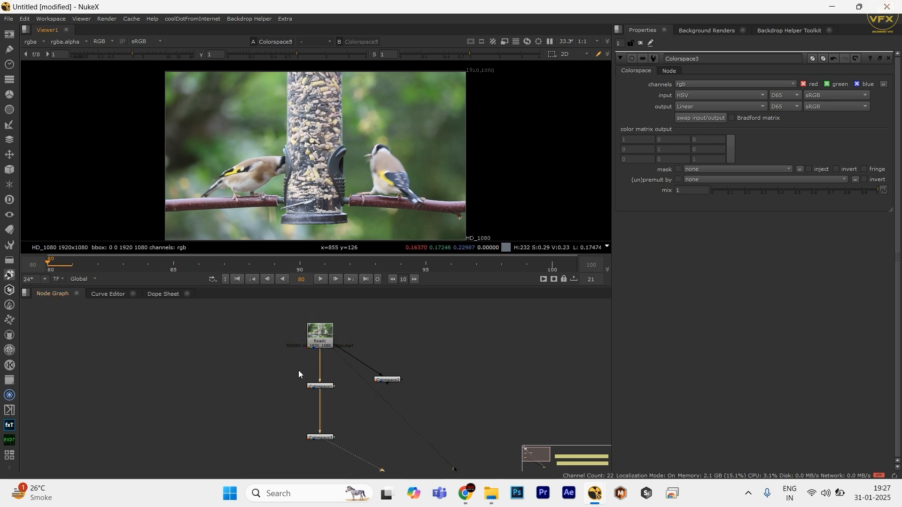
Step: View the output of the first HSV Colorspace node, and check the HSV-to-Linear result against the source footage
drag(274, 350, 332, 390)
key(1)
click(323, 438)
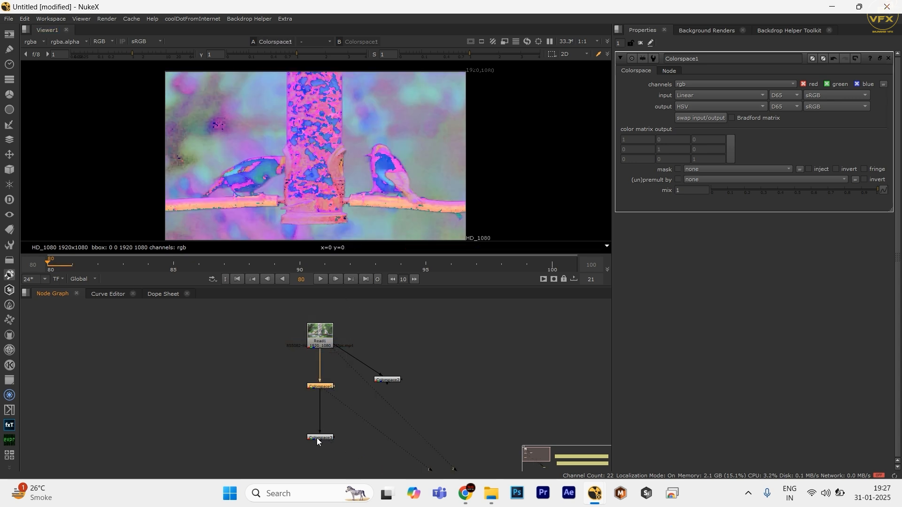
key(1)
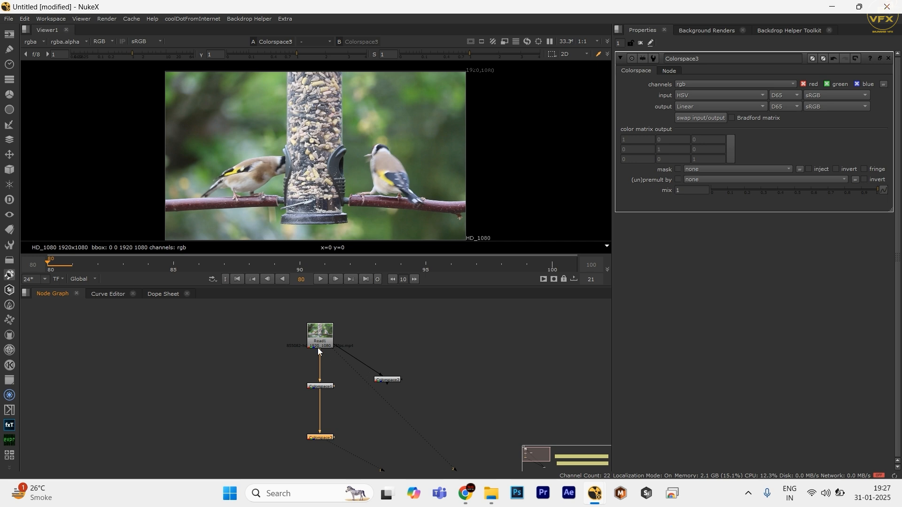
key(2)
Step: Insert a Grade node between the Linear-to-HSV and HSV-to-Linear Colorspace nodes and space it midway in the chain
drag(294, 360, 392, 469)
scroll(352, 411, up, 4)
drag(340, 427, 214, 476)
scroll(206, 452, down, 1)
drag(202, 429, 242, 385)
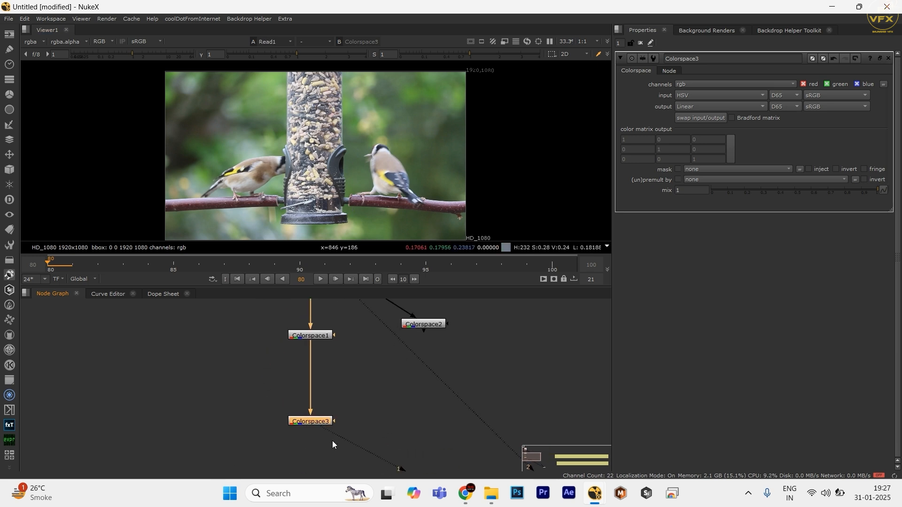
click(333, 365)
key(g)
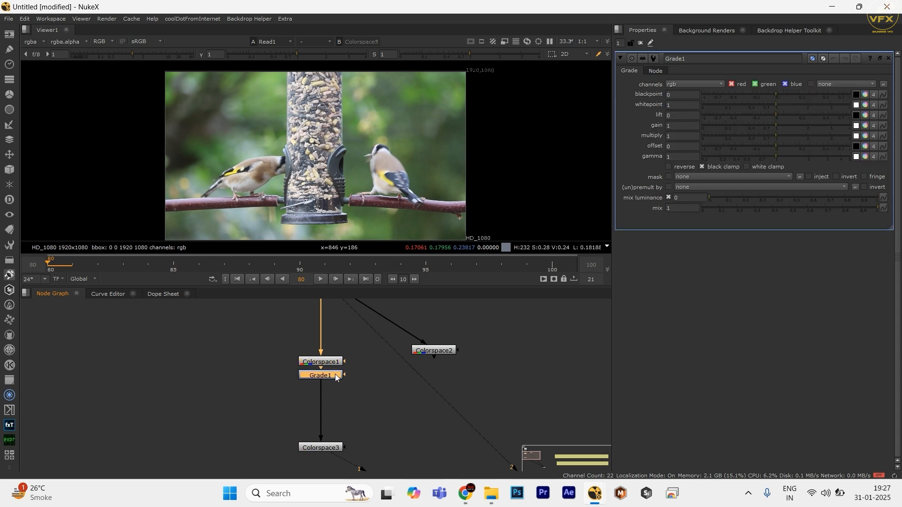
drag(335, 374, 168, 486)
scroll(211, 447, down, 1)
drag(257, 449, 232, 427)
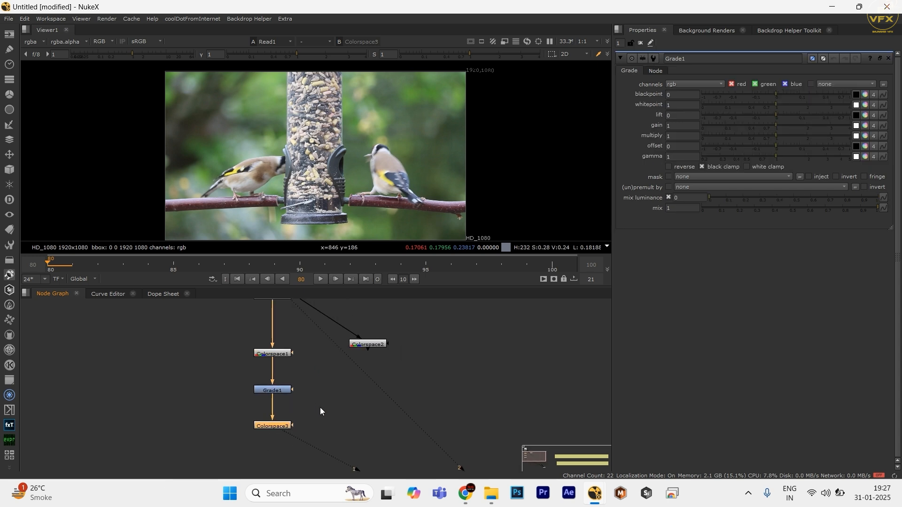
Step: Compare the HSV chain's final output with the Read node's footage in the viewer
drag(322, 403, 203, 451)
key(1)
drag(220, 305, 232, 348)
click(287, 325)
key(2)
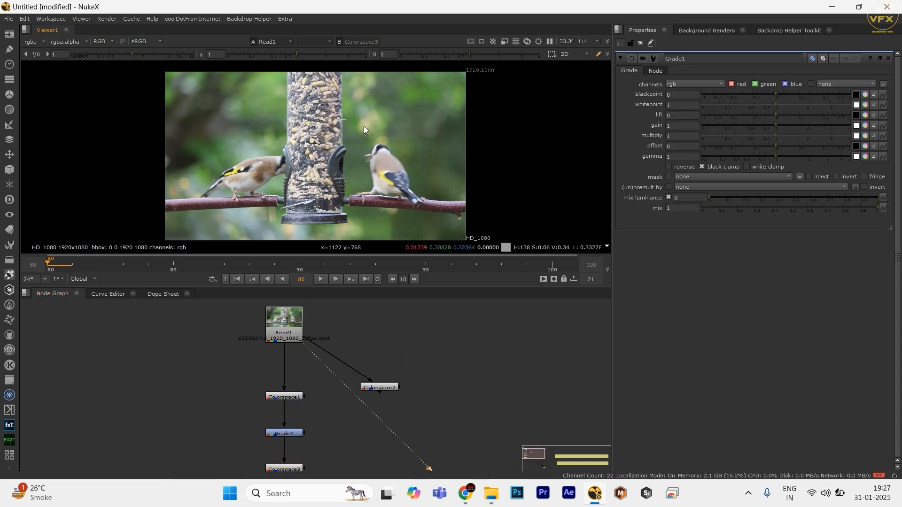
key(1)
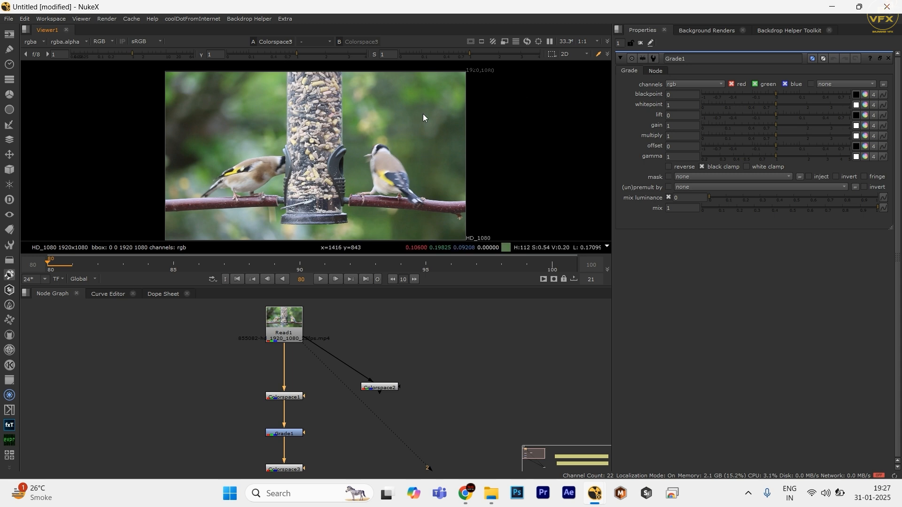
Step: Split the Grade node's gain into separate channel values
click(866, 136)
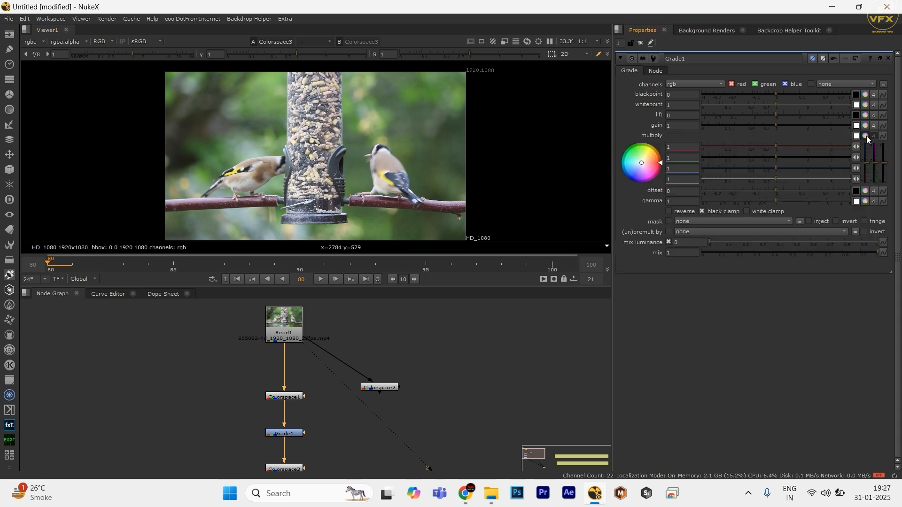
click(866, 137)
click(865, 126)
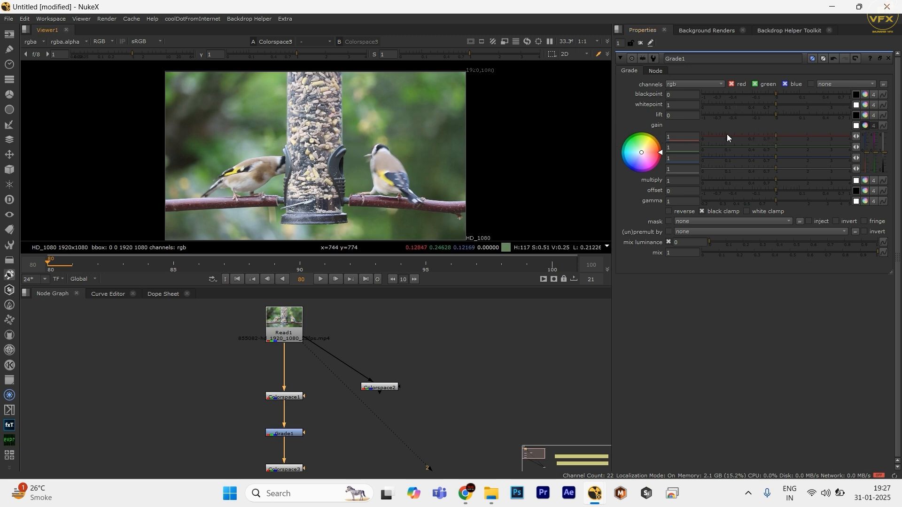
Step: Try raising the Grade node's red gain, ending at 1.22, and inspect the effect close up and at full frame
mouse_move(779, 136)
mouse_down()
mouse_move(790, 135)
mouse_move(768, 136)
mouse_move(785, 132)
mouse_up()
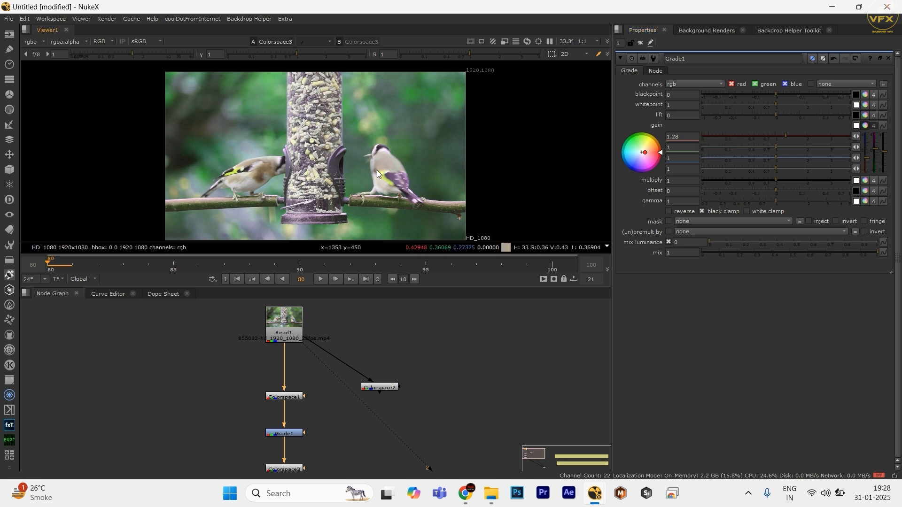
mouse_move(778, 138)
mouse_down()
mouse_move(755, 137)
mouse_move(802, 136)
mouse_move(765, 137)
mouse_move(782, 137)
mouse_up()
scroll(269, 204, up, 6)
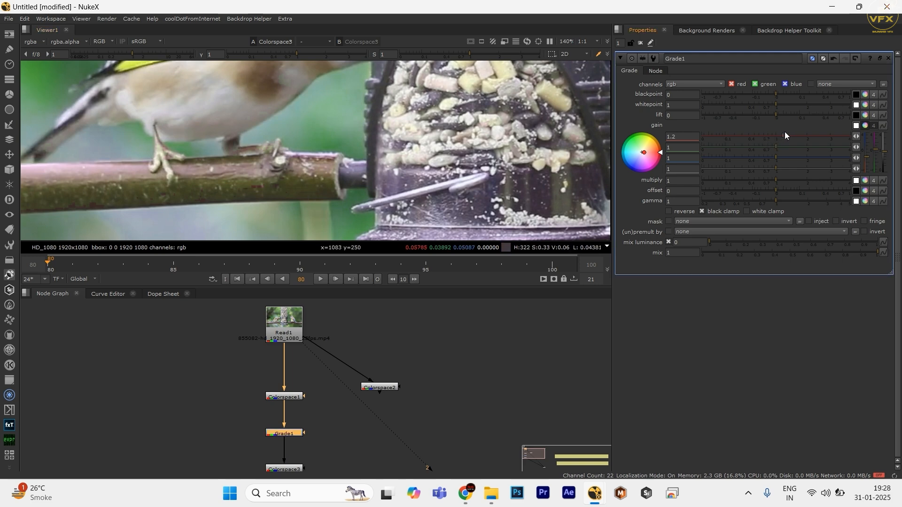
mouse_move(785, 136)
mouse_down()
mouse_move(794, 133)
mouse_move(784, 136)
mouse_up()
scroll(394, 134, down, 3)
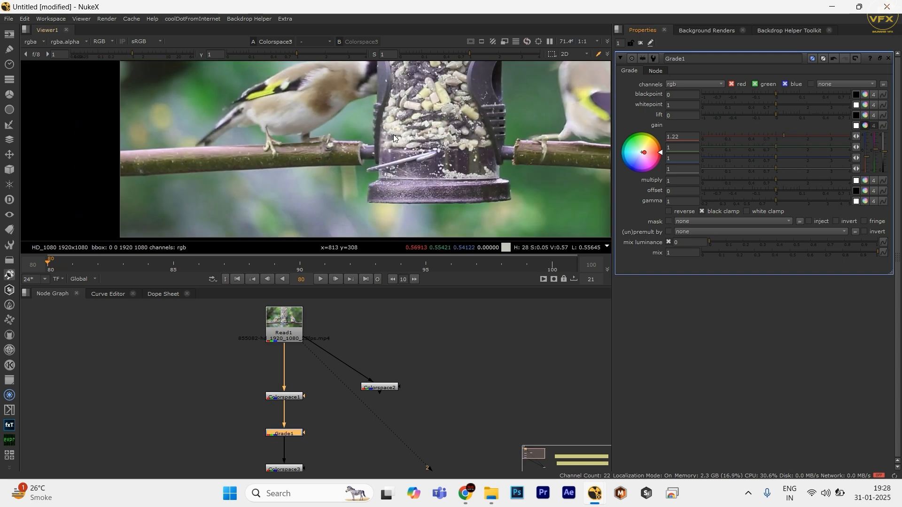
scroll(393, 134, down, 4)
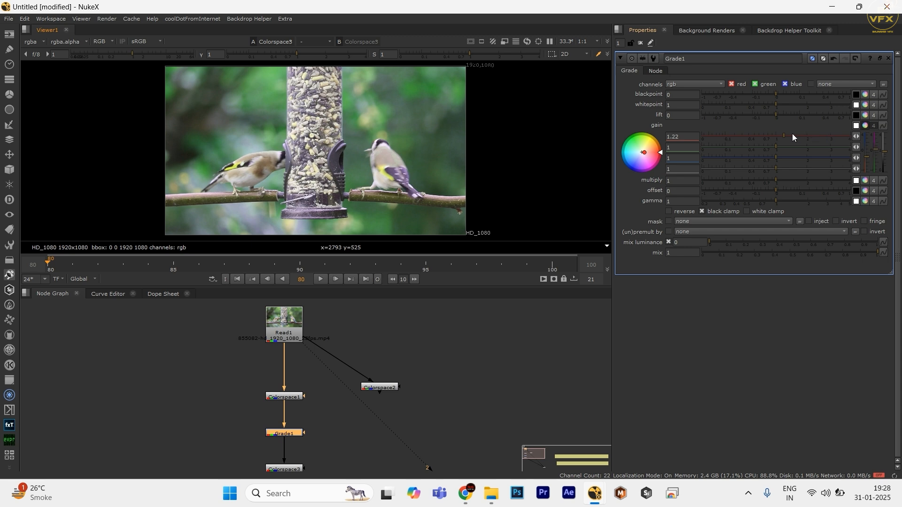
Step: Reset the Grade node's red gain to 1 and try adjusting its green gain
drag(792, 134, 777, 136)
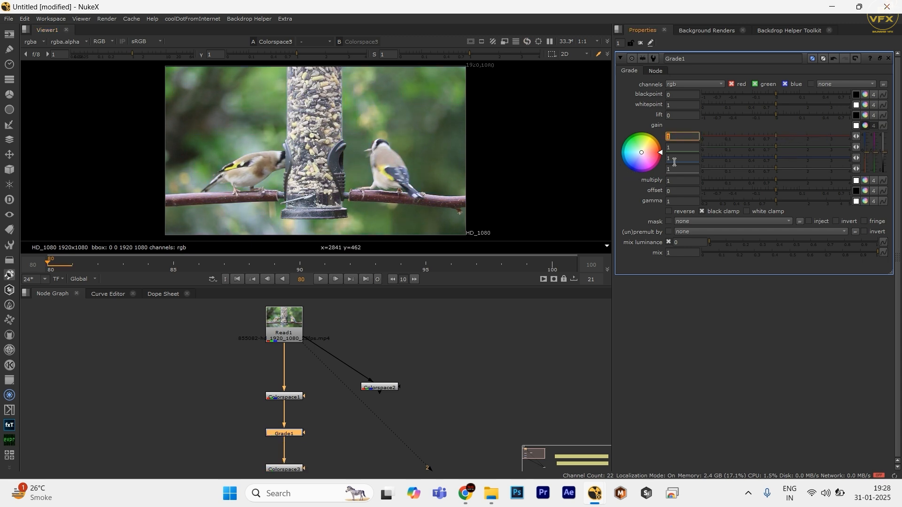
click(683, 148)
mouse_move(792, 144)
mouse_down()
mouse_move(726, 151)
mouse_move(810, 149)
mouse_move(776, 149)
mouse_up()
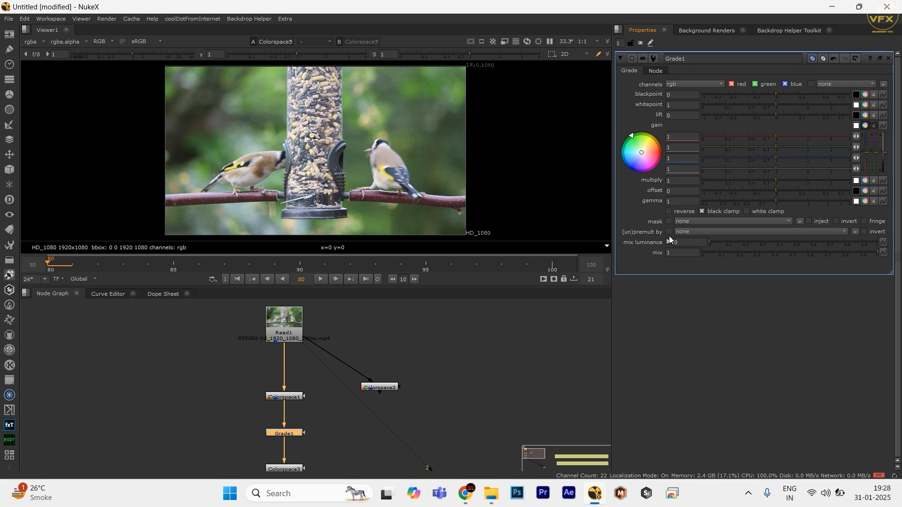
Step: Try per-channel gain on a separate Grade node connected directly to the Read node, and delete that node
click(459, 420)
key(g)
drag(450, 405, 276, 323)
drag(550, 392, 414, 451)
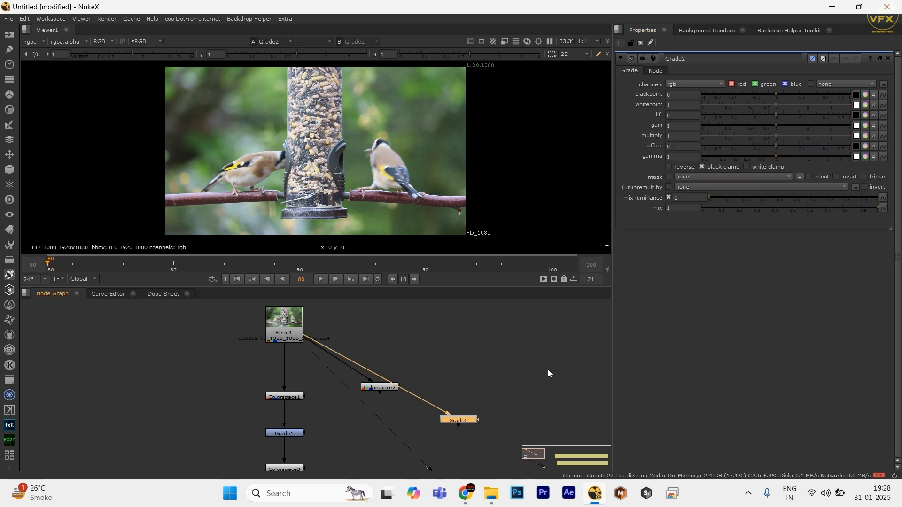
key(1)
click(865, 125)
drag(777, 137, 786, 144)
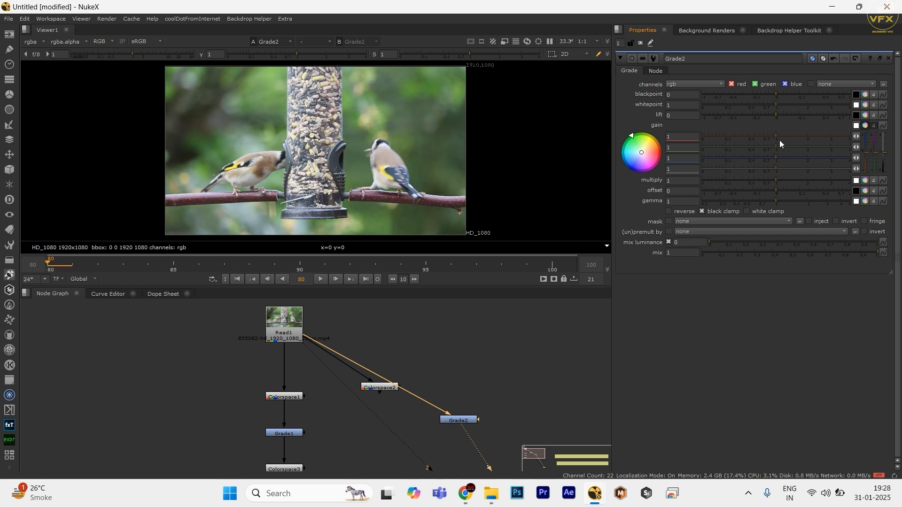
click(460, 419)
key(Delete)
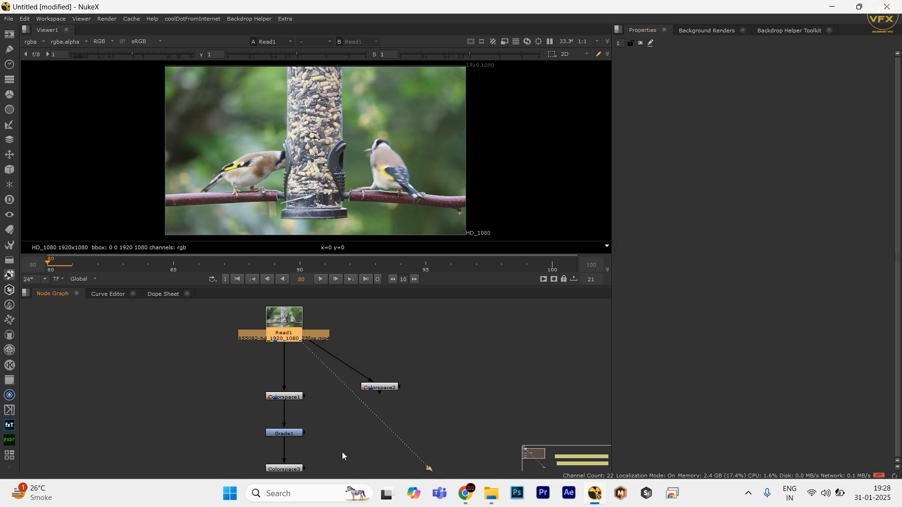
Step: Test the green gain of the HSV chain's Grade node while viewing the Linear output, and reset it to 1
drag(342, 452, 432, 423)
double_click(378, 406)
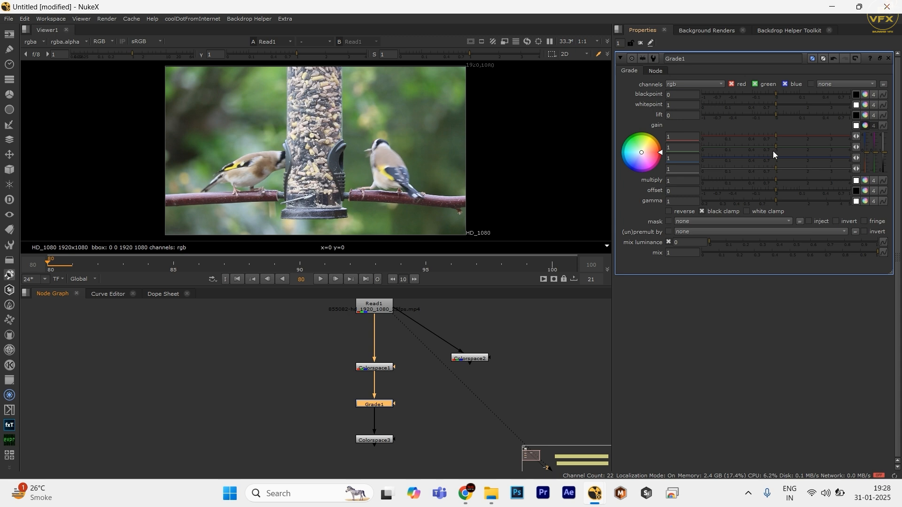
drag(776, 148, 798, 145)
drag(306, 431, 432, 471)
key(1)
ctrl+click(779, 147)
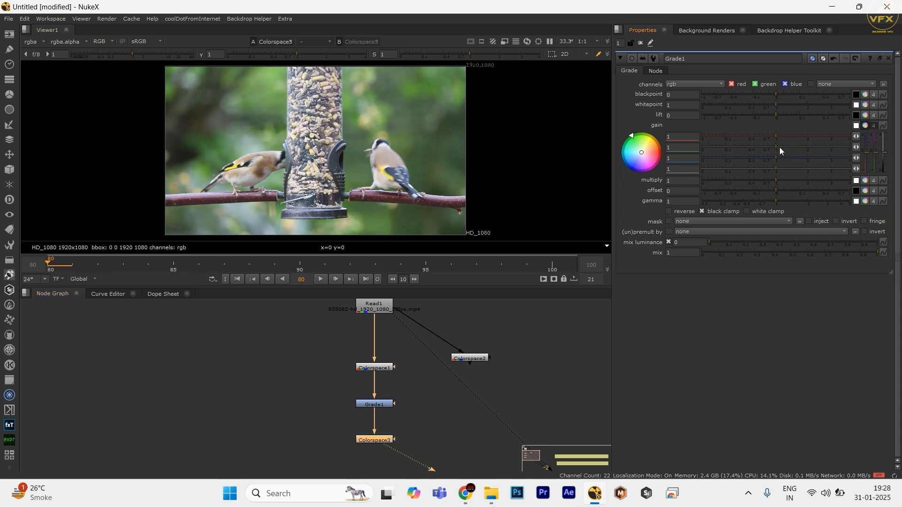
mouse_move(780, 147)
mouse_down()
mouse_move(745, 145)
mouse_move(775, 146)
mouse_up()
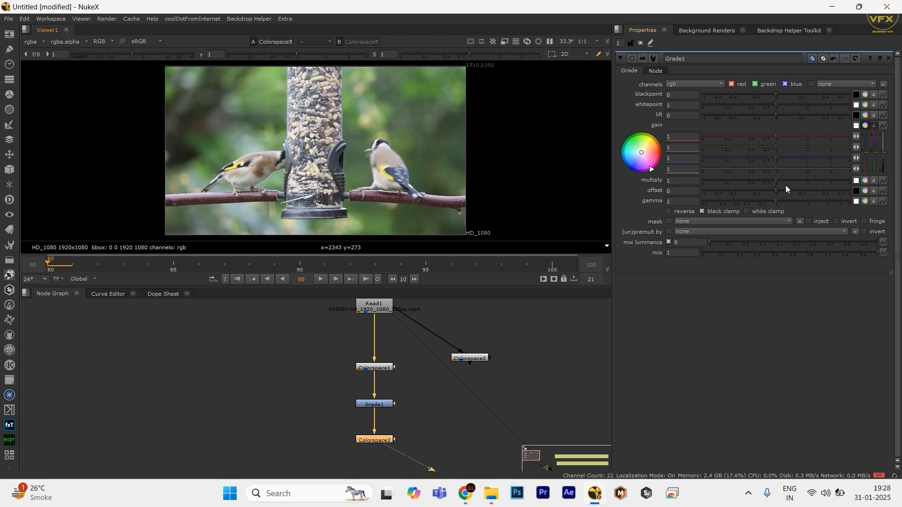
Step: Test raising the same Grade node's blue gain, first to 1.6, and reset it to 1
mouse_move(777, 157)
mouse_down()
mouse_move(784, 156)
mouse_move(769, 160)
mouse_move(797, 159)
mouse_up()
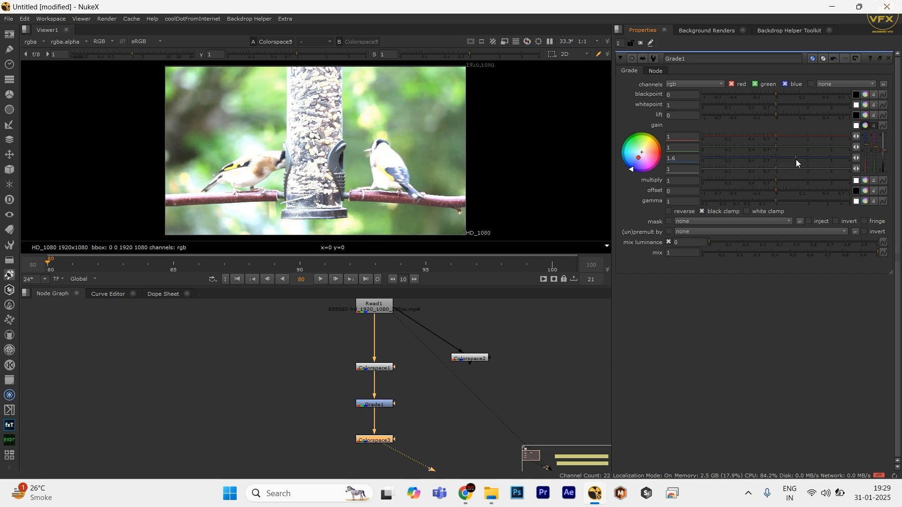
ctrl+click(784, 158)
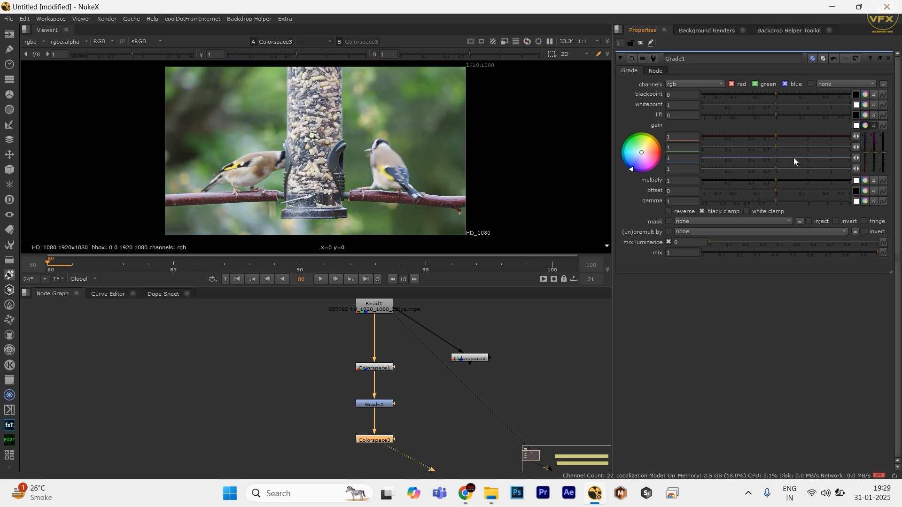
mouse_move(776, 157)
mouse_down()
mouse_move(804, 157)
mouse_move(786, 156)
mouse_up()
ctrl+click(780, 157)
ctrl+click(786, 156)
Step: Duplicate the HSL Colorspace node below itself and swap the copy's input and output to convert HSL to Linear
drag(502, 340, 431, 395)
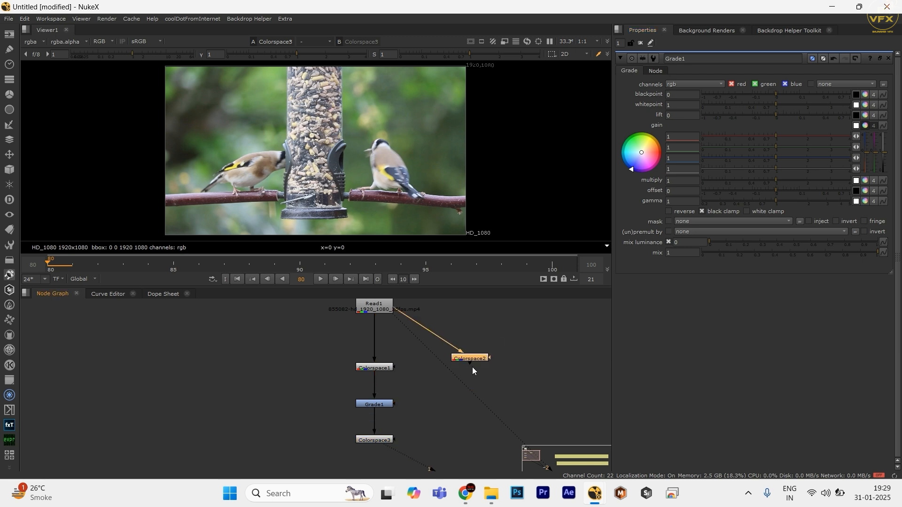
scroll(472, 367, down, 1)
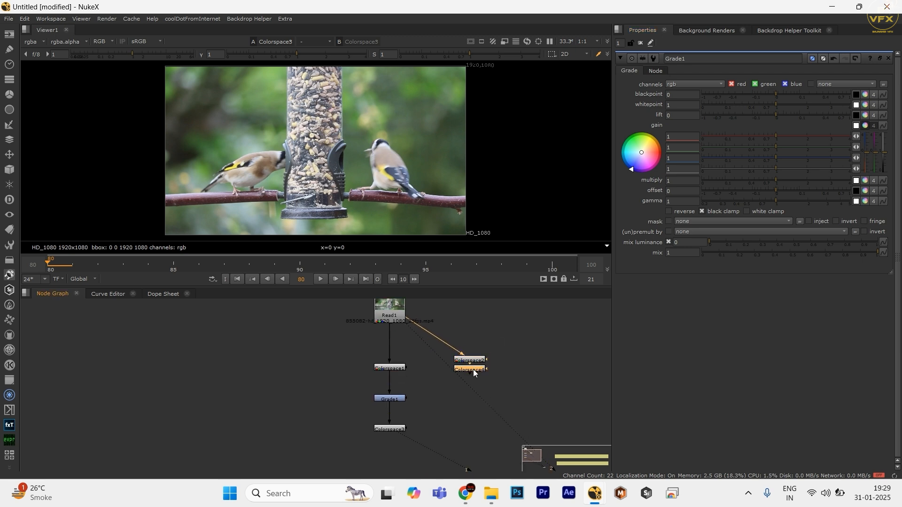
drag(473, 369, 472, 407)
key(1)
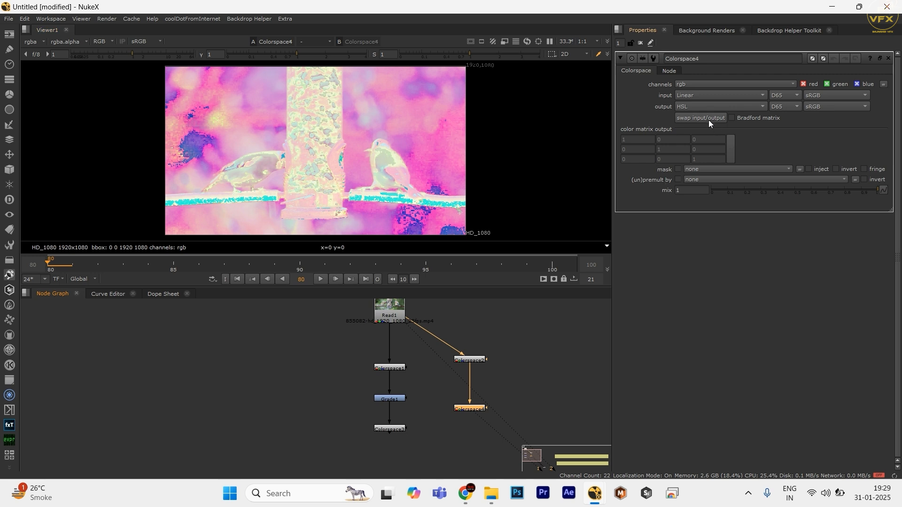
click(709, 120)
Step: Insert a Grade node directly after the Linear-to-HSL Colorspace node
drag(437, 392, 329, 414)
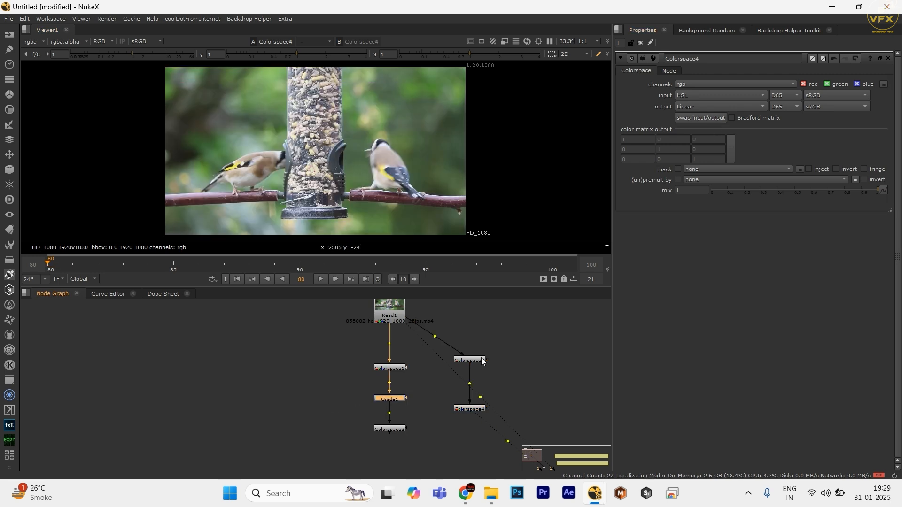
click(481, 360)
key(g)
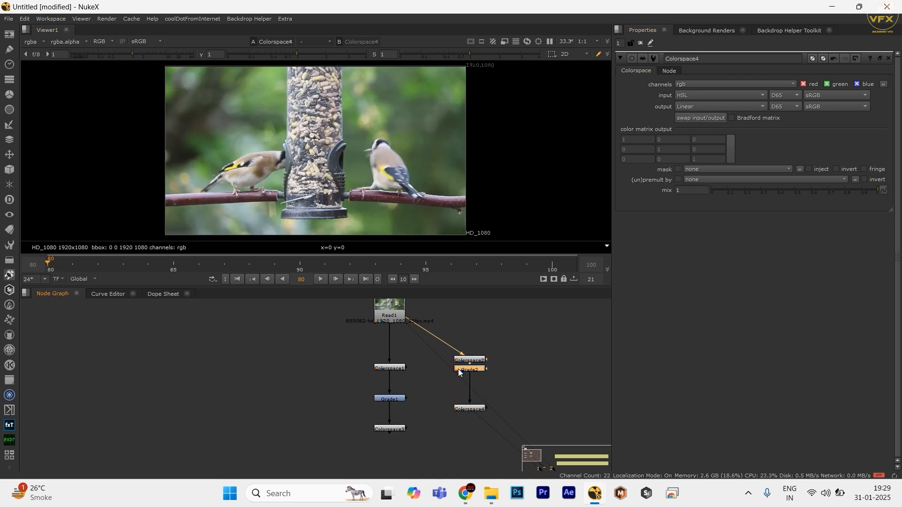
Step: Set the HSL chain Grade node's blue gain to 1.48, keeping the red and green gains at 1
double_click(460, 372)
drag(777, 136, 792, 162)
ctrl+click(785, 137)
ctrl+click(785, 145)
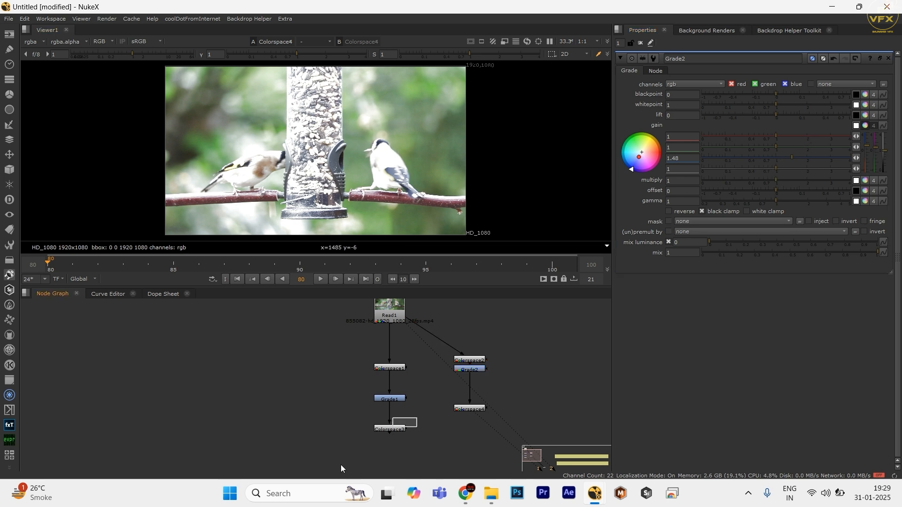
Step: View the HSV chain's final output and raise its Grade node's blue gain to 1.78
drag(417, 419, 341, 469)
key(1)
double_click(396, 399)
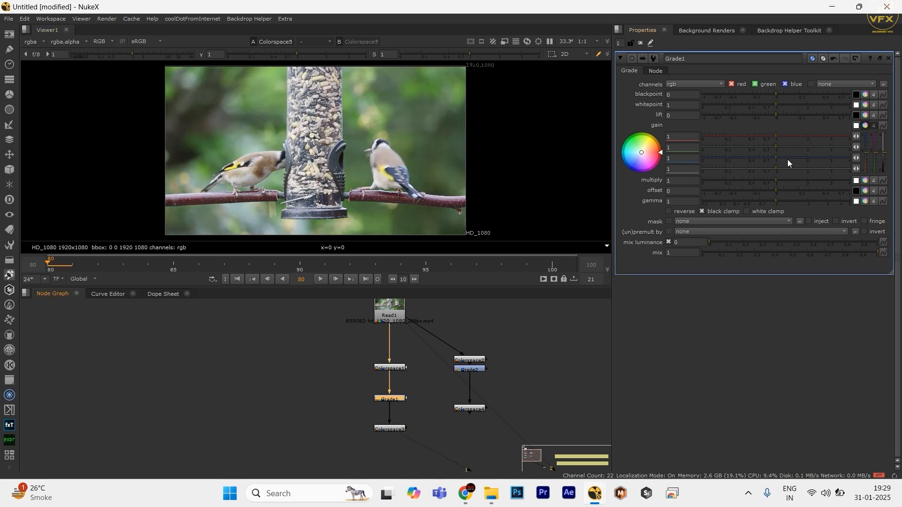
drag(787, 159, 800, 155)
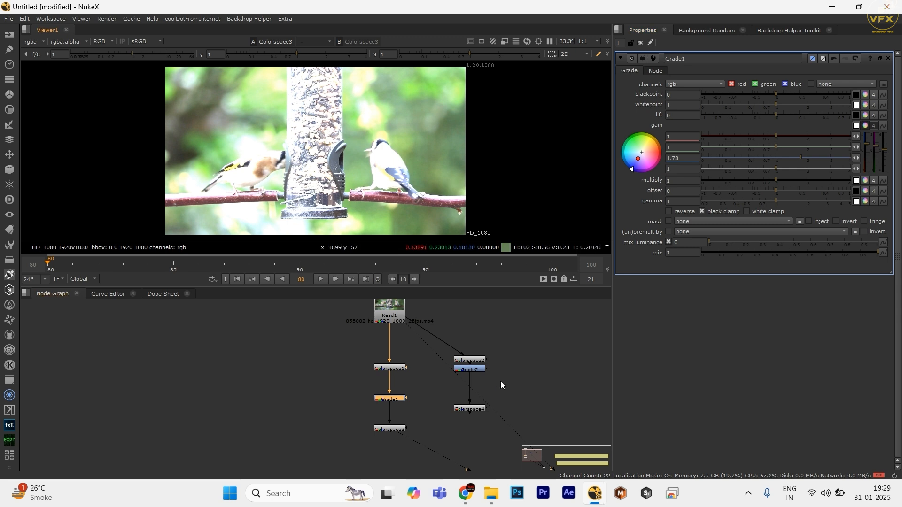
Step: Compare the brightened highlights of the HSL and HSV chains by viewing both final Colorspace nodes on separate viewer inputs
drag(500, 381, 435, 426)
drag(496, 391, 436, 433)
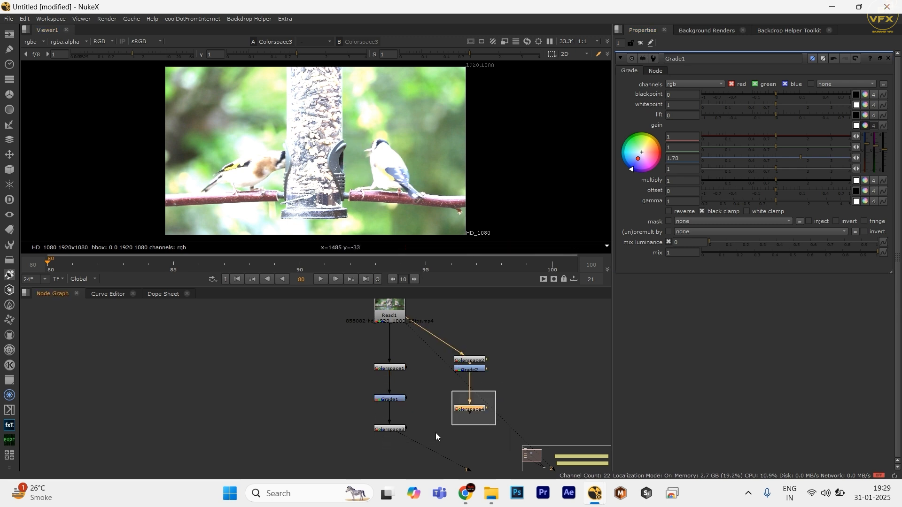
key(2)
drag(359, 126, 232, 162)
drag(321, 99, 437, 150)
drag(423, 411, 346, 458)
key(1)
drag(258, 130, 481, 190)
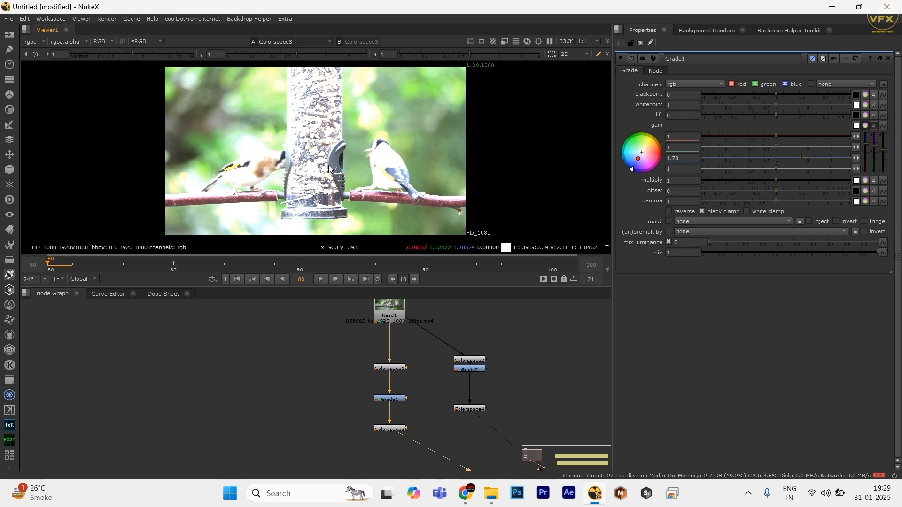
Step: Examine the brightened background in the HSV chain's output and compare it with the HSL chain's final Colorspace output
drag(407, 452, 410, 355)
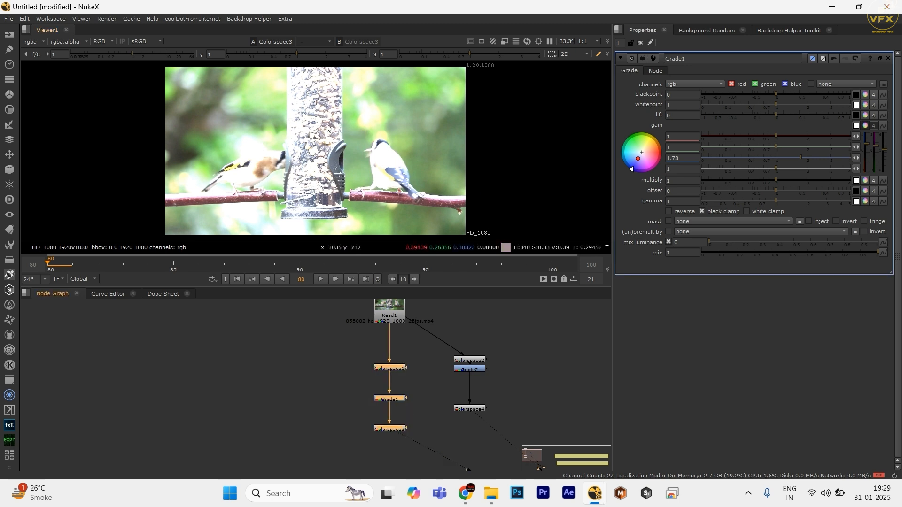
drag(283, 125, 381, 170)
drag(357, 88, 406, 132)
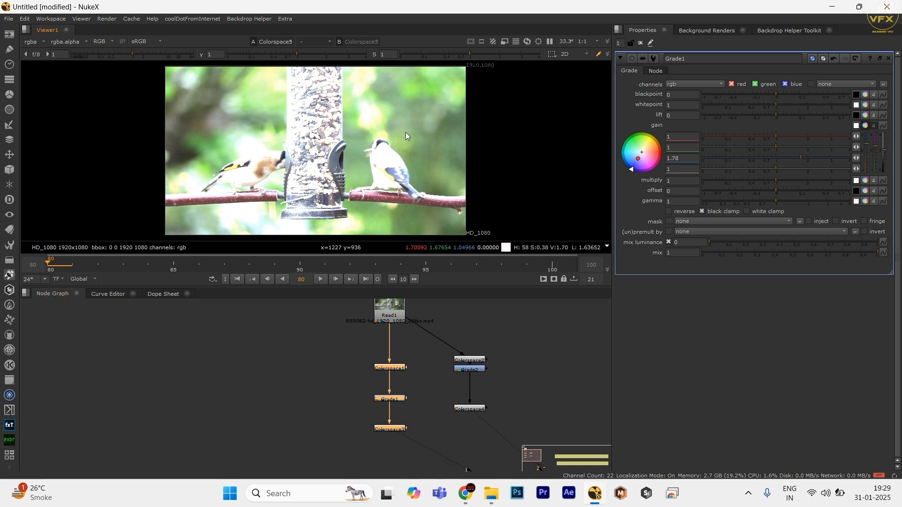
drag(409, 94, 457, 153)
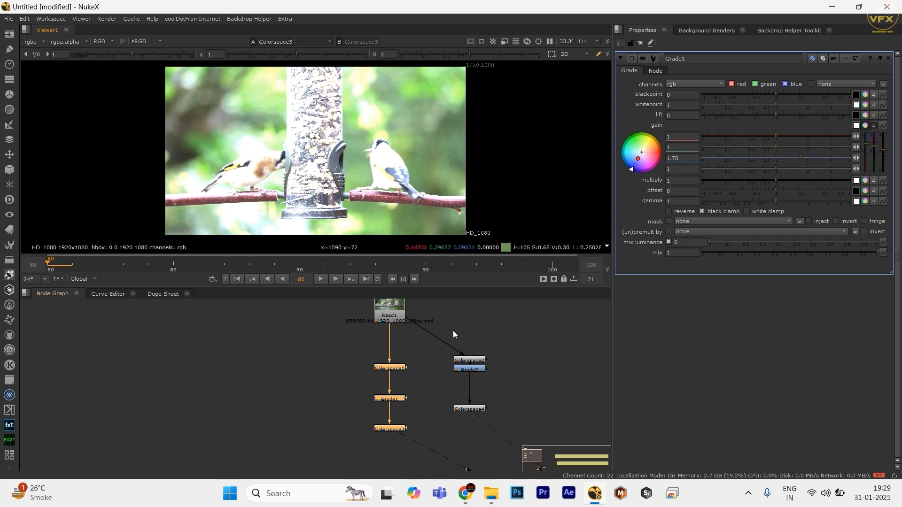
drag(500, 391, 441, 437)
key(1)
drag(325, 136, 418, 182)
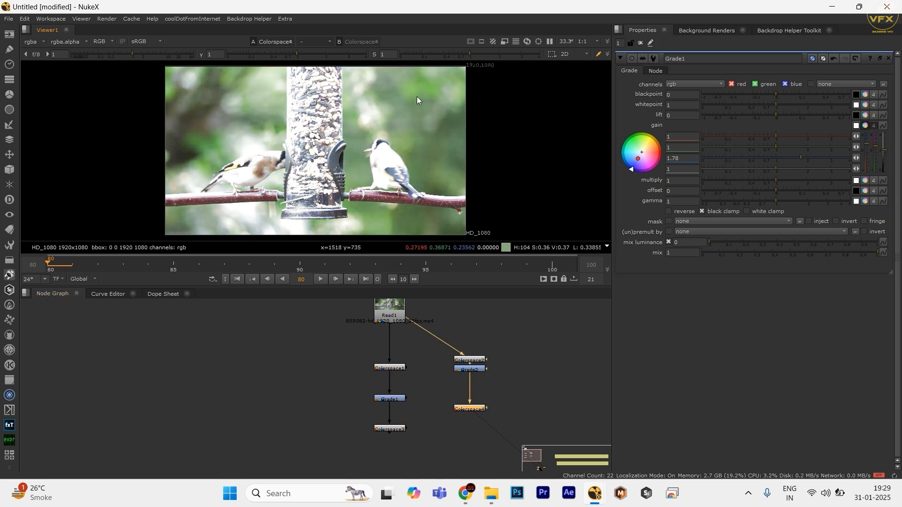
Step: Try a blue gain of 1.76 on the HSL chain's Grade node and settle on 1.08
double_click(472, 372)
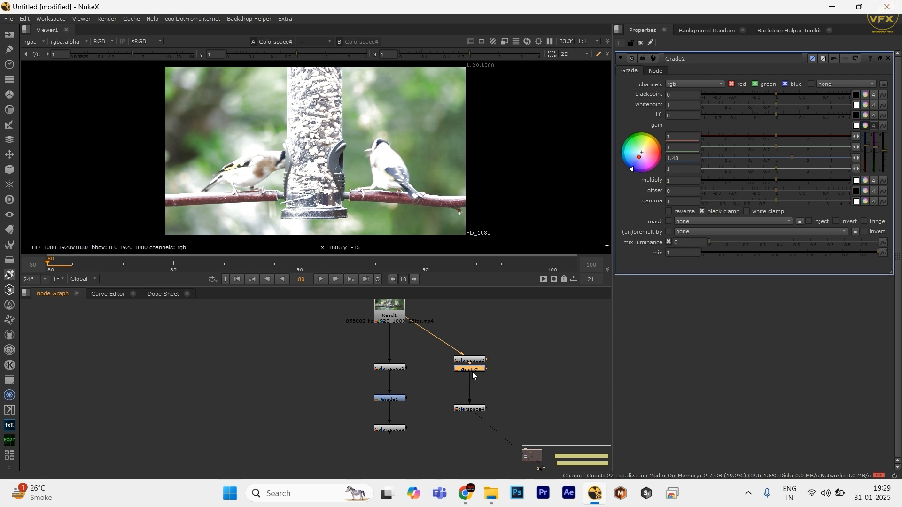
drag(796, 158, 800, 159)
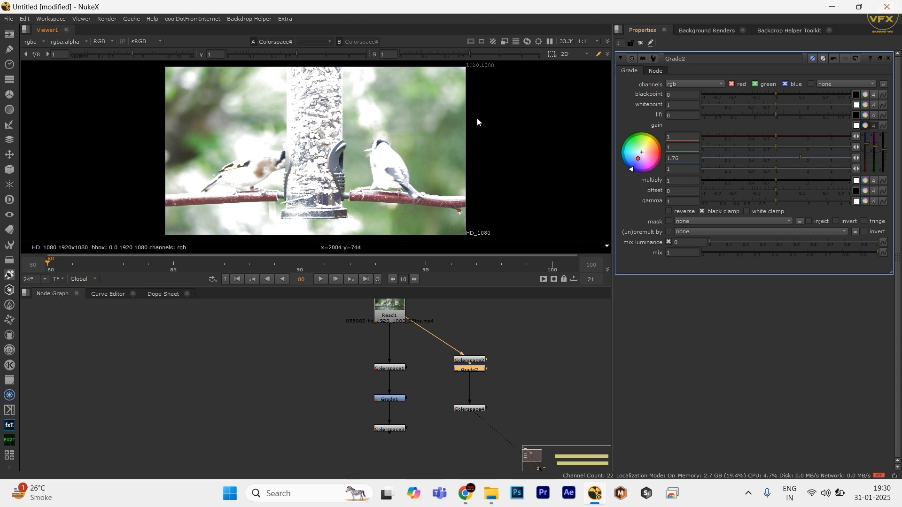
drag(792, 156, 800, 153)
click(779, 161)
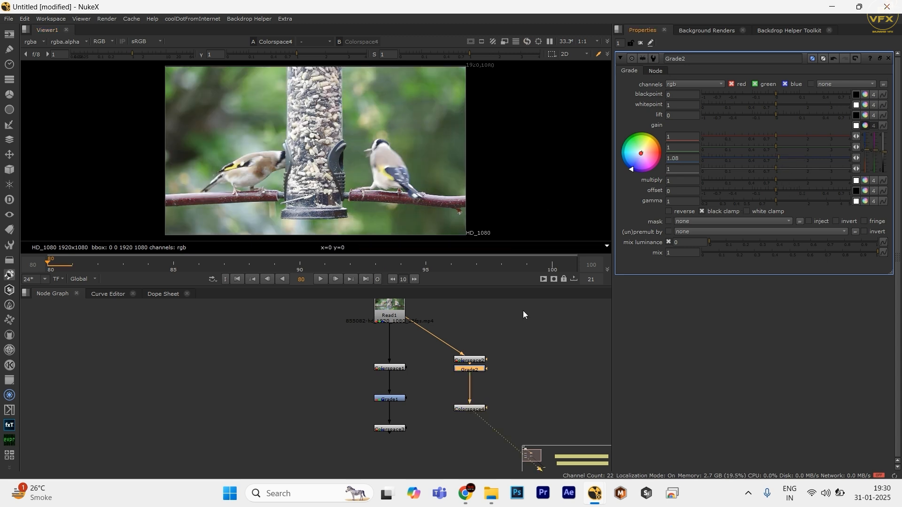
Step: Try a copy of the HSL chain's Grade node connected directly to Read1 with gamma 1.26, and delete it
click(509, 371)
drag(502, 353, 399, 313)
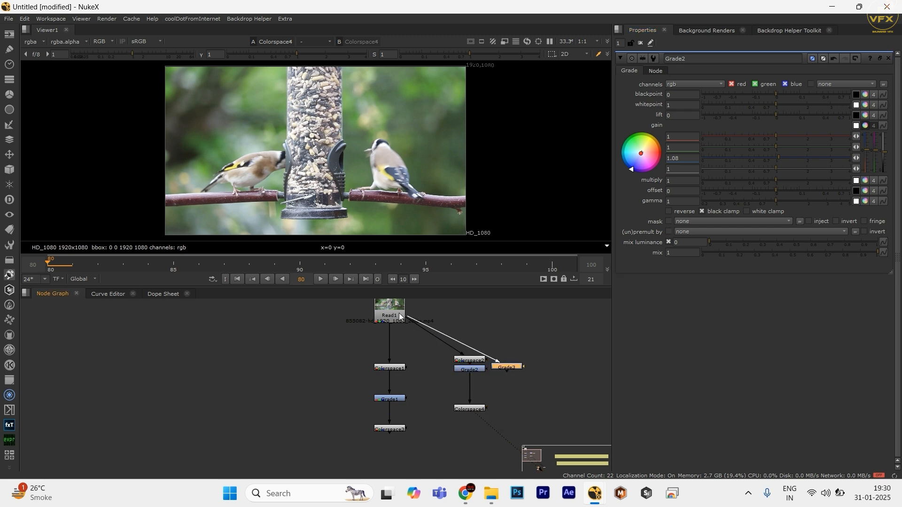
drag(500, 365, 512, 372)
key(1)
double_click(512, 372)
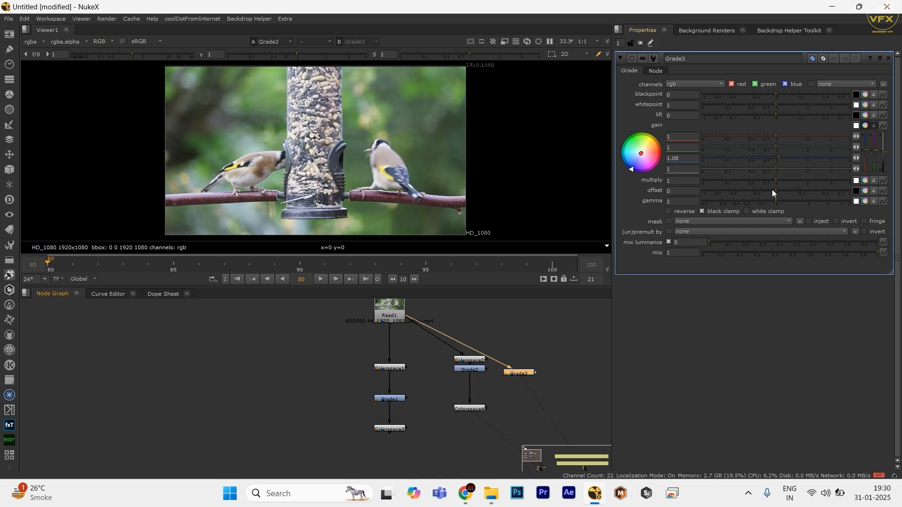
drag(782, 201, 790, 202)
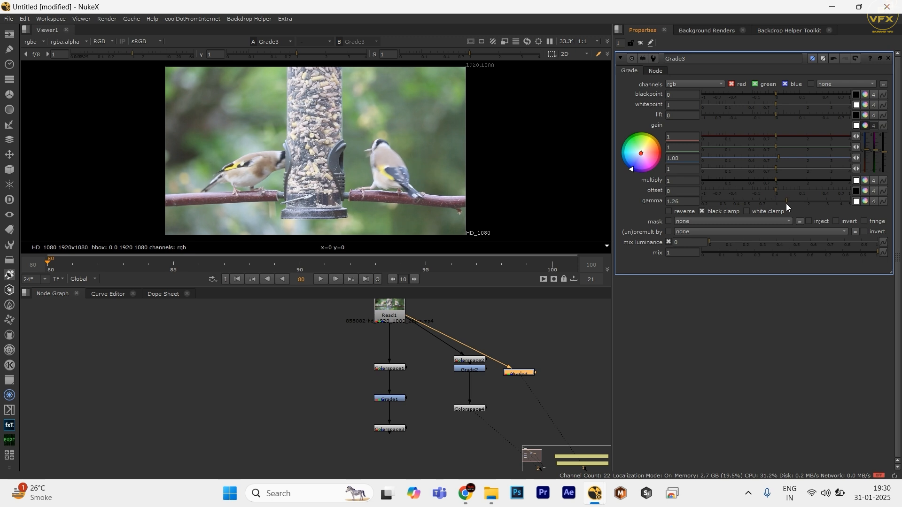
drag(543, 338, 500, 385)
key(Delete)
Step: View the HSV chain's final output and reset its Grade node's blue gain to 1
drag(508, 337, 436, 421)
drag(415, 357, 354, 433)
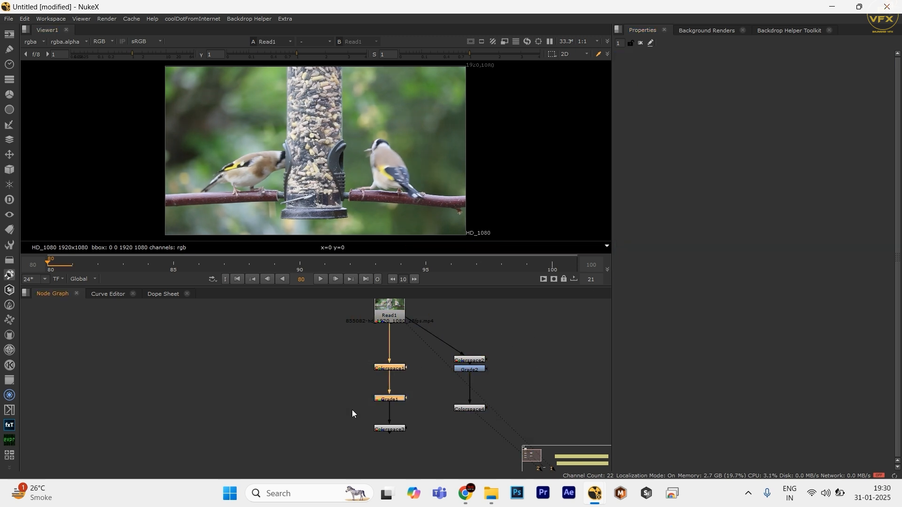
key(1)
double_click(388, 399)
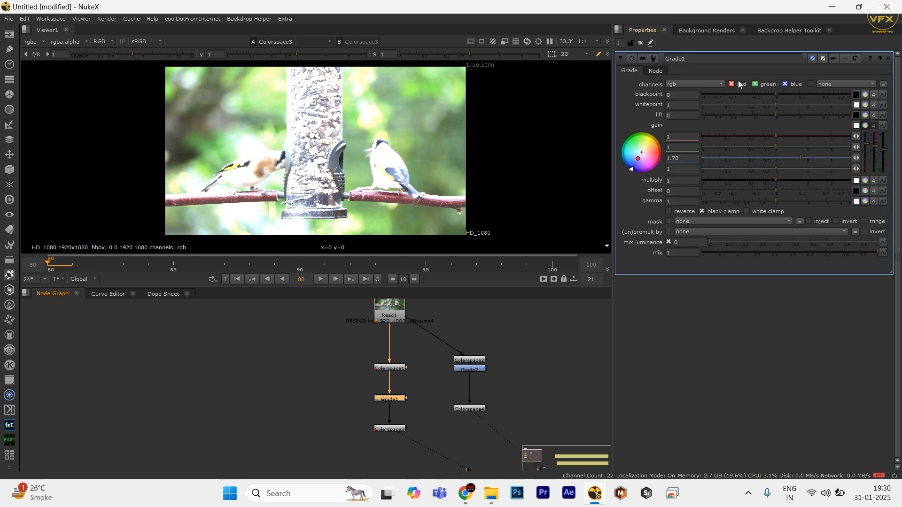
drag(436, 350, 328, 454)
ctrl+click(783, 159)
Step: Add an unconnected ColorCorrect node to examine its master, shadows, midtones and highlights controls, and delete it
click(290, 377)
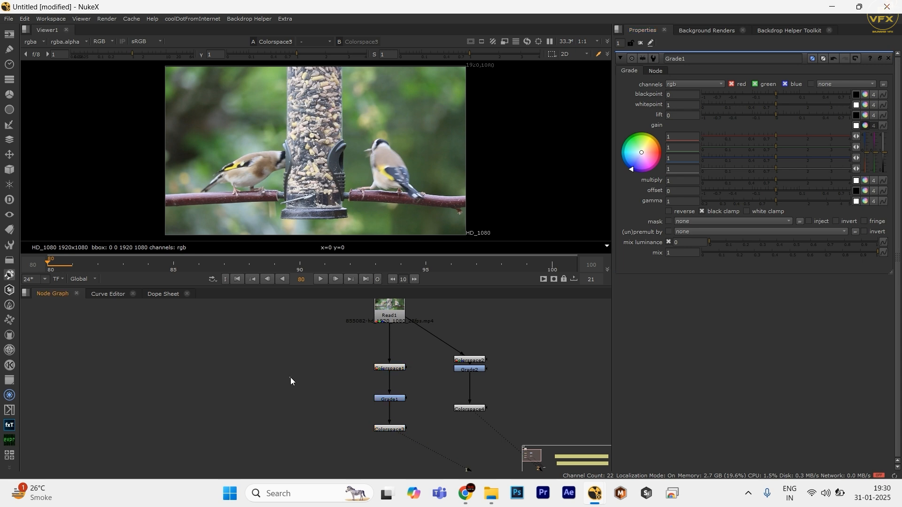
key(c)
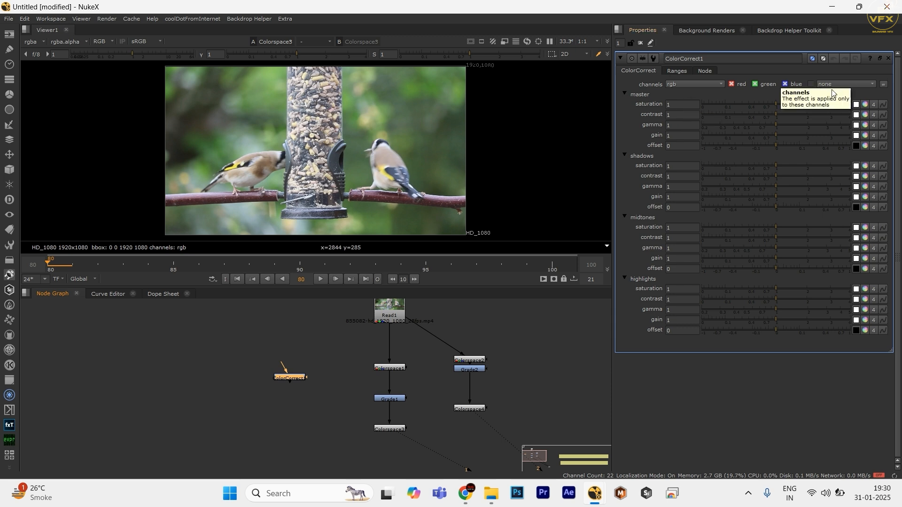
drag(332, 363, 275, 386)
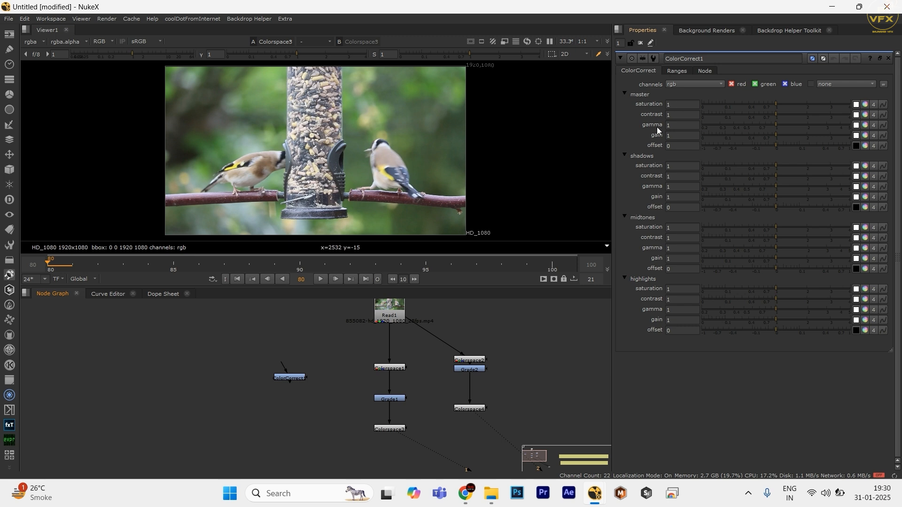
click(676, 117)
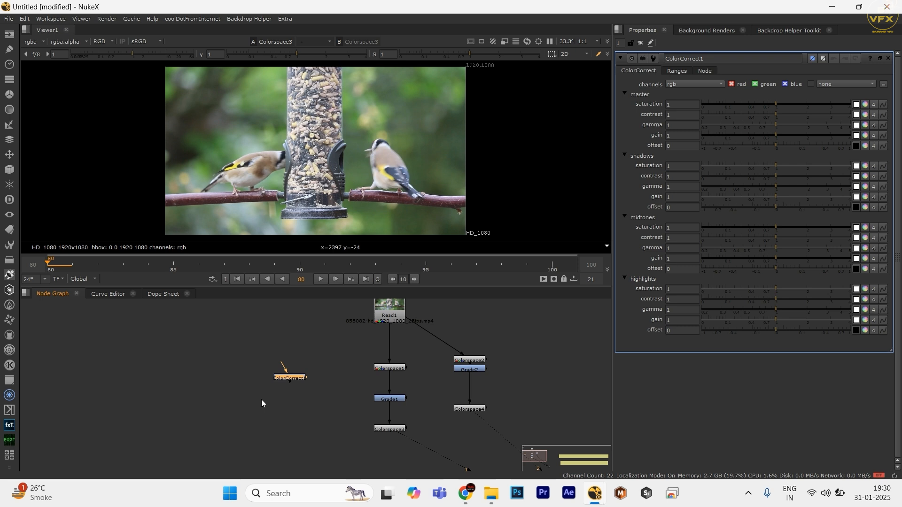
key(Delete)
Step: Try a lift of 0.06 on the HSV chain's Grade node and reset it to 0
click(396, 428)
double_click(389, 399)
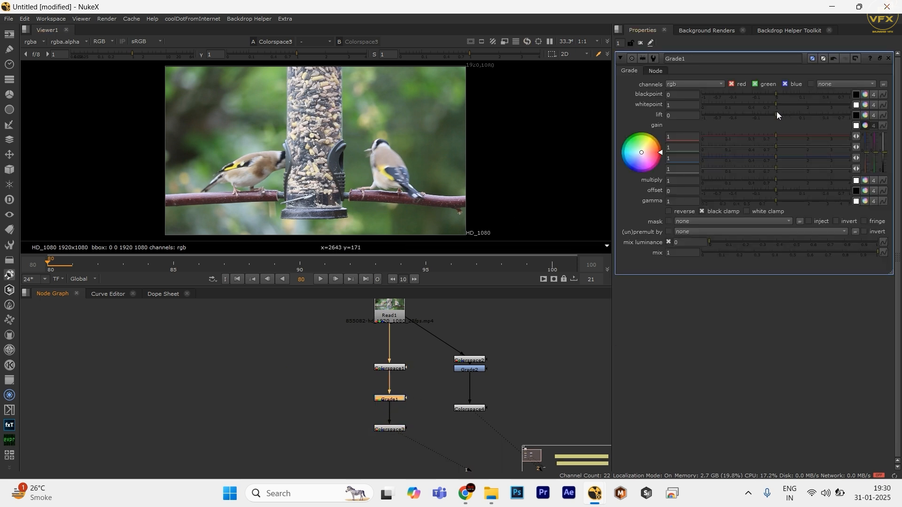
drag(776, 112, 794, 109)
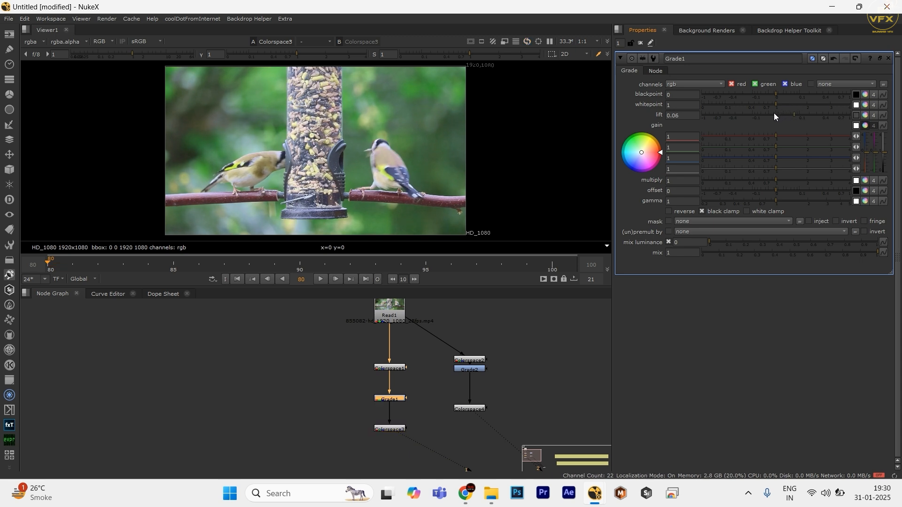
click(777, 115)
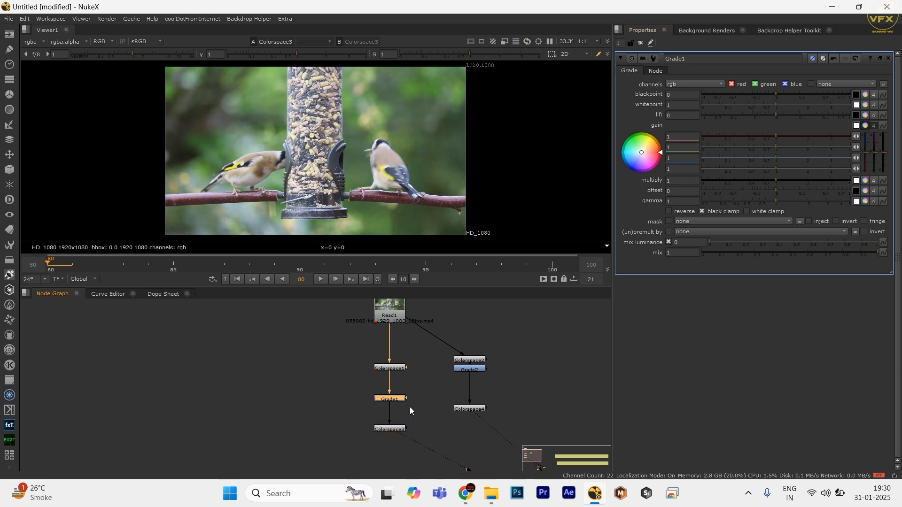
Step: Try multiply values of 0.82 and 1.18 and a red gain of 0.72 on the HSV chain's Grade node, resetting each to 1
click(397, 429)
drag(421, 426, 421, 420)
mouse_move(777, 180)
mouse_down()
mouse_move(785, 179)
mouse_move(769, 184)
mouse_up()
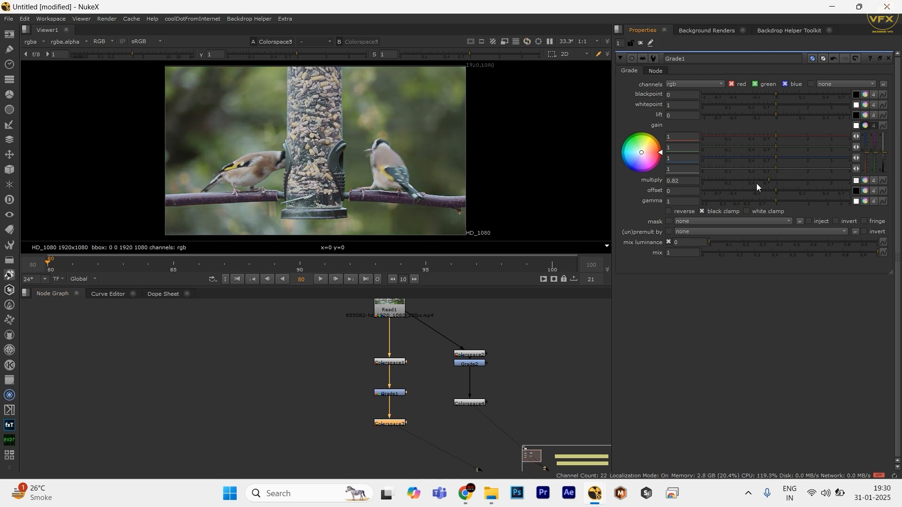
ctrl+click(757, 183)
click(771, 137)
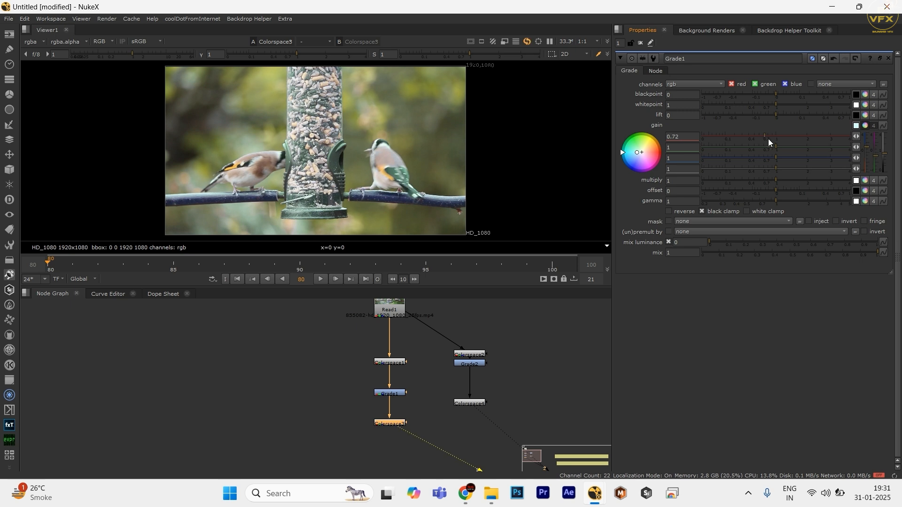
ctrl+click(779, 136)
drag(780, 178, 782, 176)
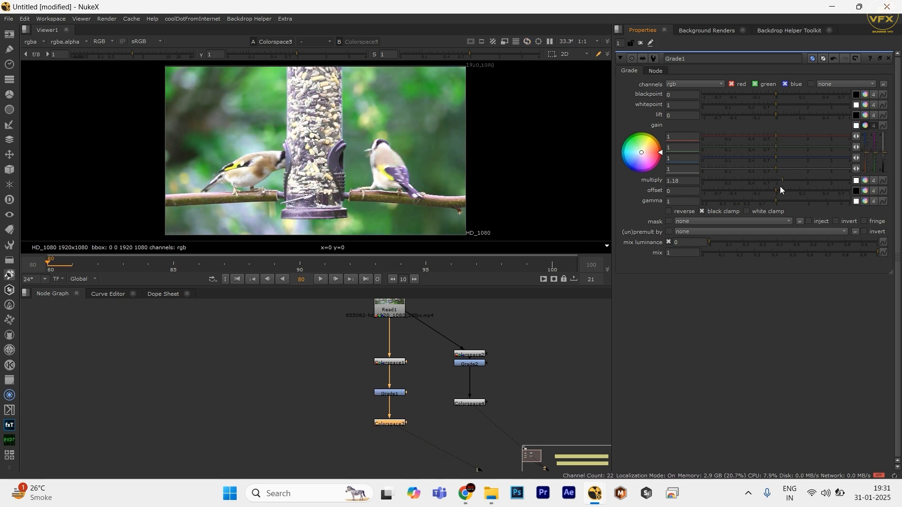
ctrl+click(779, 182)
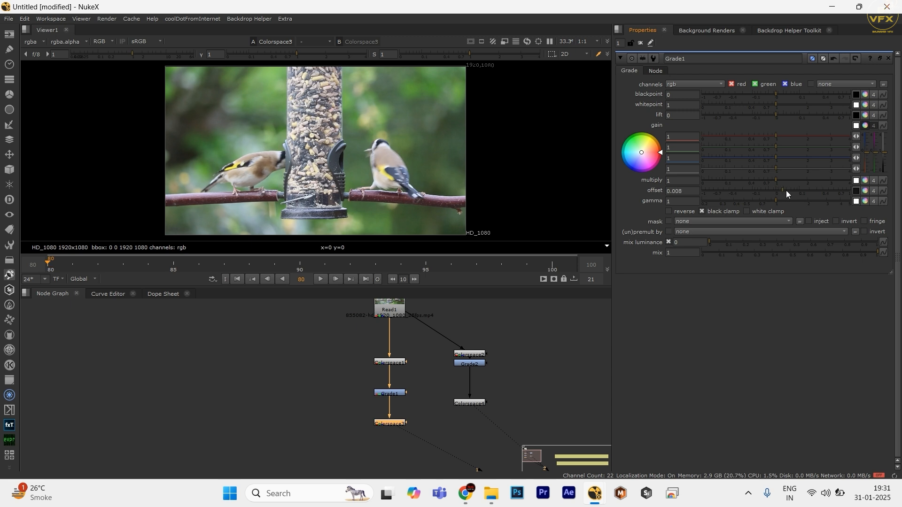
Step: Set the HSV chain Grade node's red gain to 1.32 and green gain to 1.2, and view the original Read1 footage
mouse_move(779, 137)
mouse_down()
mouse_move(770, 150)
mouse_move(783, 147)
mouse_up()
ctrl+click(777, 138)
click(390, 308)
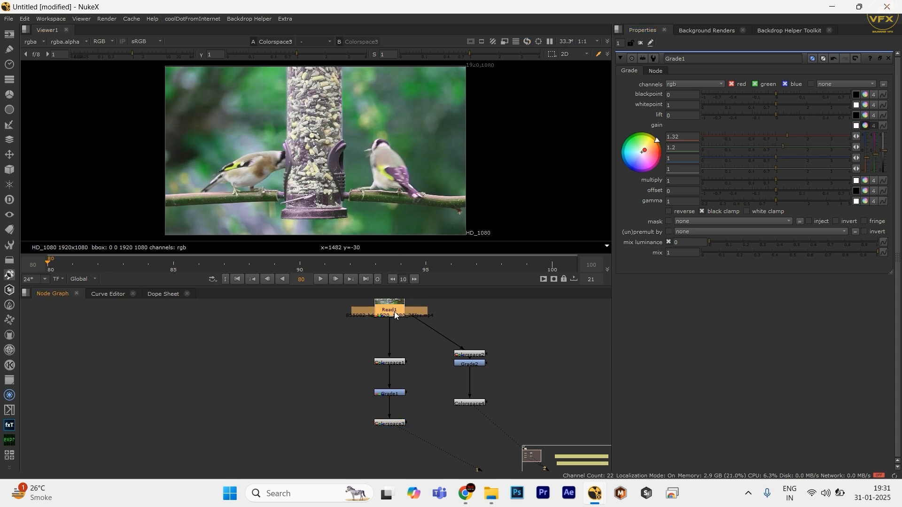
key(1)
click(419, 407)
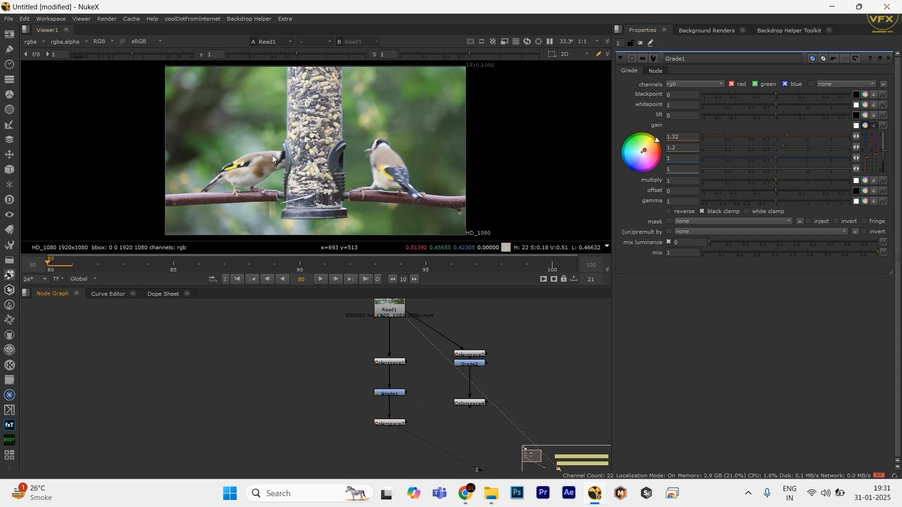
Step: View the Linear-to-HSV Colorspace node's output and examine the pixels around the perch and feeder up close
scroll(396, 366, up, 3)
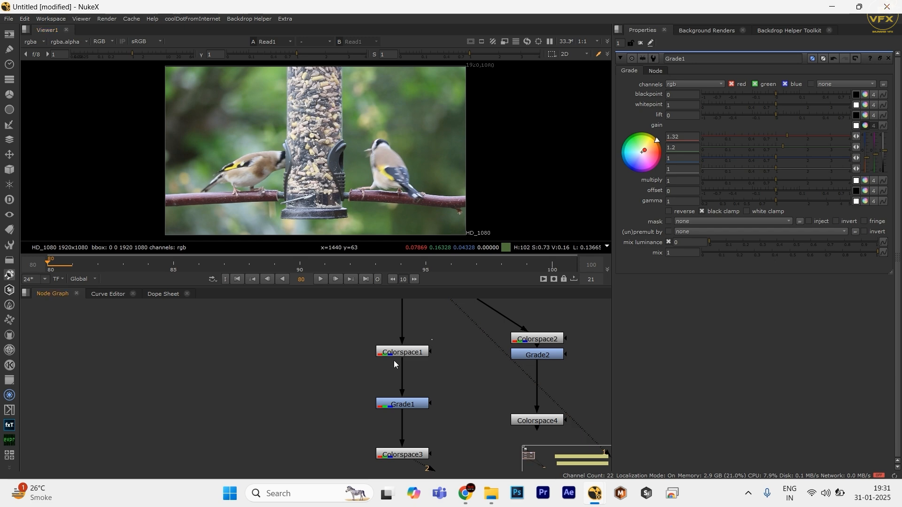
click(397, 353)
key(1)
double_click(397, 353)
scroll(263, 201, up, 4)
scroll(263, 201, up, 3)
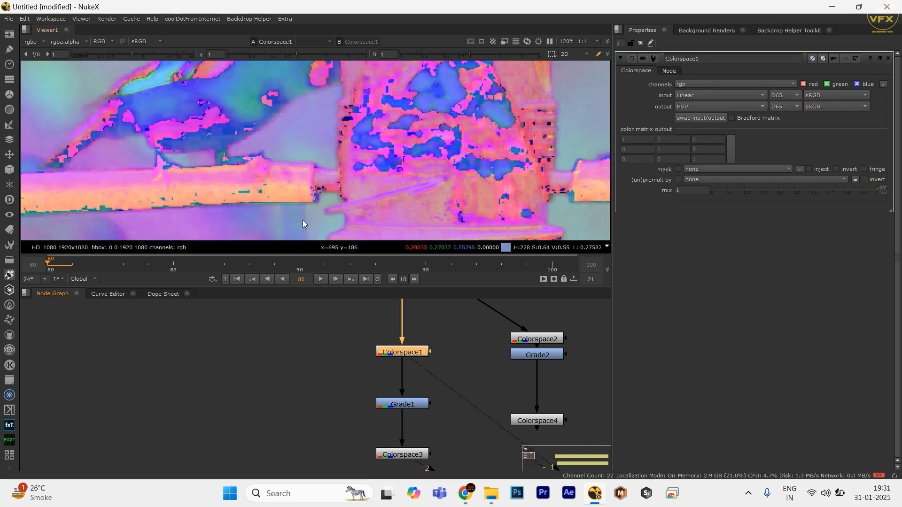
scroll(292, 219, down, 3)
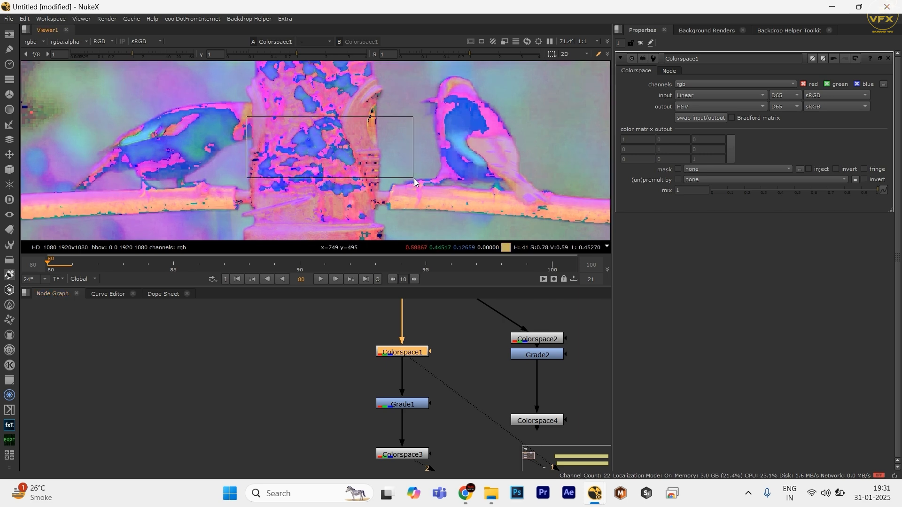
scroll(305, 176, up, 8)
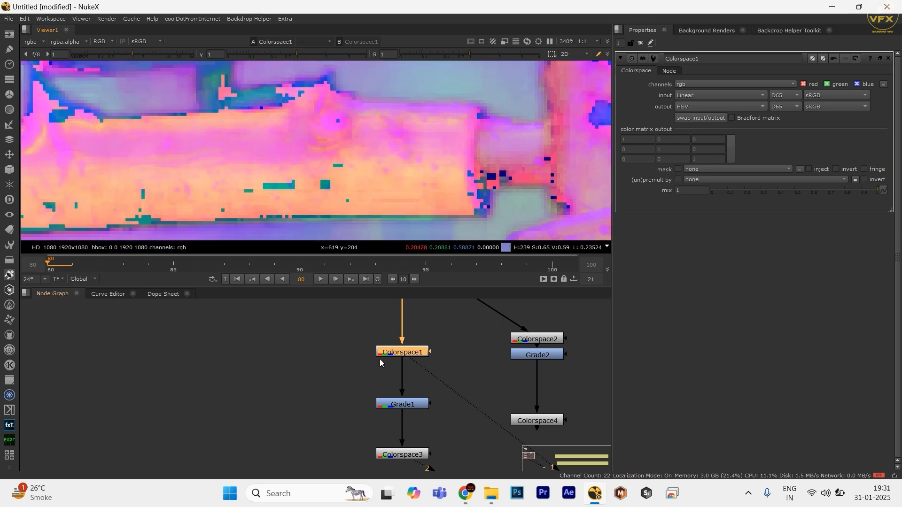
scroll(380, 359, down, 3)
click(388, 382)
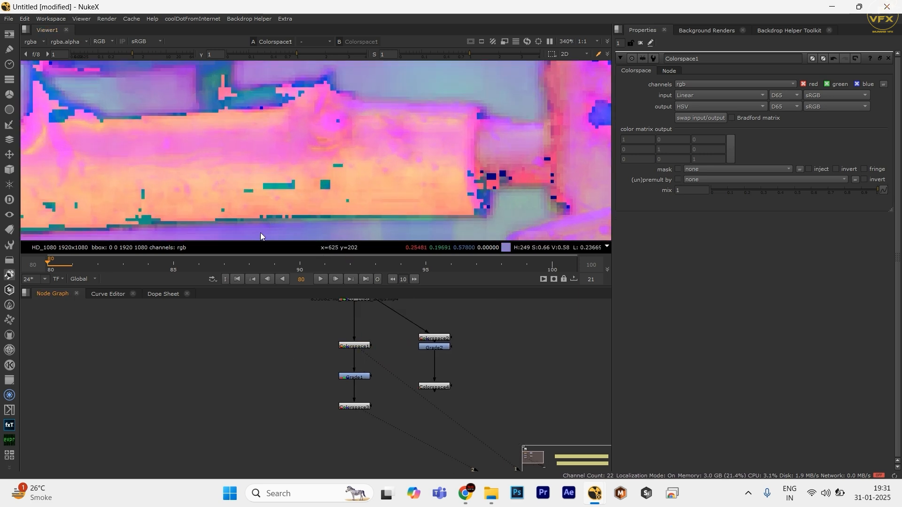
drag(216, 164, 427, 214)
scroll(382, 371, up, 2)
drag(292, 446, 282, 468)
click(284, 352)
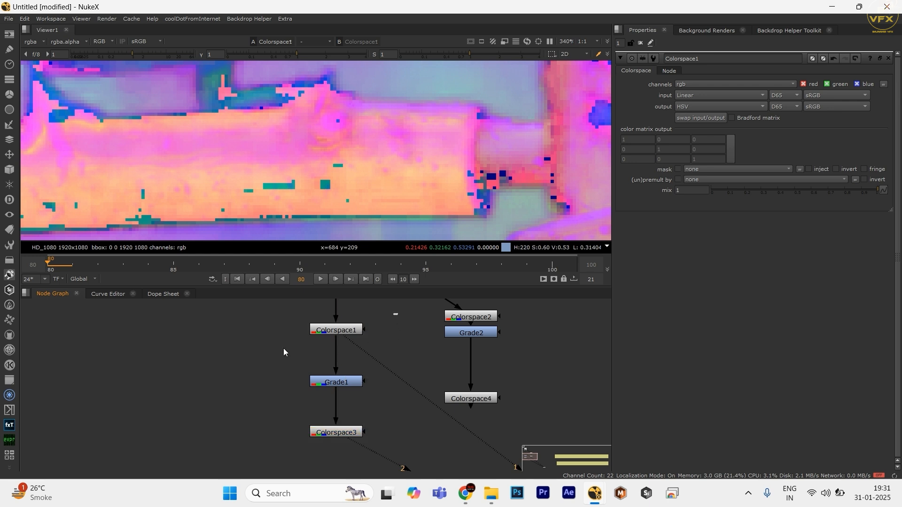
drag(270, 171, 421, 199)
scroll(335, 448, down, 4)
scroll(343, 373, up, 3)
click(337, 403)
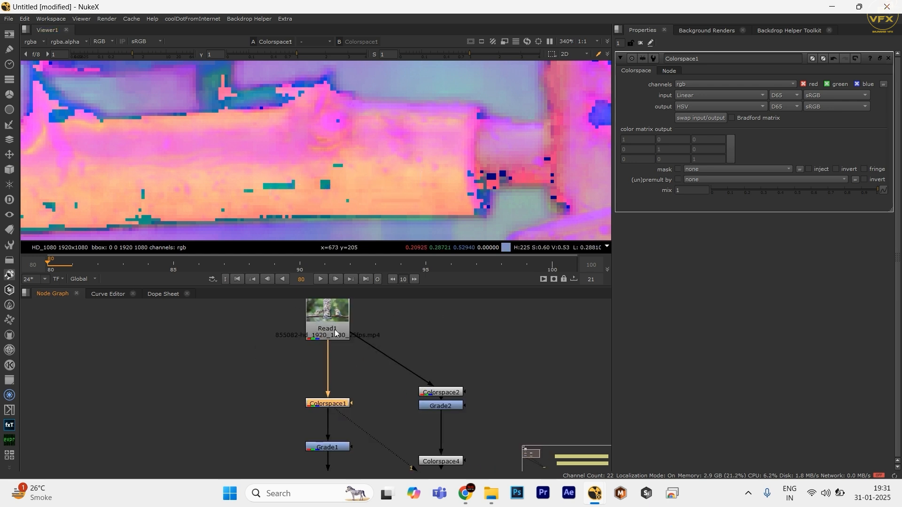
Step: Compare the full original Read1 footage with a close view of the Linear-to-HSV Colorspace node's output
click(335, 330)
key(1)
key(f)
click(336, 403)
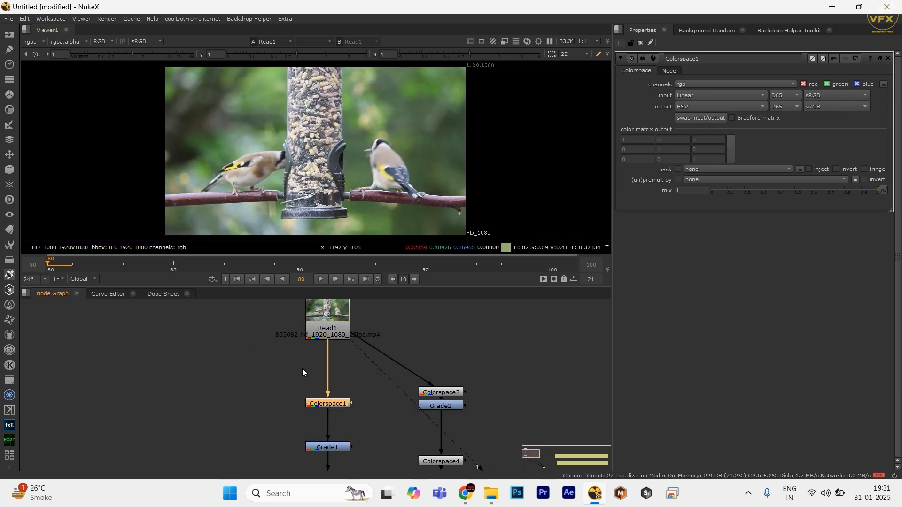
key(1)
drag(230, 174, 321, 195)
scroll(311, 325, down, 3)
scroll(322, 390, up, 4)
drag(249, 332, 385, 378)
scroll(216, 190, up, 2)
scroll(233, 190, up, 2)
scroll(333, 417, down, 3)
drag(333, 417, 287, 349)
scroll(237, 342, up, 2)
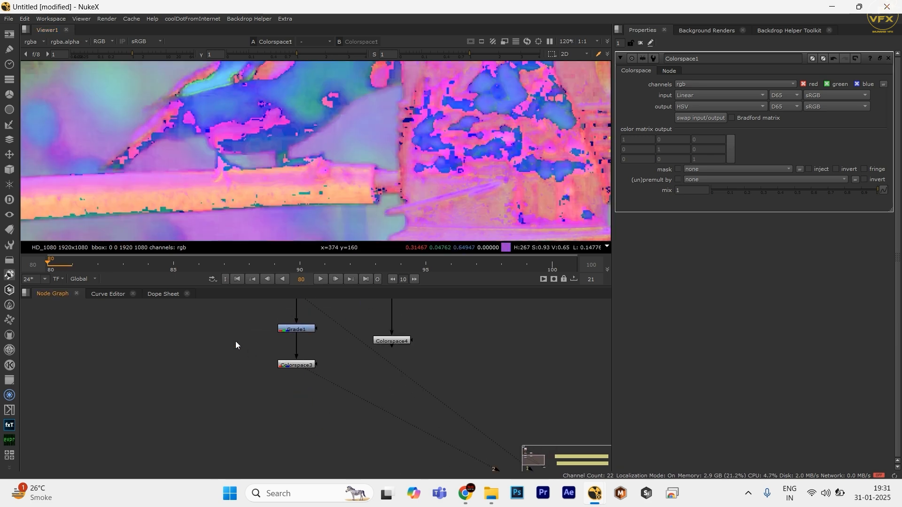
drag(224, 342, 352, 390)
scroll(327, 368, down, 2)
drag(327, 368, 311, 422)
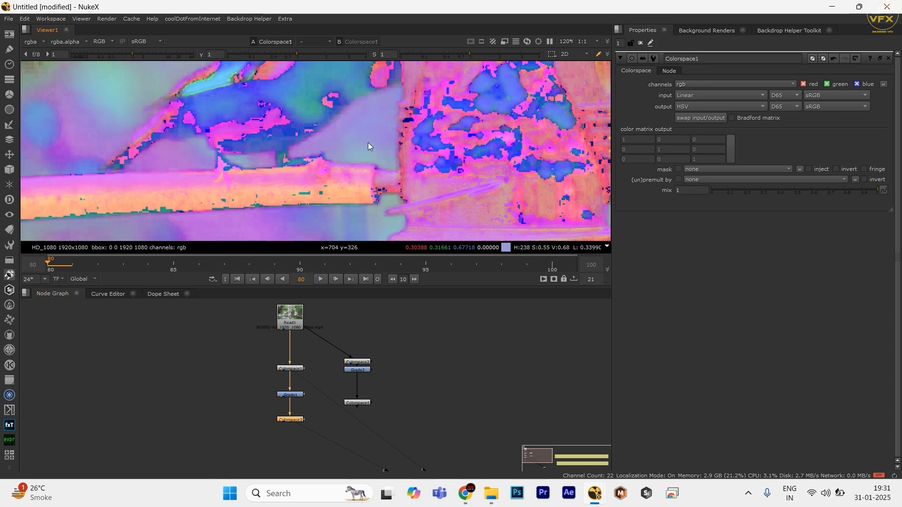
Step: Fit the image in the viewer and delete the second Colorspace–Grade–Colorspace branch beside the HSV chain
key(f)
drag(404, 341, 372, 398)
key(Delete)
Step: Compare the output of Colorspace3 at the end of the HSV chain with the output of Colorspace1
drag(331, 353, 258, 427)
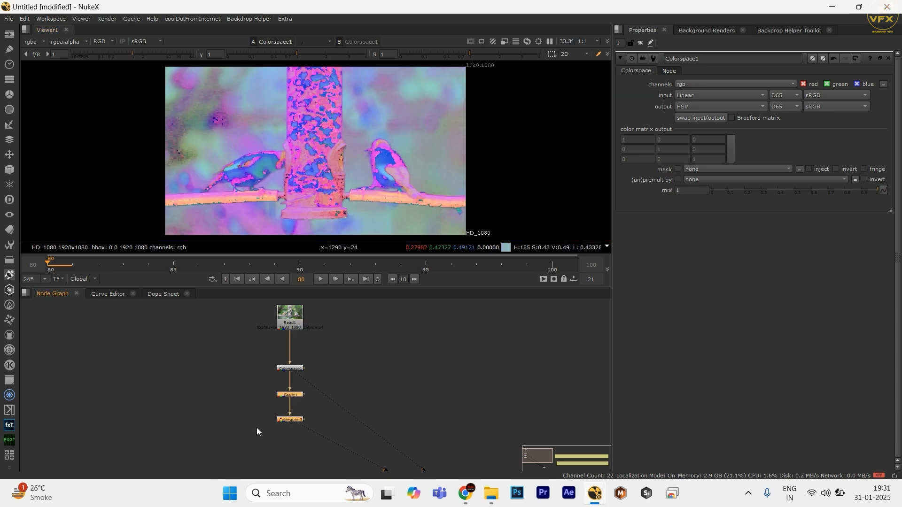
scroll(256, 427, up, 2)
key(2)
scroll(312, 444, down, 3)
drag(338, 368, 267, 393)
key(1)
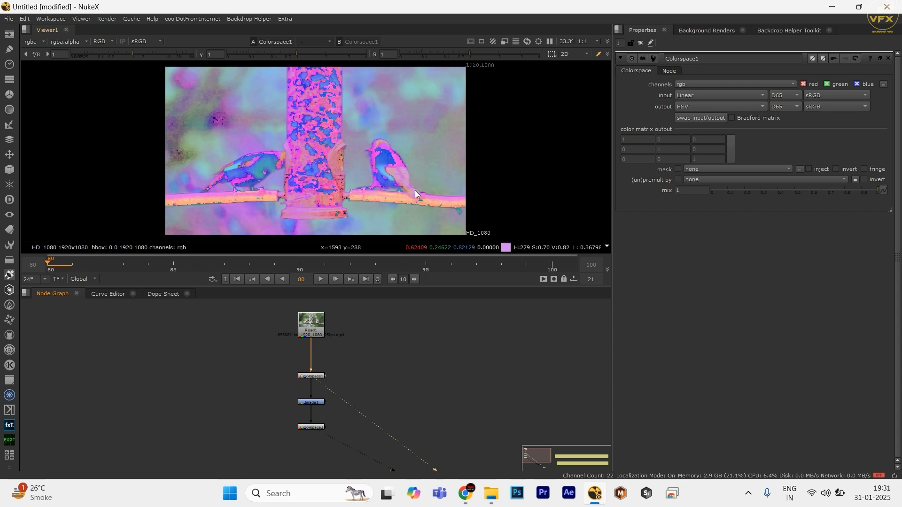
Step: Examine the Grade1 node between the two conversions and view the final Colorspace3 output
drag(361, 415, 207, 456)
key(Tab)
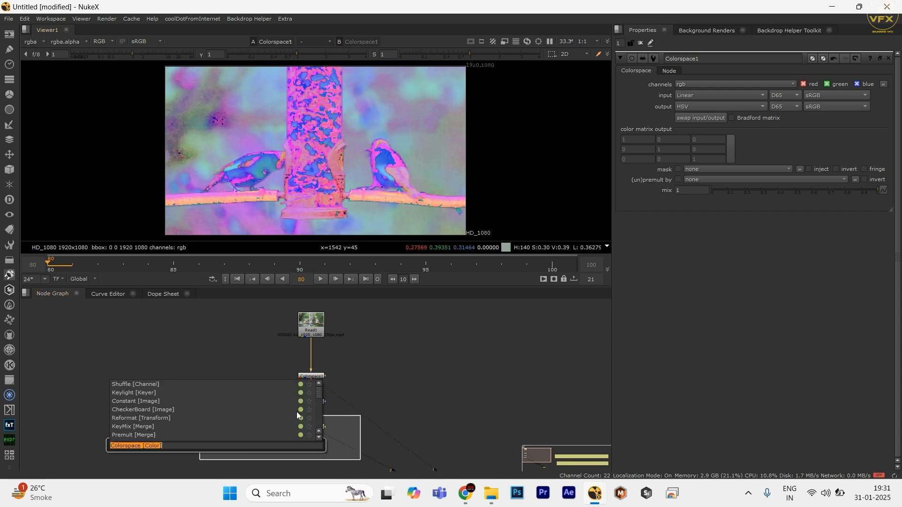
click(371, 383)
click(371, 383)
drag(372, 389, 291, 416)
scroll(292, 417, up, 2)
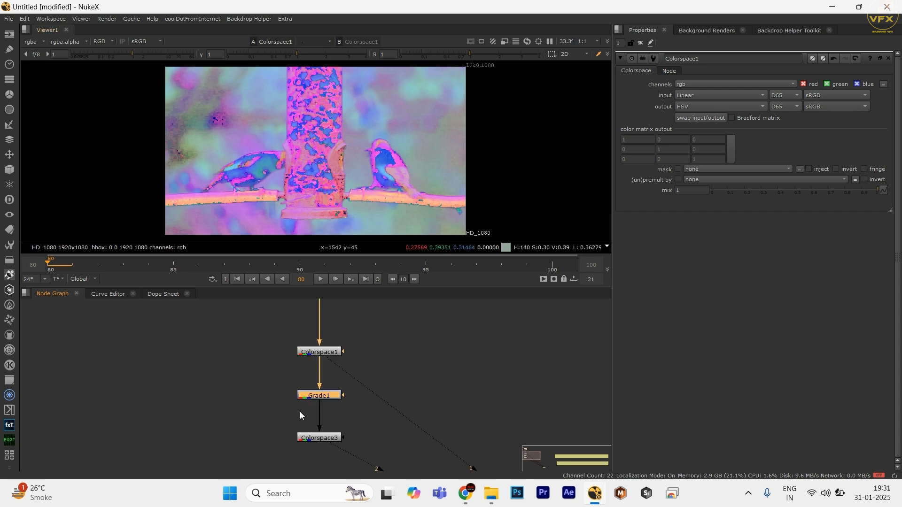
drag(247, 372, 390, 418)
drag(420, 370, 341, 411)
scroll(275, 414, down, 2)
drag(292, 357, 407, 440)
drag(388, 412, 272, 460)
key(2)
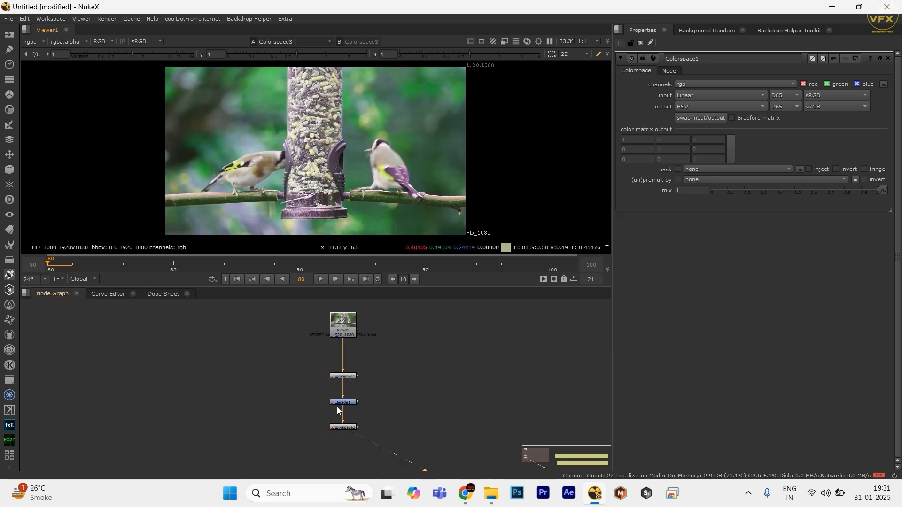
drag(285, 414, 391, 447)
drag(228, 138, 390, 186)
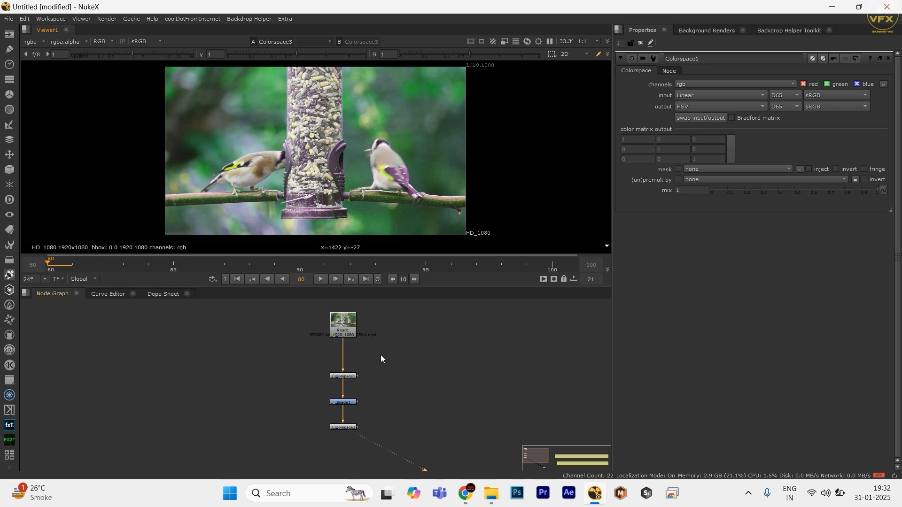
Step: Delete the Grade1 and Colorspace3 nodes, keeping Colorspace1 below Read1
drag(379, 356, 272, 388)
scroll(379, 387, up, 2)
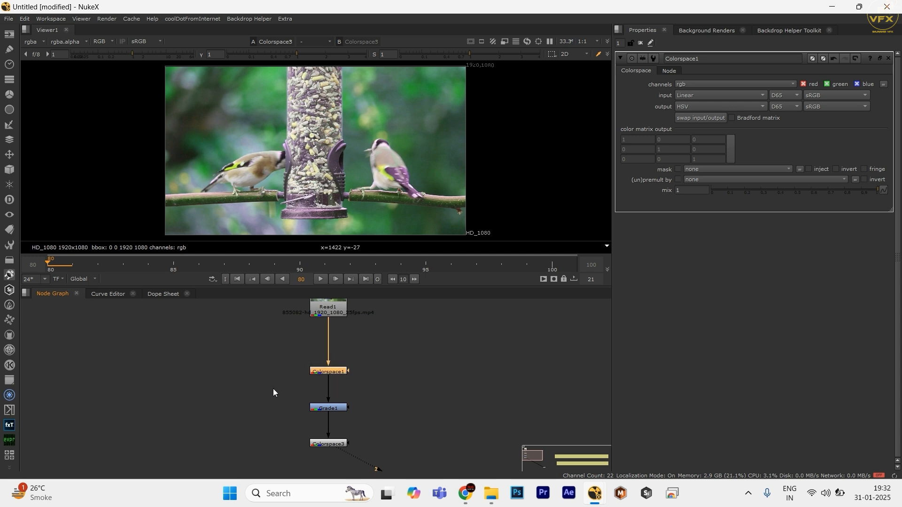
drag(385, 395, 263, 455)
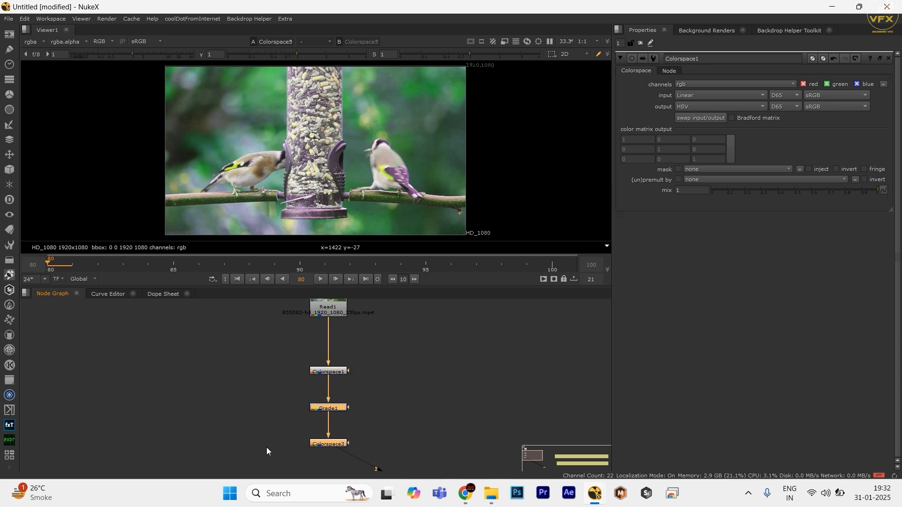
key(Delete)
drag(334, 371, 334, 391)
Step: Add an unconnected Copy node beside Colorspace1 and view the Colorspace1 output
drag(275, 412, 369, 378)
drag(370, 394, 316, 414)
click(398, 394)
key(k)
scroll(414, 396, up, 1)
drag(413, 396, 322, 388)
scroll(382, 406, down, 1)
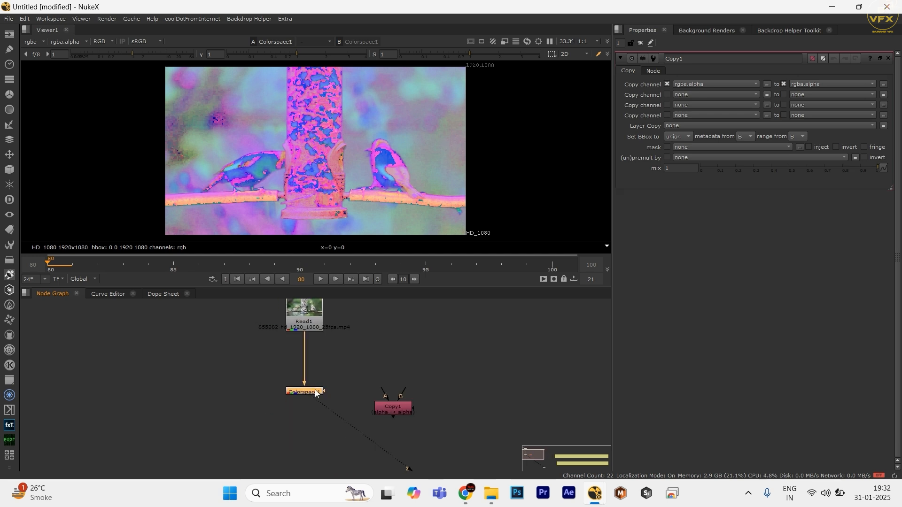
drag(234, 123, 410, 194)
drag(235, 106, 399, 188)
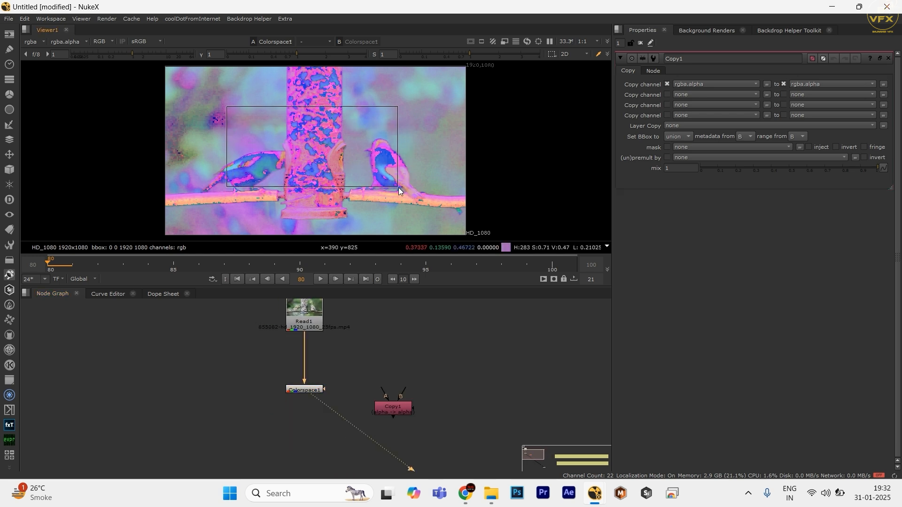
drag(157, 121, 359, 177)
Step: Add a Shuffle node after Colorspace1
click(305, 389)
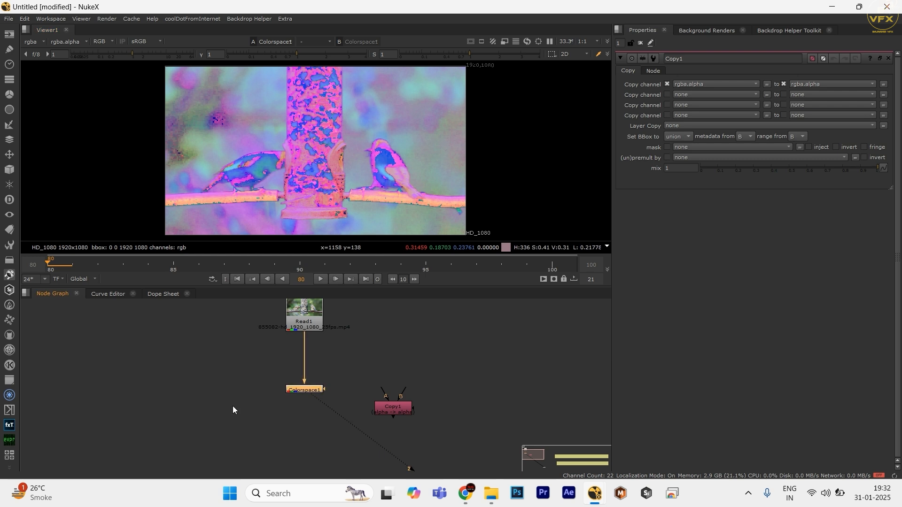
key(Tab)
text(d)
key(ctrl+a)
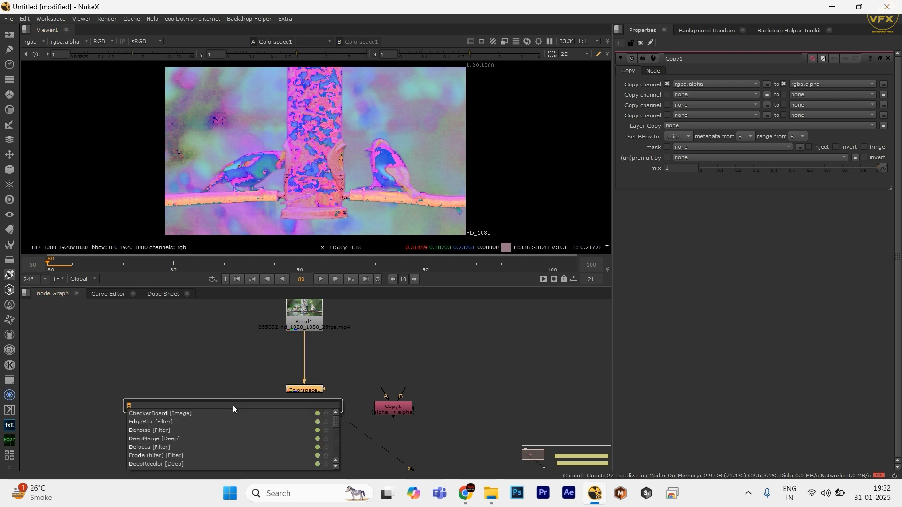
text(shuffle)
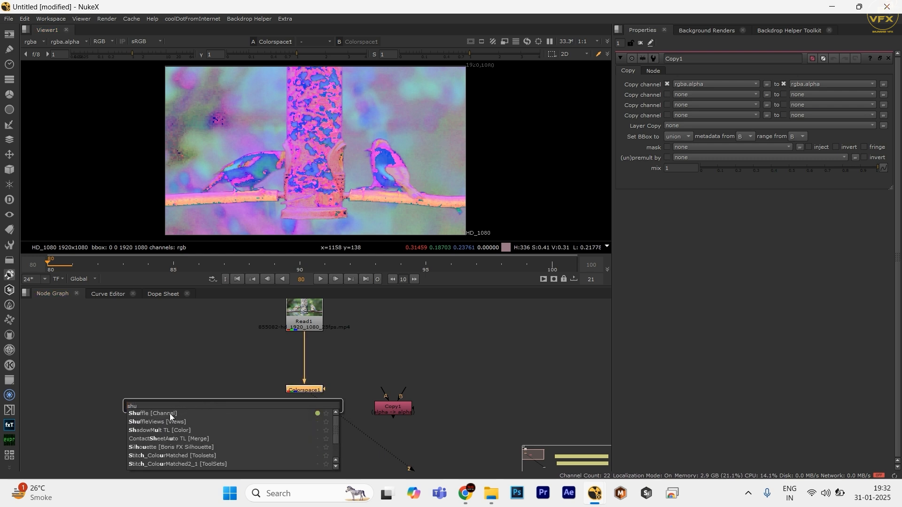
key(Return)
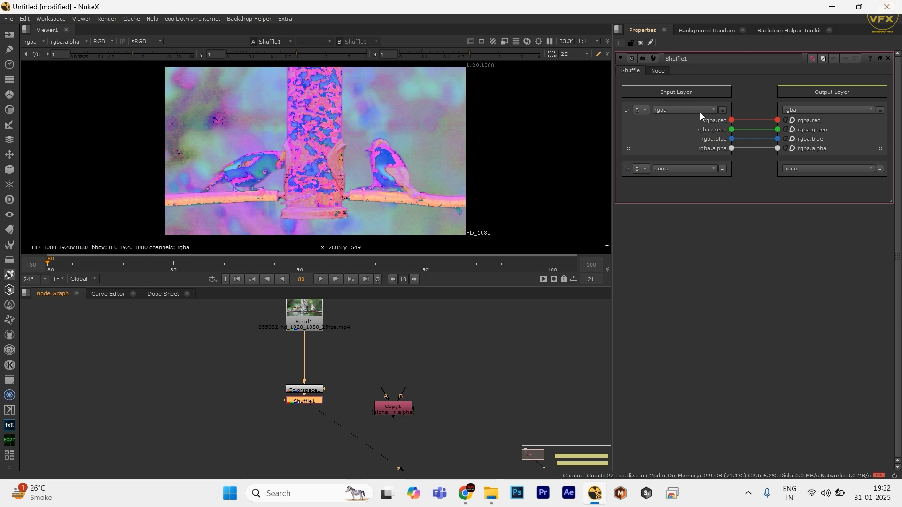
Step: Create a new output layer named P_pass with rgba channels on the Shuffle node
click(799, 108)
click(816, 292)
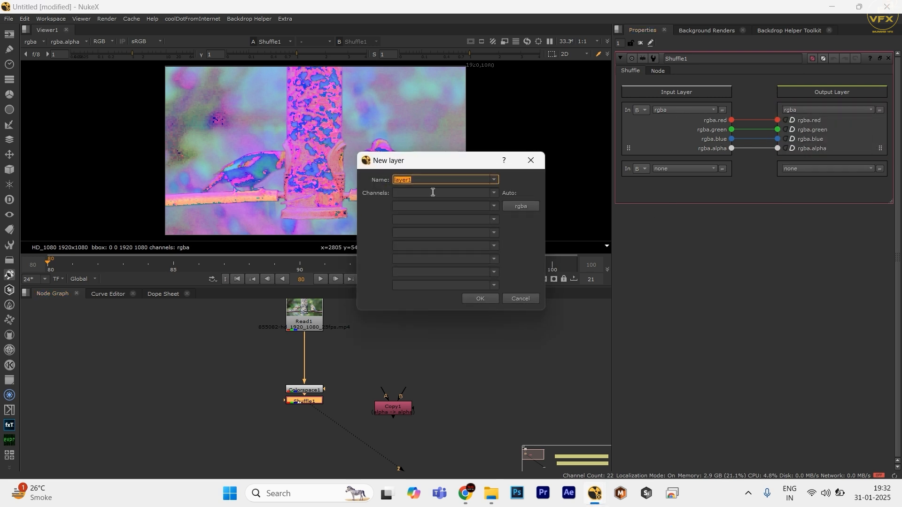
text(P_pass)
click(513, 207)
click(492, 295)
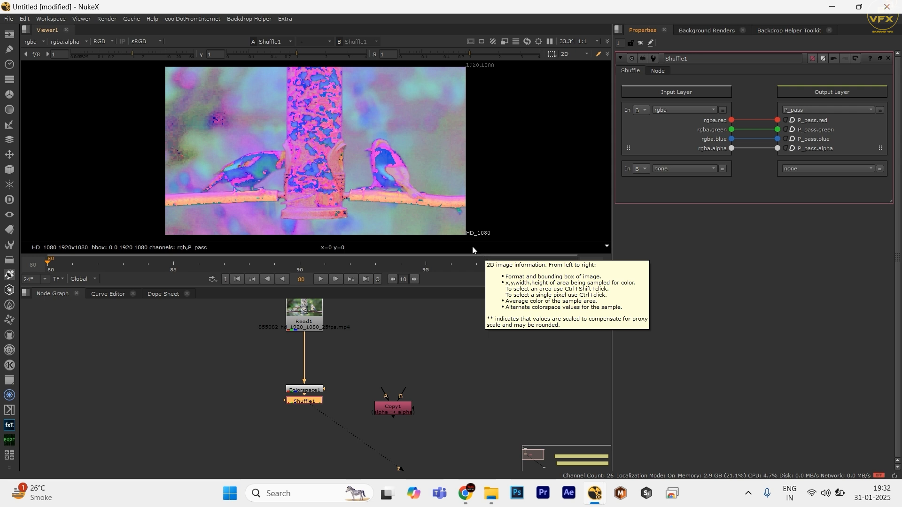
Step: Connect the Copy node's A input to Shuffle1 and its B input to Read1, and line it up beside Shuffle1
drag(390, 409, 464, 372)
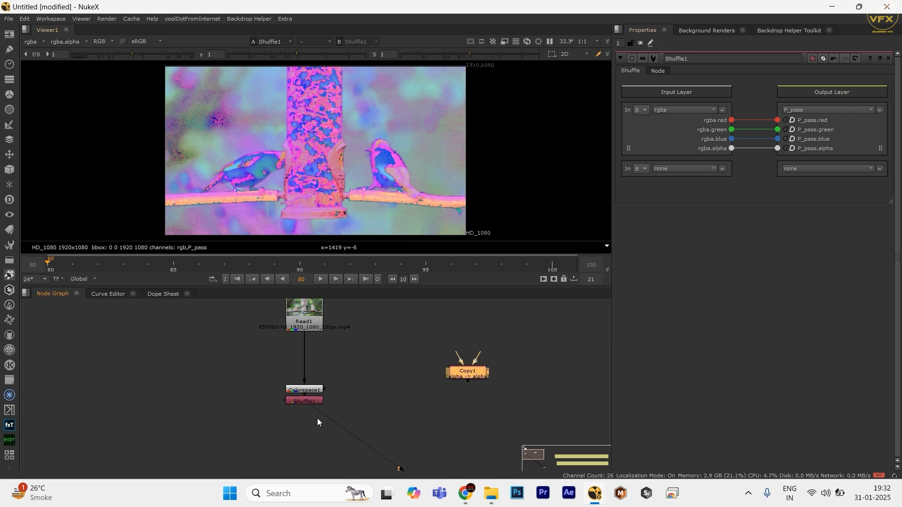
drag(306, 401, 306, 414)
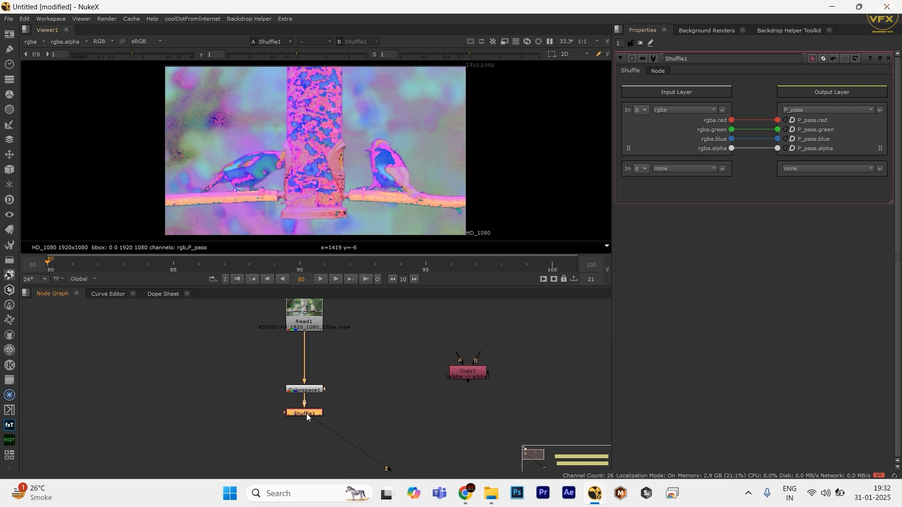
drag(471, 372, 307, 410)
drag(464, 399, 464, 410)
drag(301, 306, 307, 314)
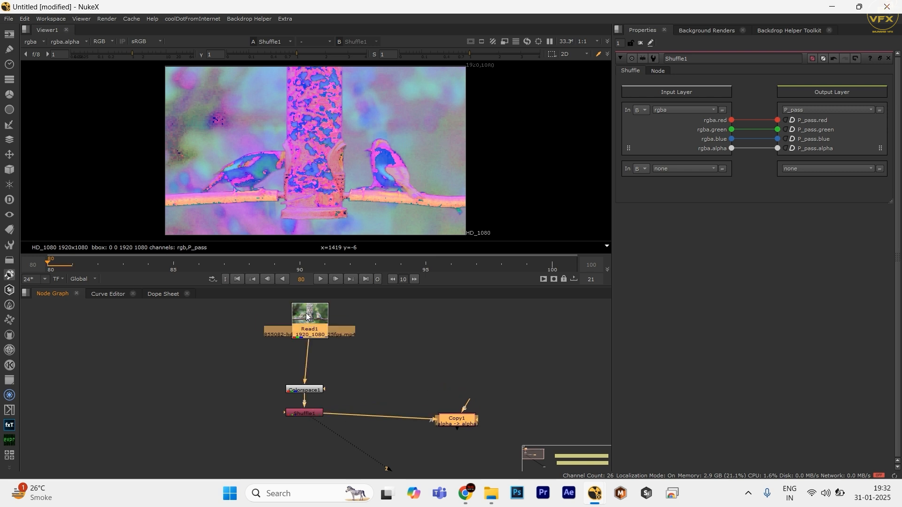
key(y)
click(422, 356)
drag(461, 421, 455, 413)
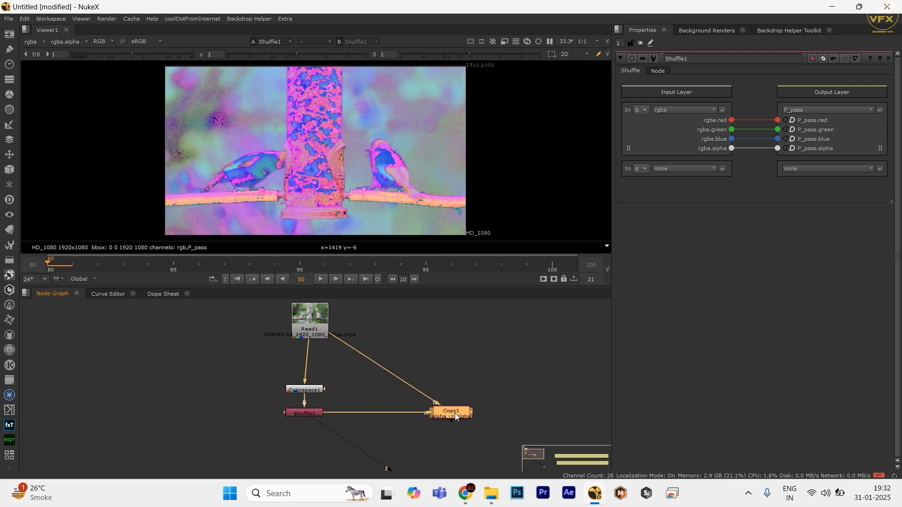
Step: View the Copy node, set its first channel copy to none on both sides, and set its layer copy to P_pass
key(1)
double_click(455, 414)
click(712, 85)
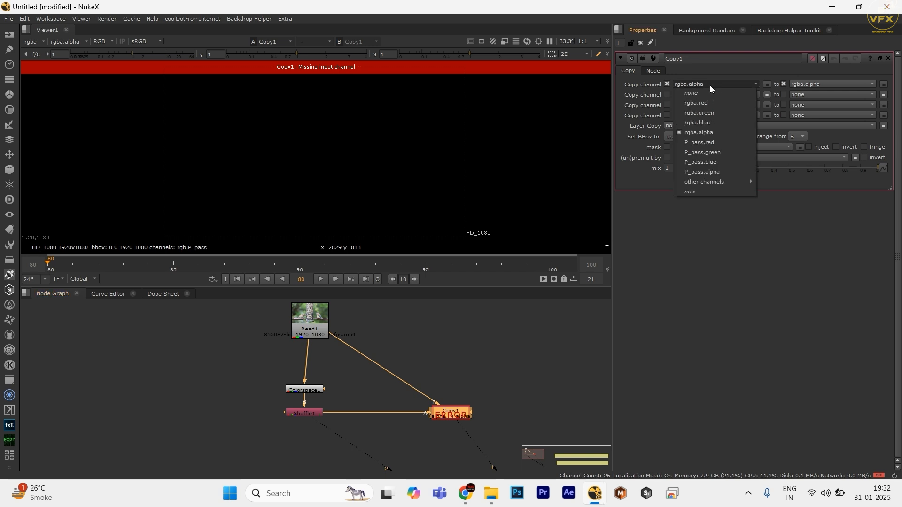
click(709, 86)
click(709, 87)
click(703, 93)
click(807, 86)
click(794, 95)
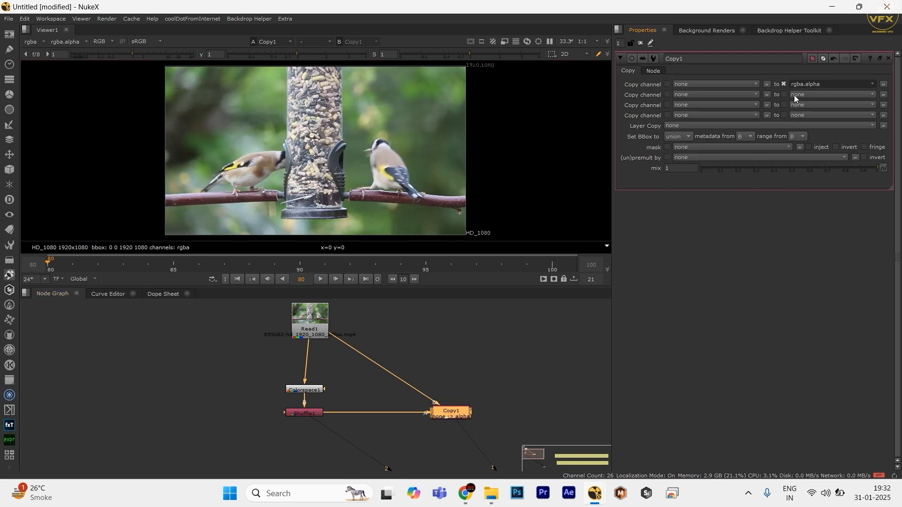
click(714, 126)
click(686, 184)
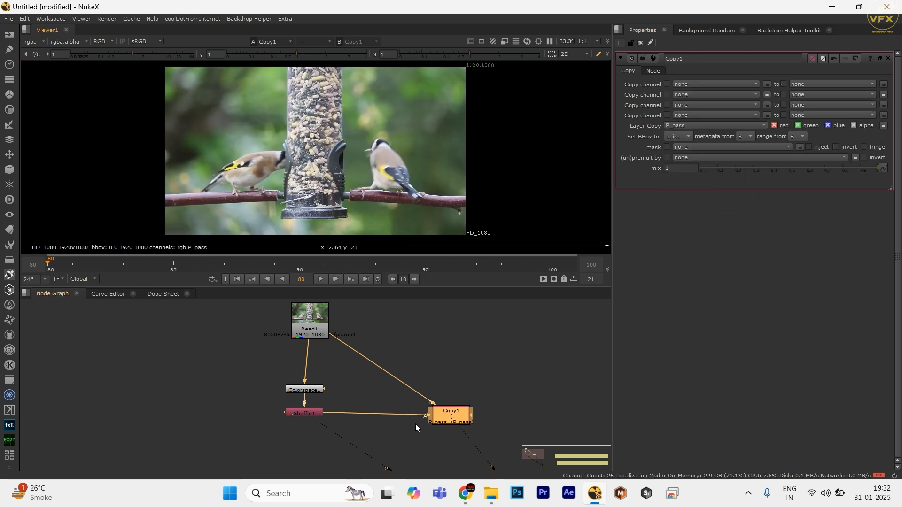
drag(447, 415, 437, 413)
scroll(312, 335, down, 2)
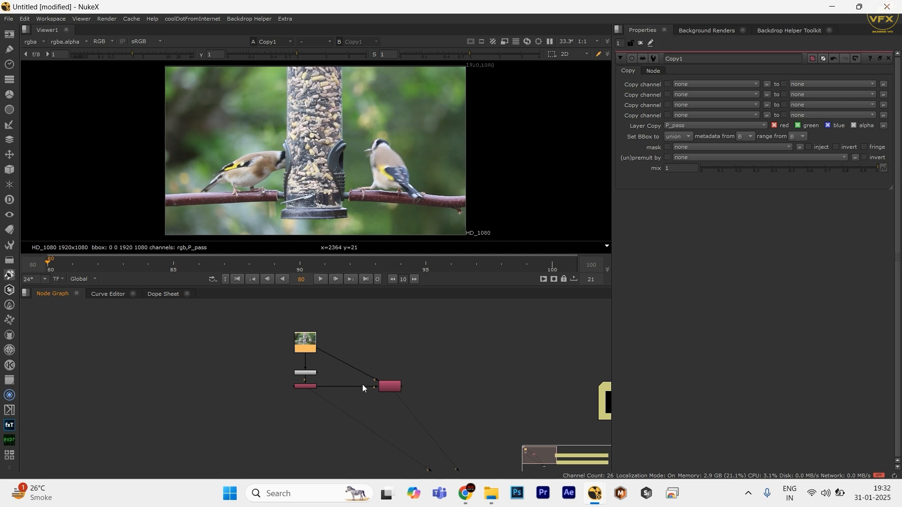
scroll(363, 384, up, 2)
drag(474, 352, 365, 413)
key(q)
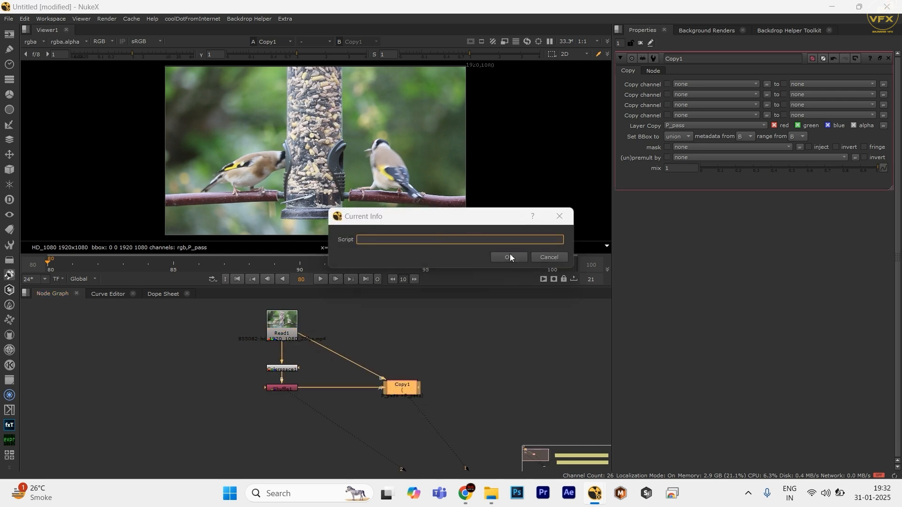
click(509, 256)
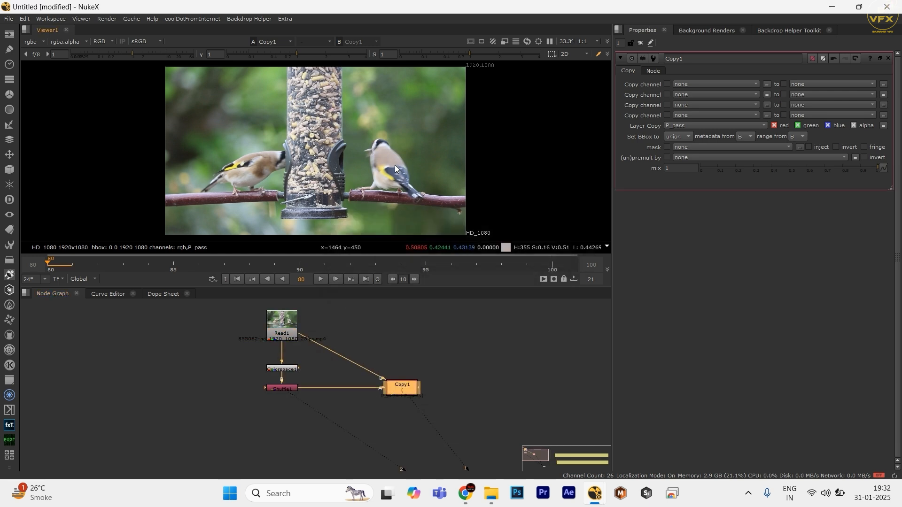
drag(207, 134, 468, 191)
drag(484, 358, 354, 442)
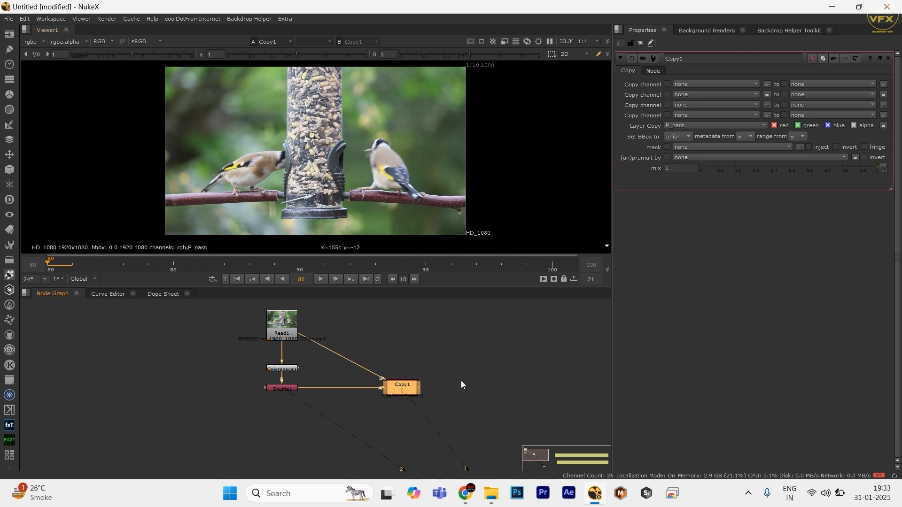
drag(463, 369, 364, 428)
drag(179, 163, 430, 205)
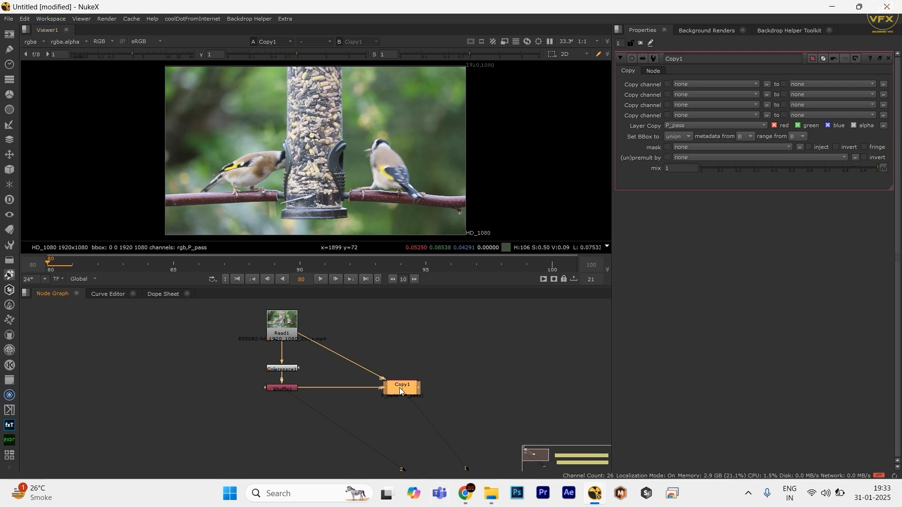
drag(399, 204, 468, 205)
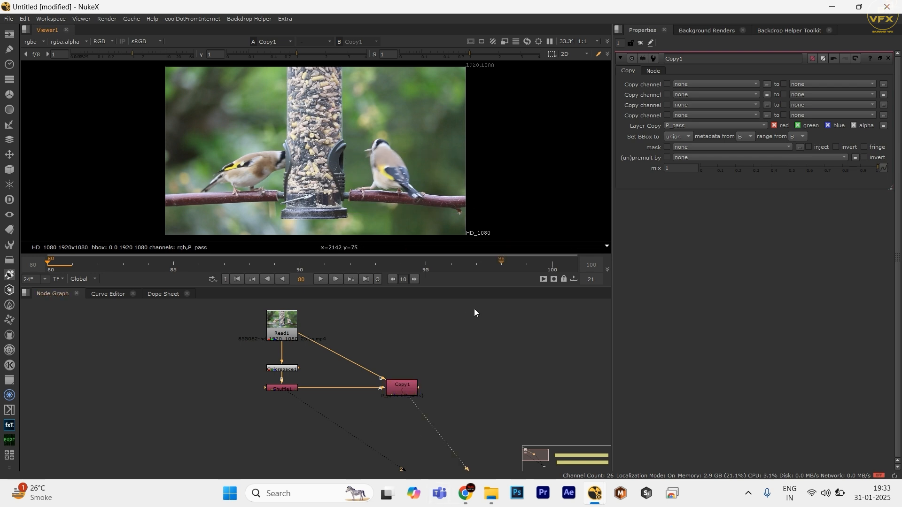
Step: View the P_pass layer in the Copy node's output and switch the viewer back to rgba
click(31, 41)
click(40, 86)
drag(180, 100, 393, 162)
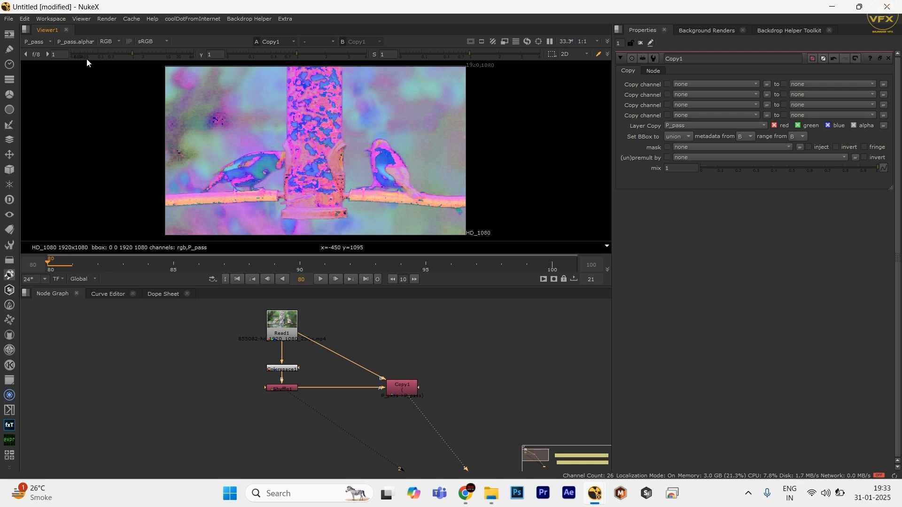
click(38, 41)
click(44, 59)
drag(188, 84, 421, 148)
drag(455, 362, 362, 433)
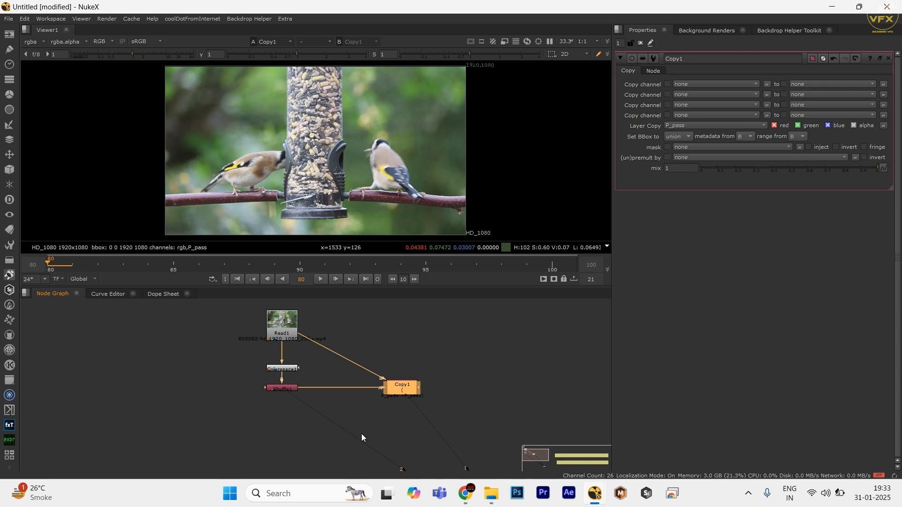
click(362, 434)
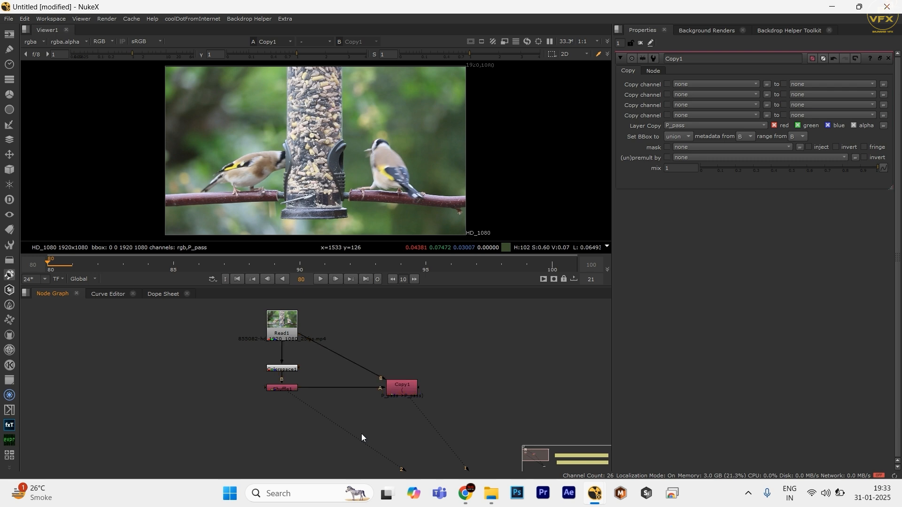
click(35, 41)
drag(282, 88, 483, 170)
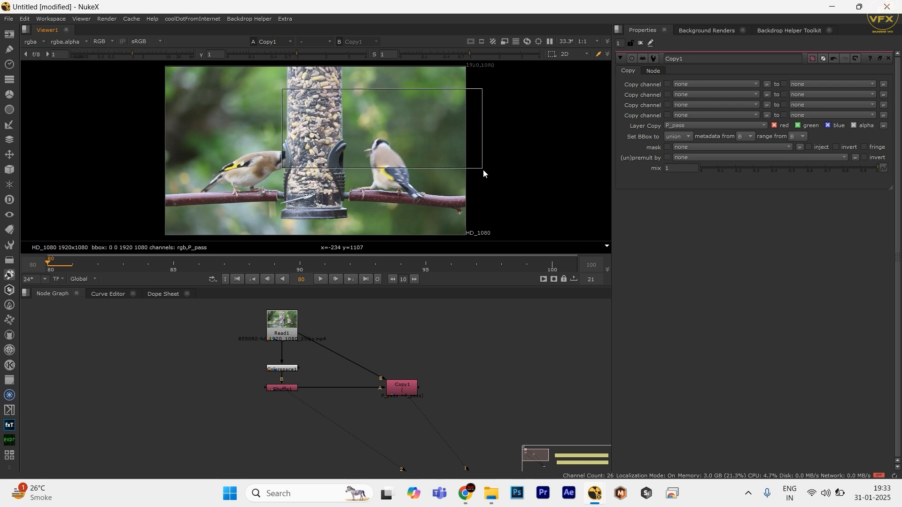
Step: Add a Relight_bb NKPD node below the Copy1 node
click(280, 390)
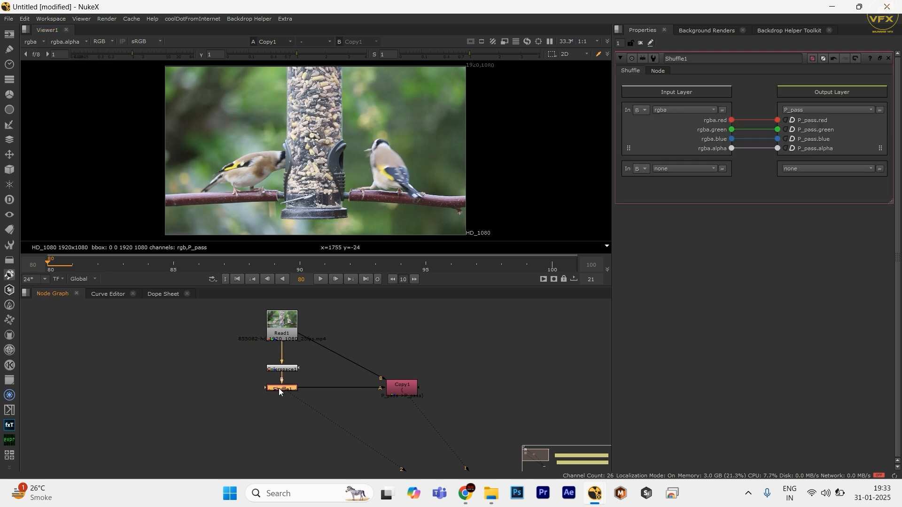
click(391, 424)
key(Tab)
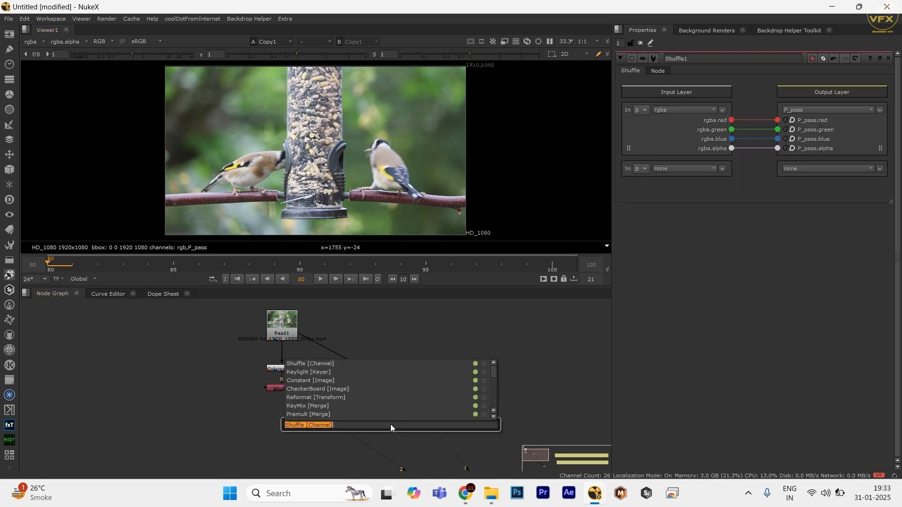
text(relight)
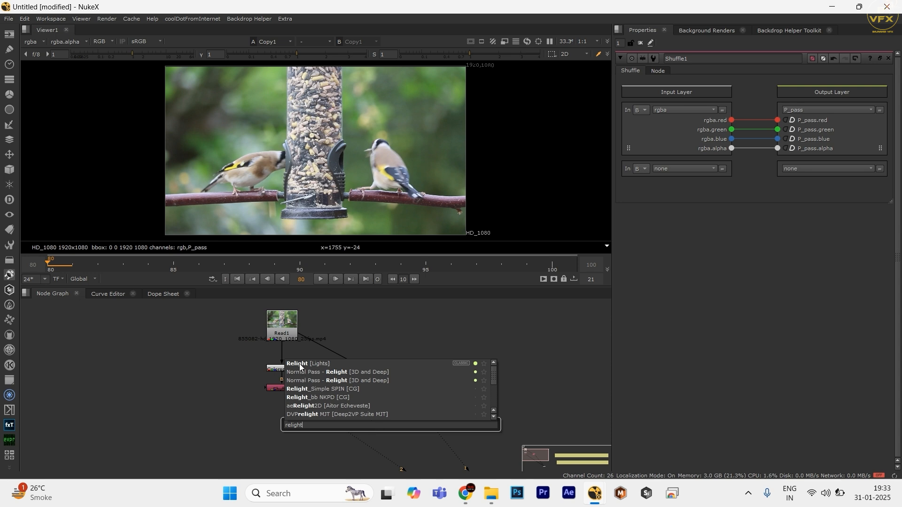
click(301, 398)
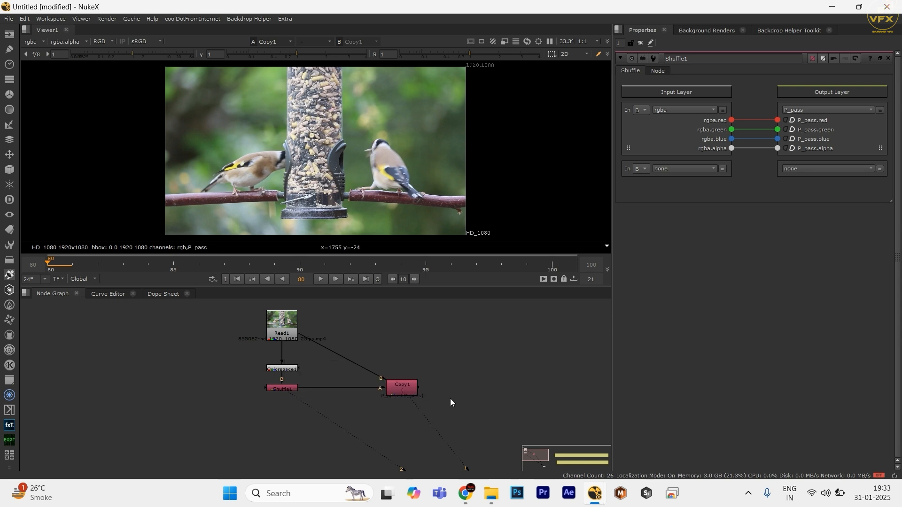
Step: Connect the Relight_BB node's Normals input to Copy1 and view its output
scroll(388, 432, up, 3)
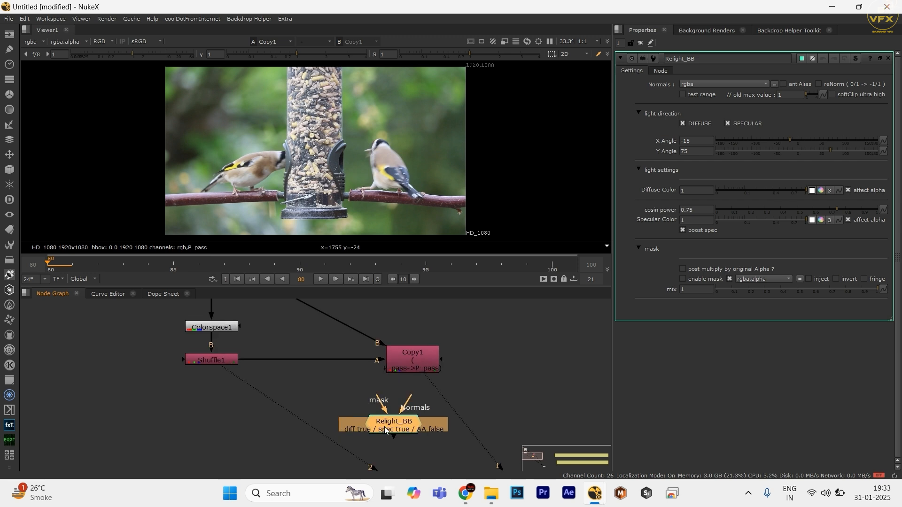
scroll(389, 431, down, 2)
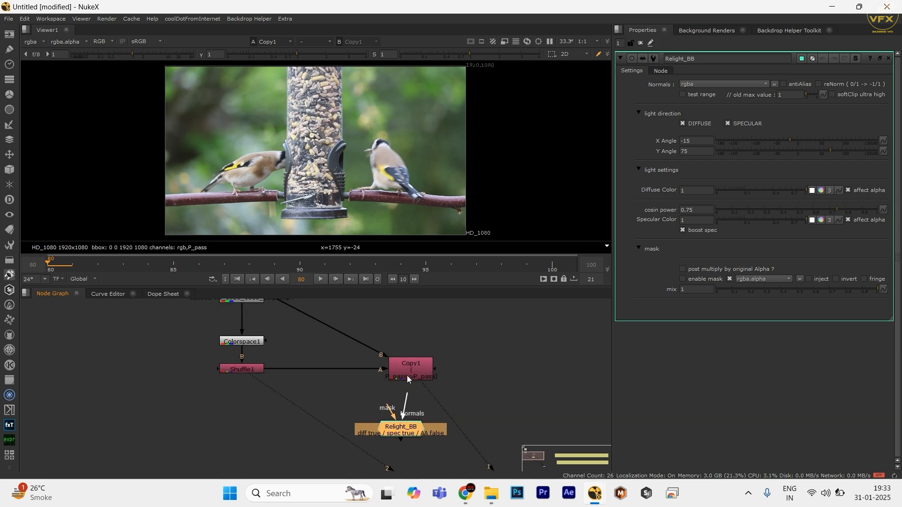
drag(407, 378, 419, 434)
key(1)
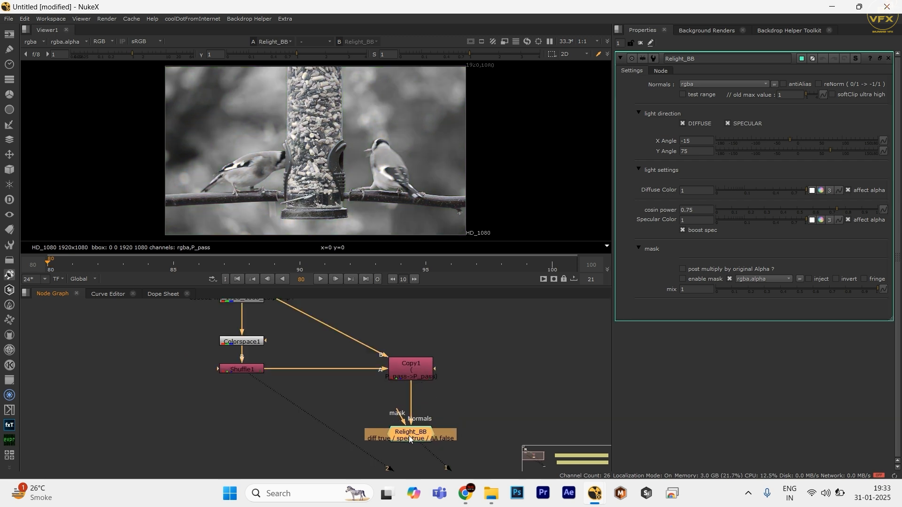
click(718, 83)
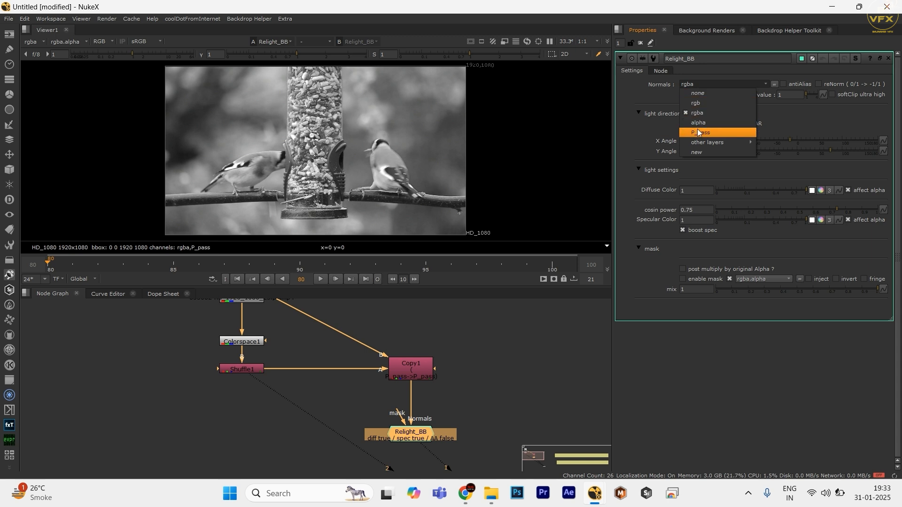
Step: Rename the Shuffle1 output layer P_pass as normal_pass and fill its channels automatically with rgba
click(260, 369)
double_click(260, 369)
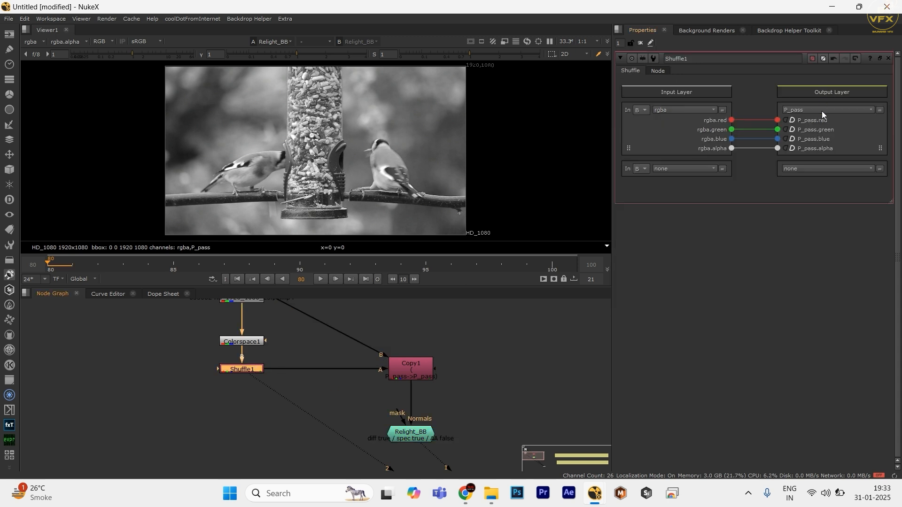
click(822, 111)
click(800, 306)
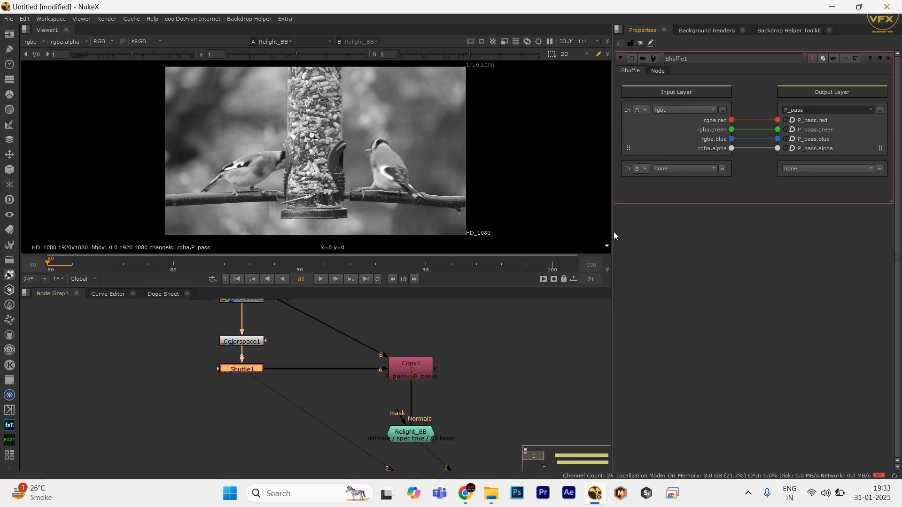
click(394, 181)
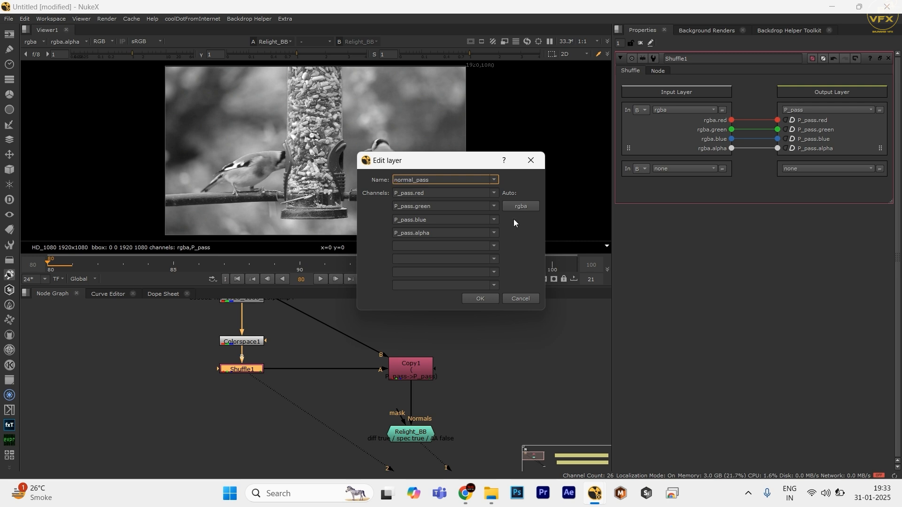
click(507, 207)
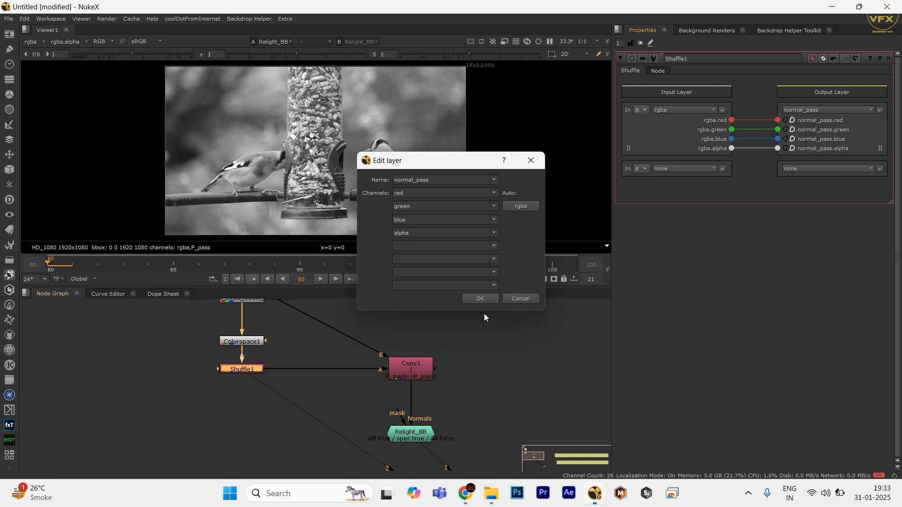
click(481, 299)
Step: Set the Copy1 node's layer copy to normal_pass
click(421, 371)
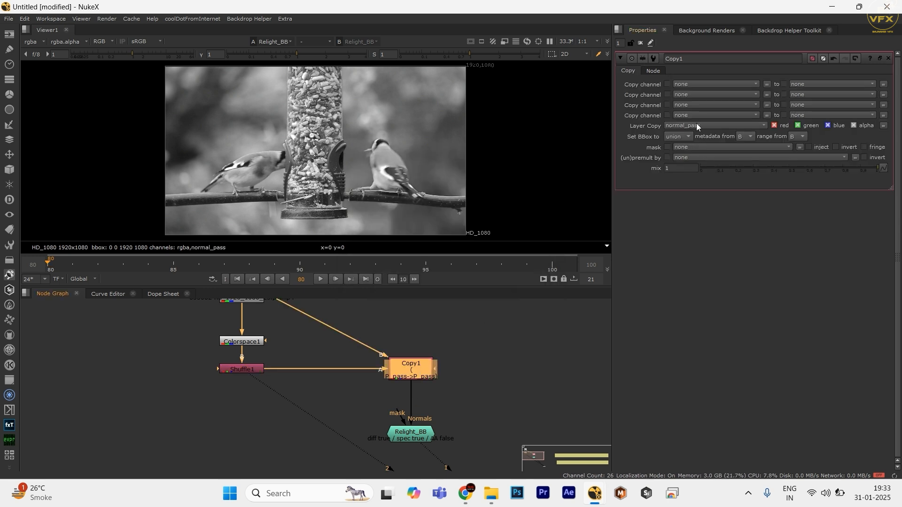
click(697, 124)
click(697, 184)
Step: Set the Relight_BB node's normals source to normal_pass
click(422, 440)
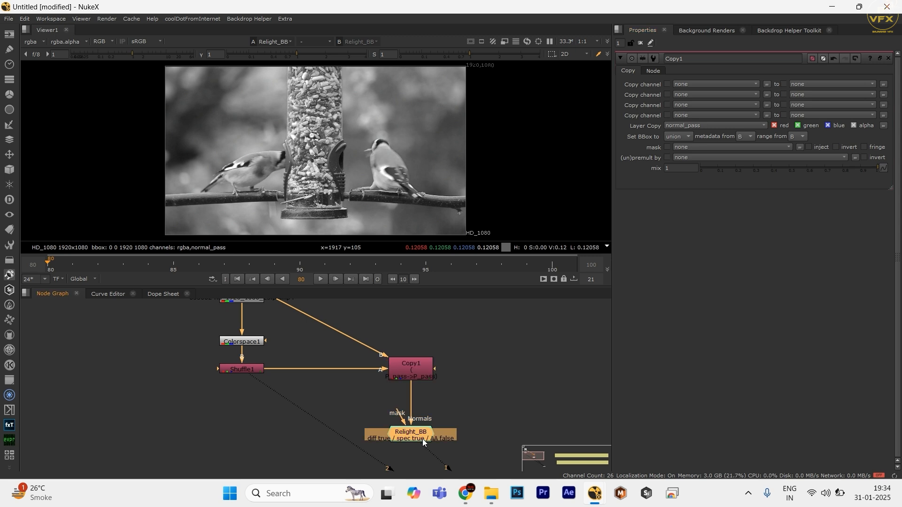
double_click(421, 438)
click(701, 84)
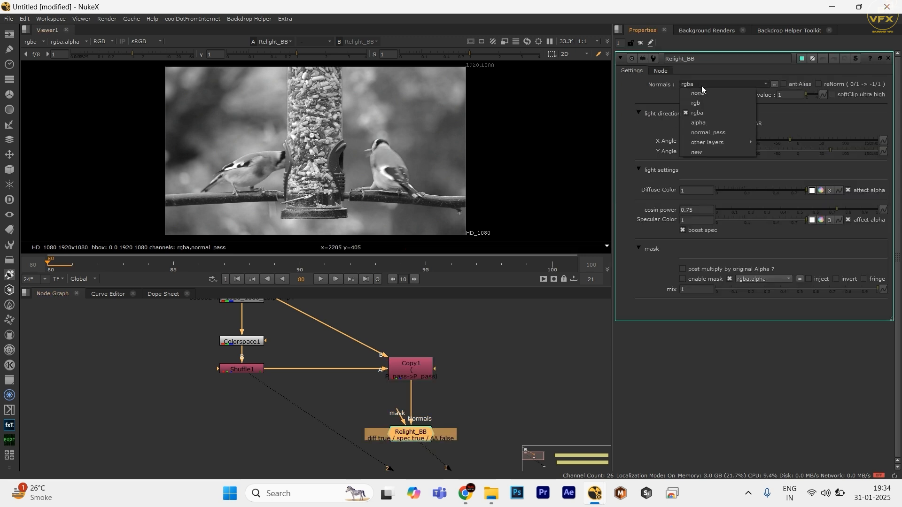
click(707, 132)
Step: Inspect the alpha channel of the Relight_BB output in the viewer and return to the full-channel display
drag(309, 141, 374, 165)
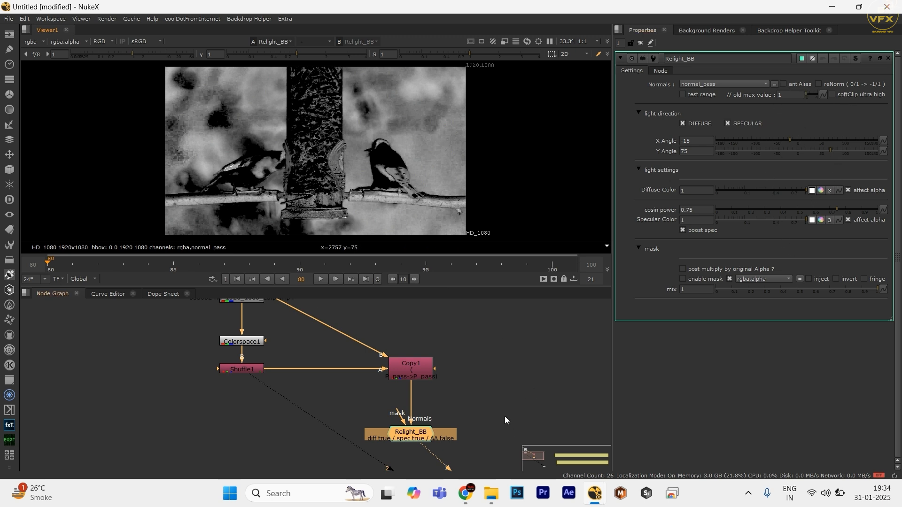
drag(384, 386, 384, 374)
click(384, 374)
key(a)
drag(343, 148, 458, 170)
key(a)
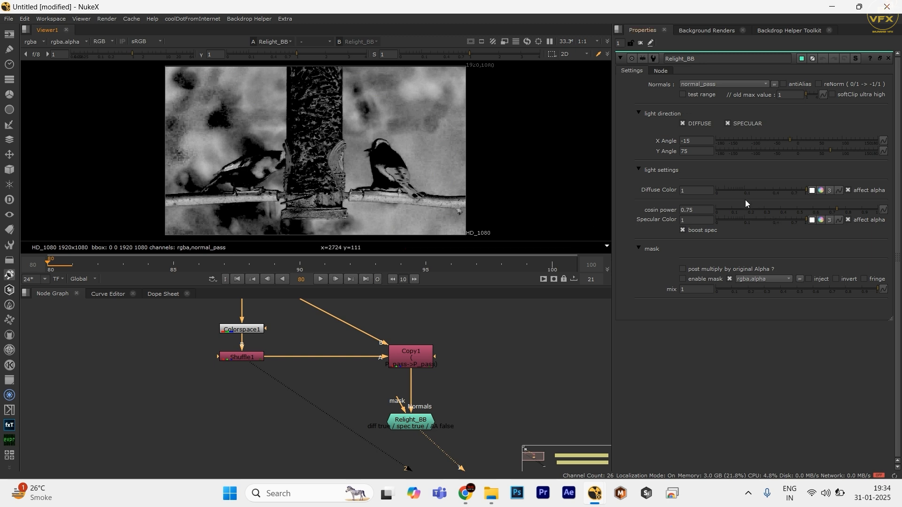
Step: Set Relight_BB's diffuse color to 0.74 and specular color to 0.61, leaving Copy1 at its original place in the graph
click(791, 190)
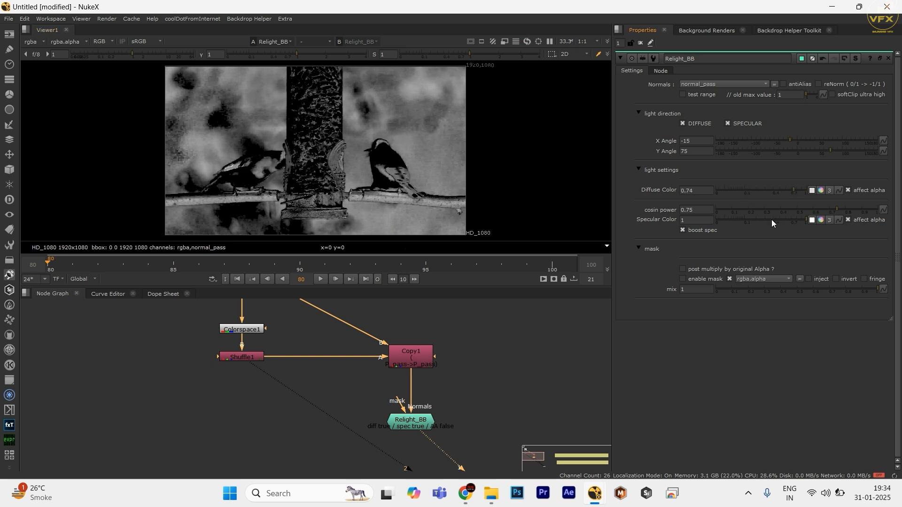
click(784, 222)
drag(428, 351, 353, 397)
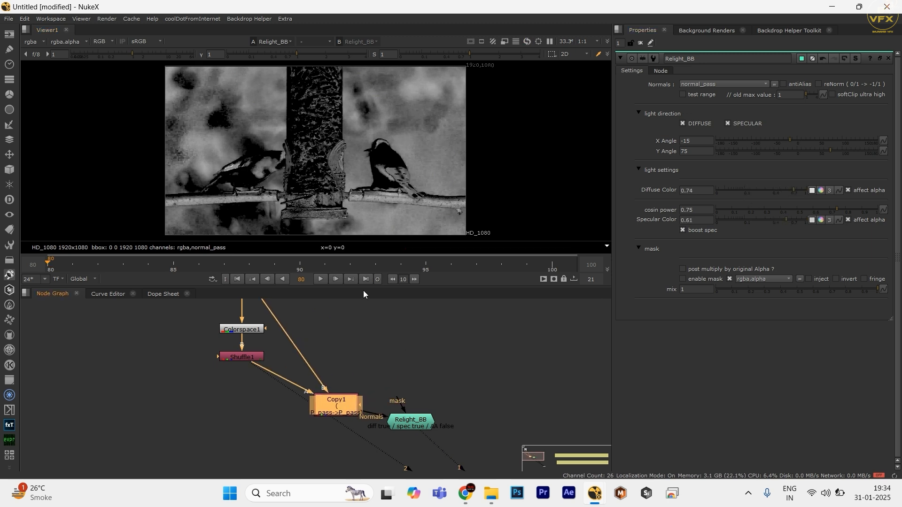
key(ctrl+z)
Step: View the normal_pass layer of the Relight_BB output and switch the viewer back to rgba
click(40, 42)
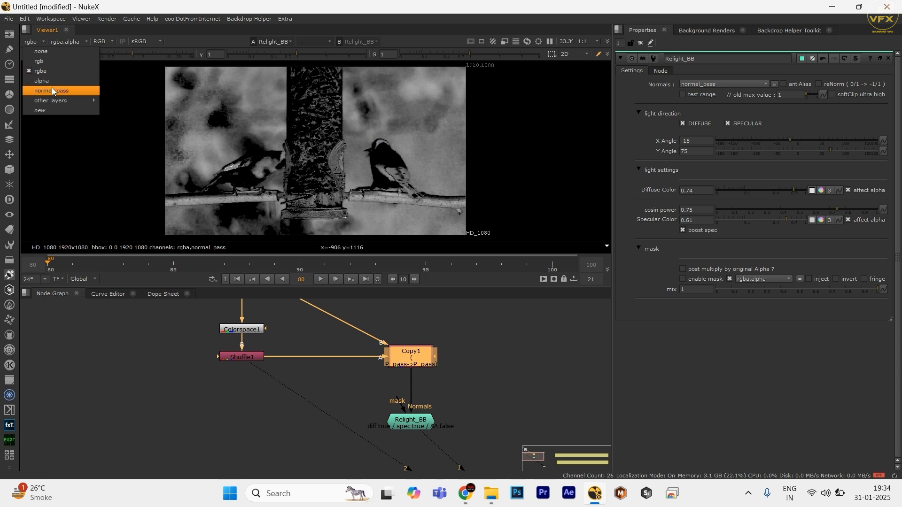
click(50, 90)
click(56, 43)
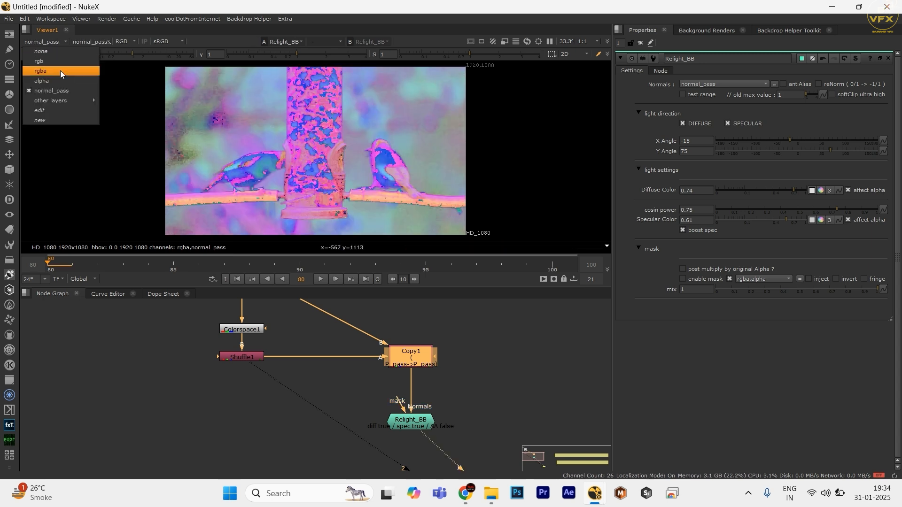
click(41, 53)
Step: Try rgba as Relight_BB's normals source for comparison, and set it back to normal_pass
click(430, 419)
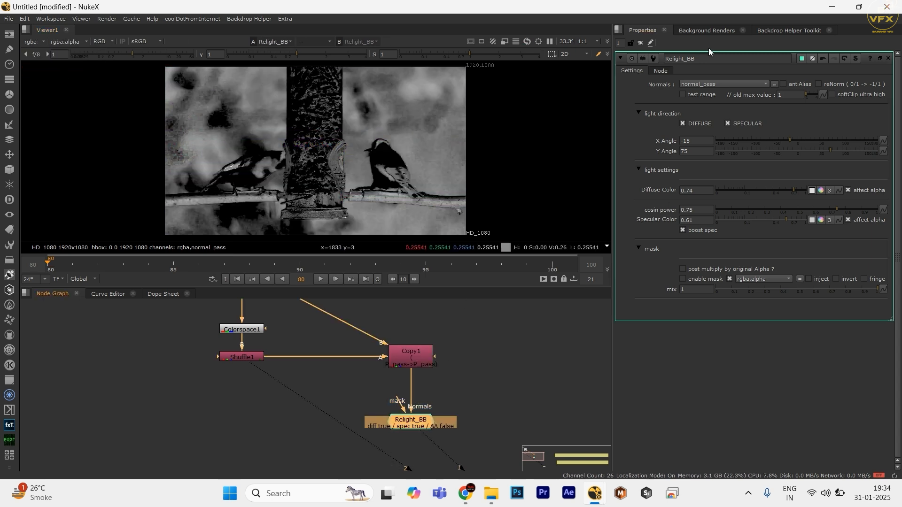
click(714, 84)
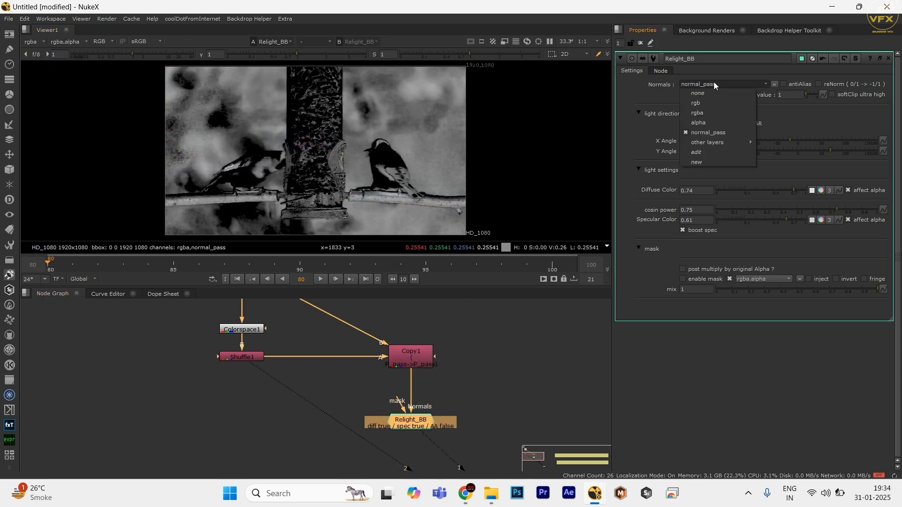
click(712, 112)
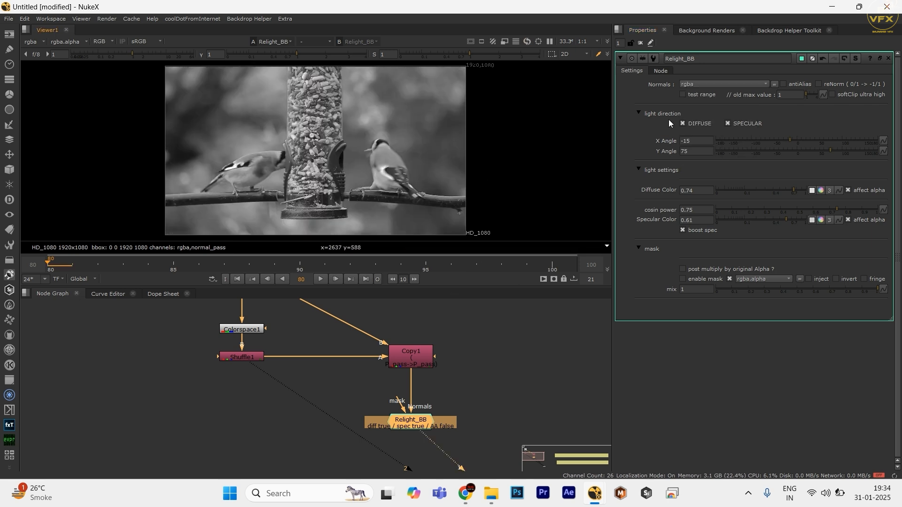
click(713, 84)
click(708, 132)
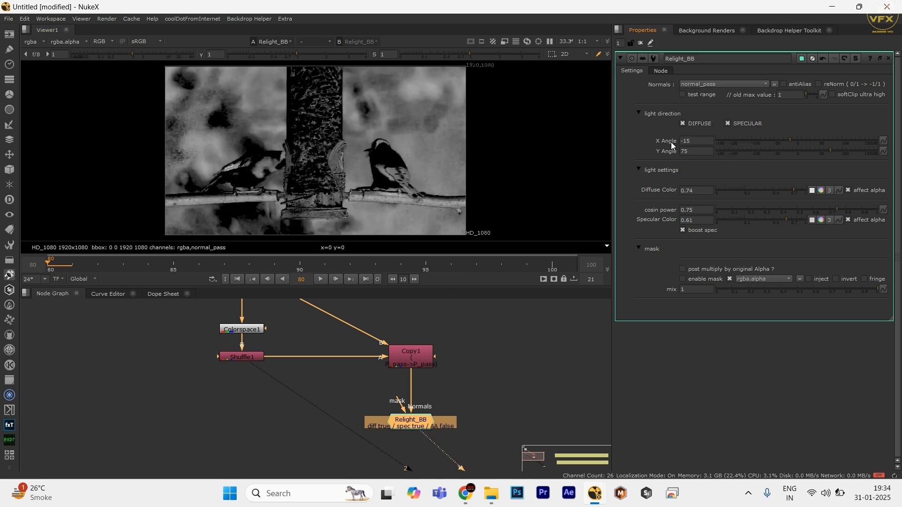
Step: Delete the Relight_BB node from below Copy1
click(338, 465)
click(426, 424)
scroll(455, 400, down, 2)
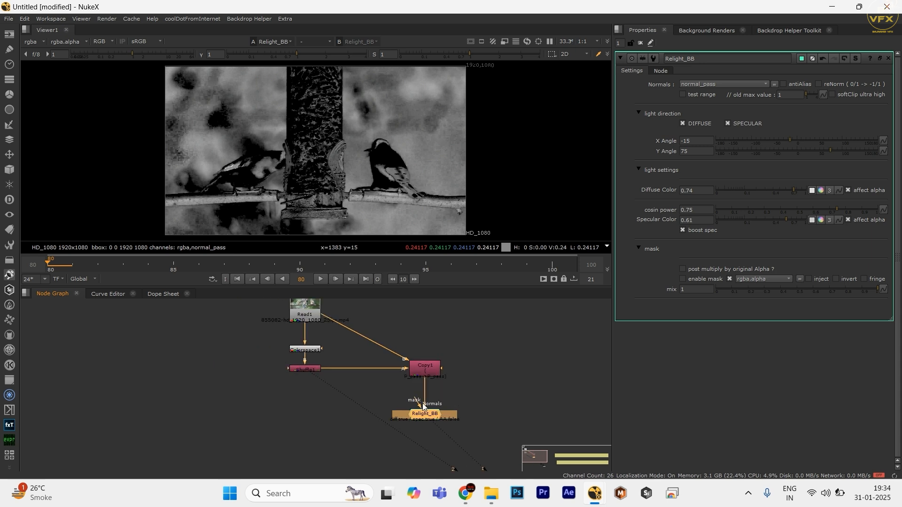
scroll(442, 406, up, 1)
click(436, 410)
click(397, 427)
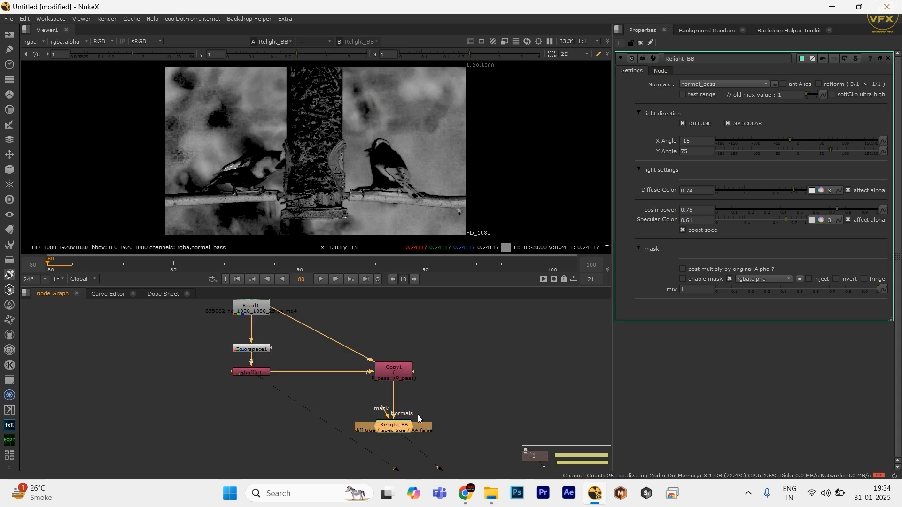
key(Delete)
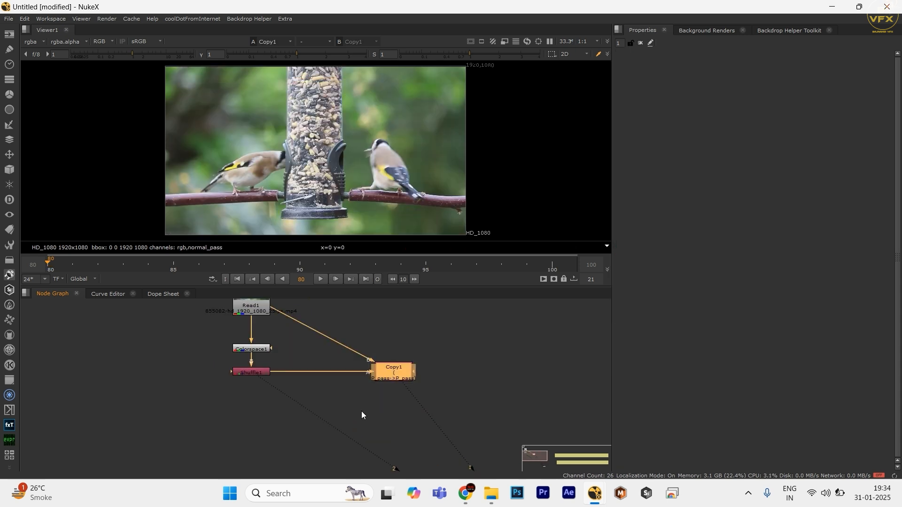
Step: Add a ReLight node from the Lights category below Copy1 and connect its color input to Copy1
key(Tab)
text(relight)
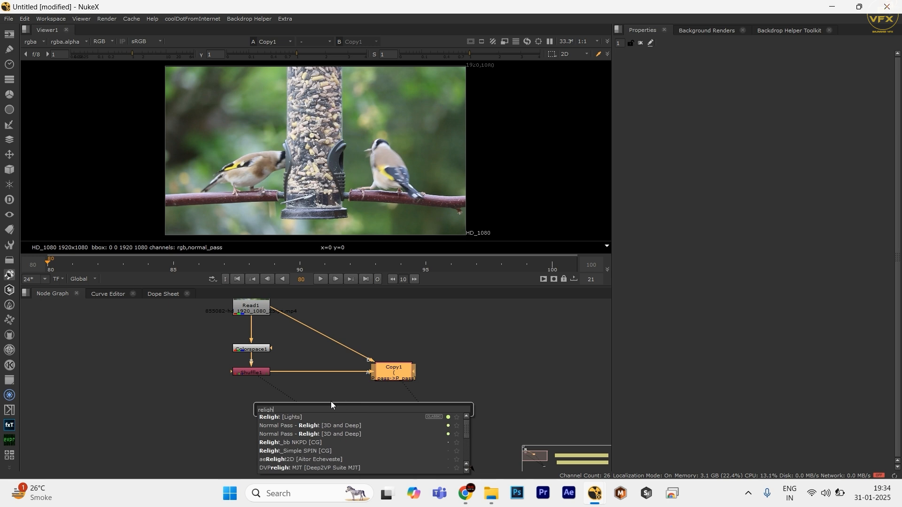
click(300, 417)
drag(403, 390, 333, 400)
key(1)
Step: Delete the ReLight node attached to Copy1
drag(475, 338, 323, 332)
scroll(448, 361, down, 5)
scroll(460, 351, up, 6)
drag(411, 346, 216, 444)
scroll(383, 324, down, 1)
drag(383, 324, 369, 402)
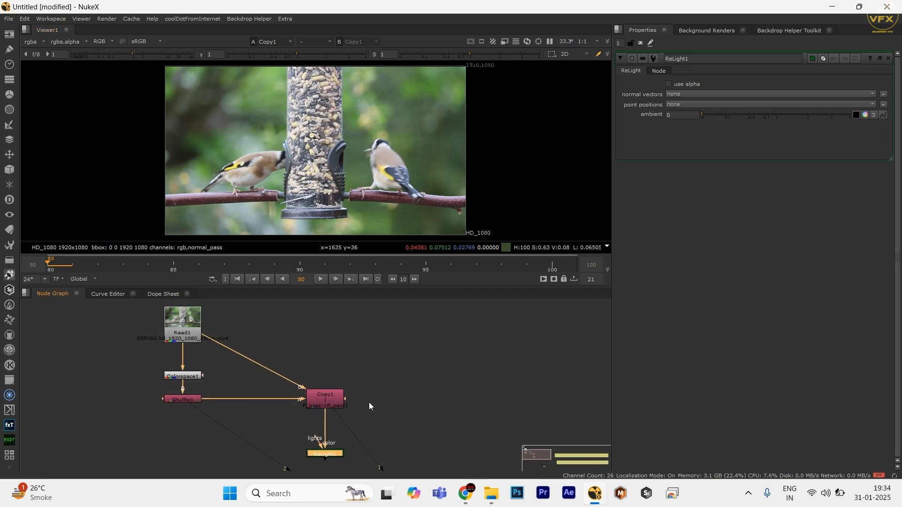
key(Delete)
Step: Delete the Copy1 and Shuffle1 nodes, keeping only Read1 and Colorspace1
drag(376, 360, 160, 448)
scroll(277, 382, up, 2)
drag(261, 377, 446, 437)
key(Delete)
scroll(210, 413, down, 1)
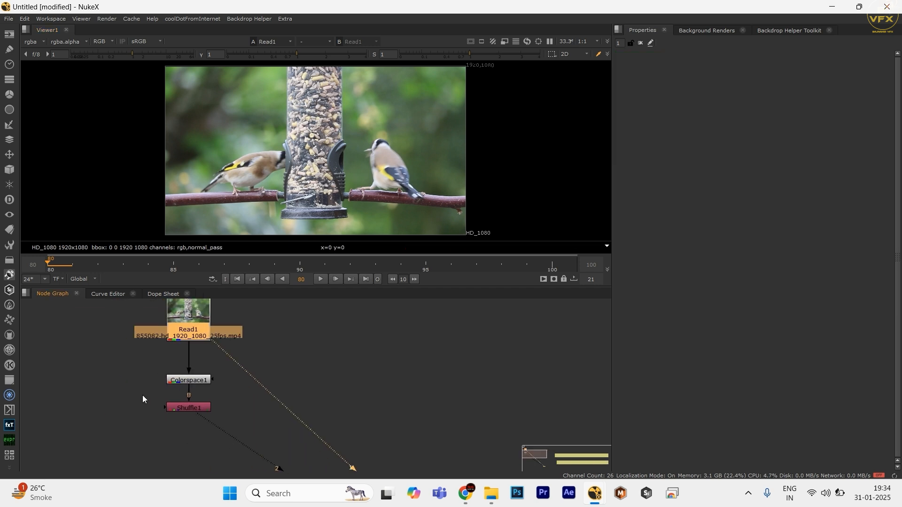
key(Delete)
Step: View the Colorspace1 node's output in the viewer
drag(142, 396, 354, 396)
scroll(277, 388, up, 1)
click(277, 388)
key(1)
scroll(260, 411, down, 2)
drag(422, 366, 385, 382)
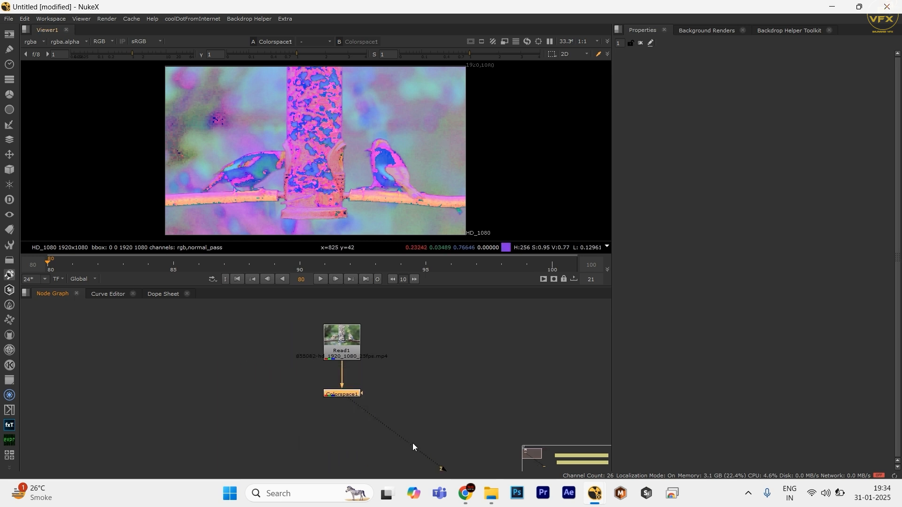
Step: Add an EdgeDetect node directly after Colorspace1 and view its output
key(Tab)
text(edge)
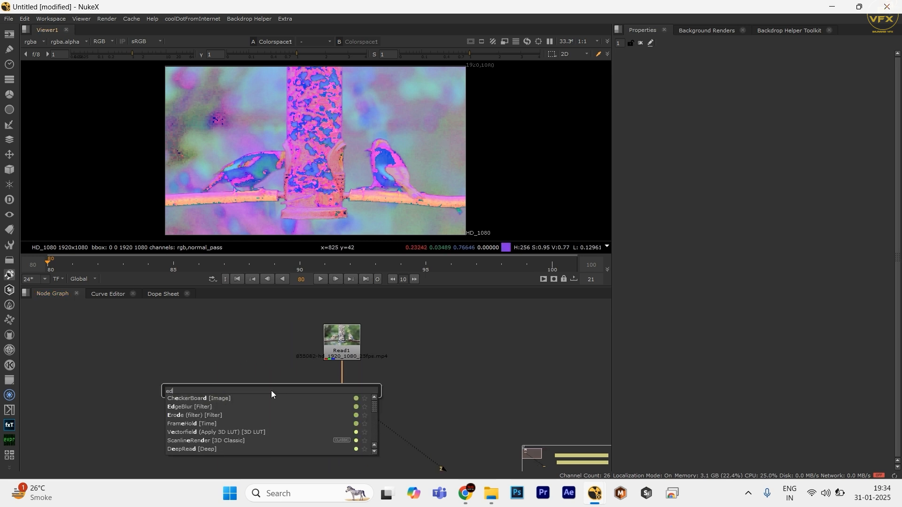
key(Down)
key(Down)
key(Down)
key(Down)
key(Down)
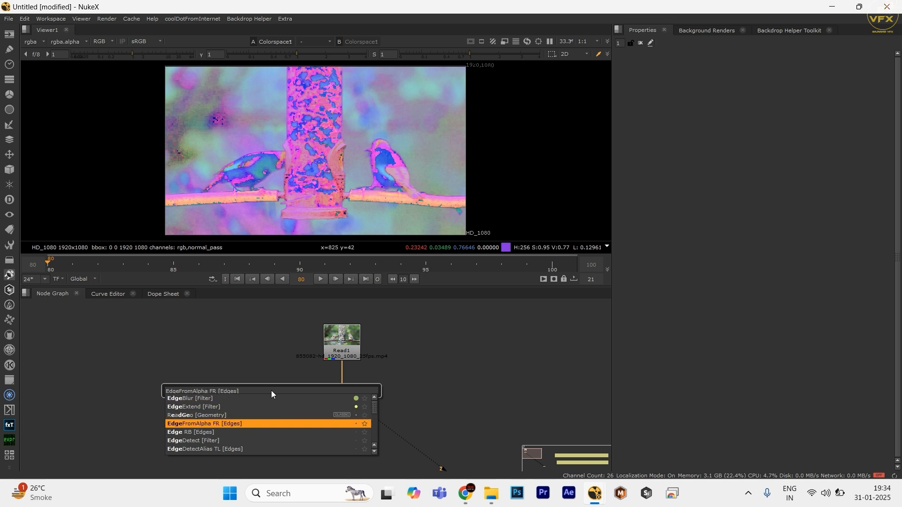
key(Return)
click(271, 391)
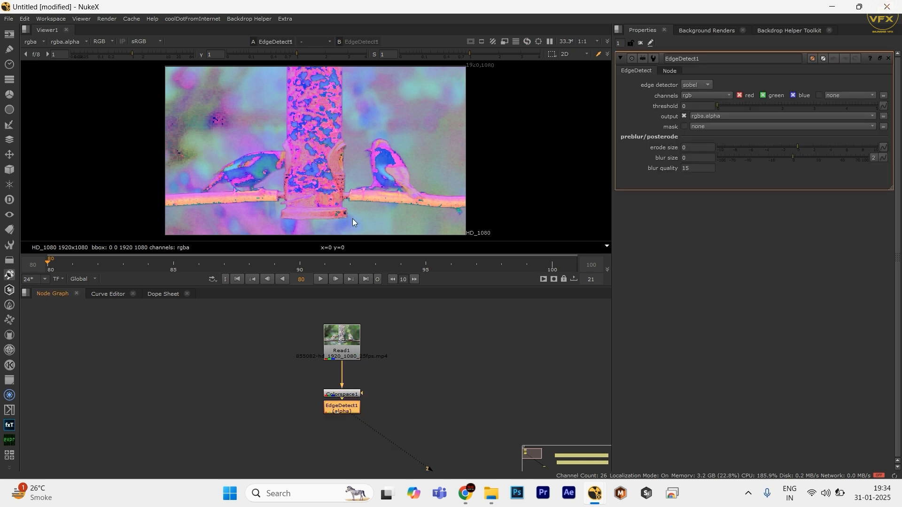
Step: Show the EdgeDetect1 alpha channel in the viewer and move the node further below Colorspace1 in the graph
key(a)
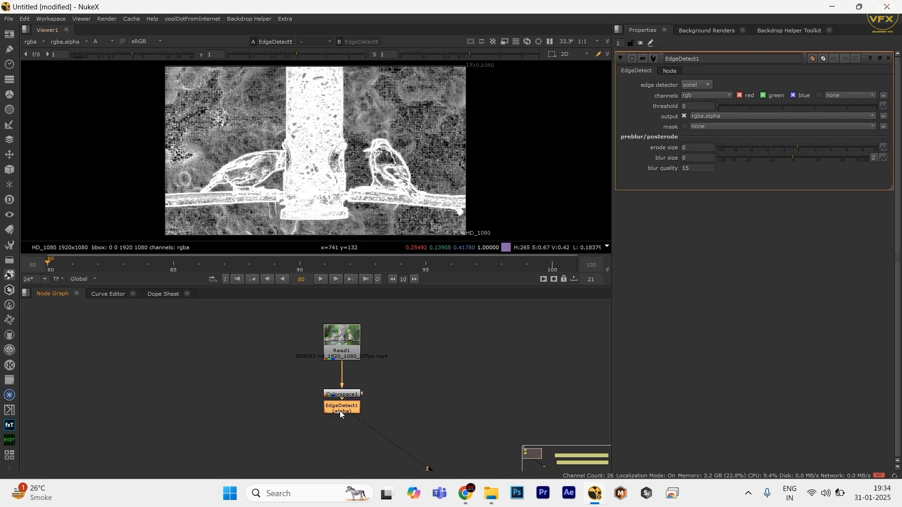
drag(340, 411, 342, 438)
drag(359, 378, 340, 393)
click(399, 430)
click(355, 437)
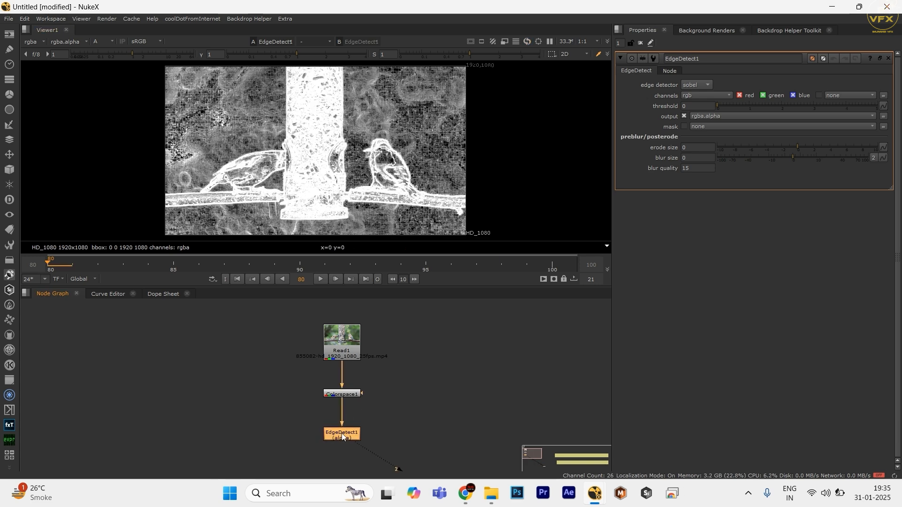
Step: Raise the EdgeDetect1 threshold to 0.48
drag(726, 109, 732, 103)
drag(328, 106, 613, 149)
drag(241, 153, 305, 162)
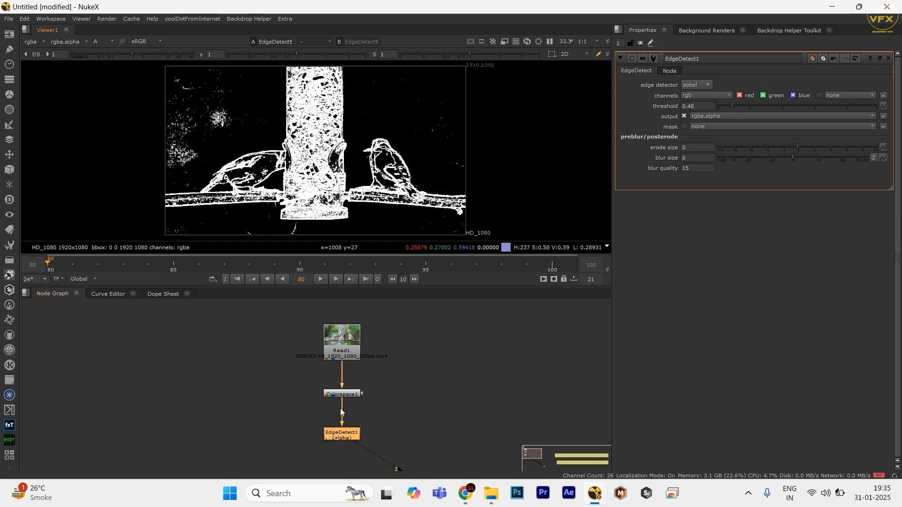
Step: Bypass Colorspace1 by feeding EdgeDetect1 directly from Read1 for comparison, and reconnect it through Colorspace1
drag(341, 408, 346, 348)
drag(267, 155, 365, 182)
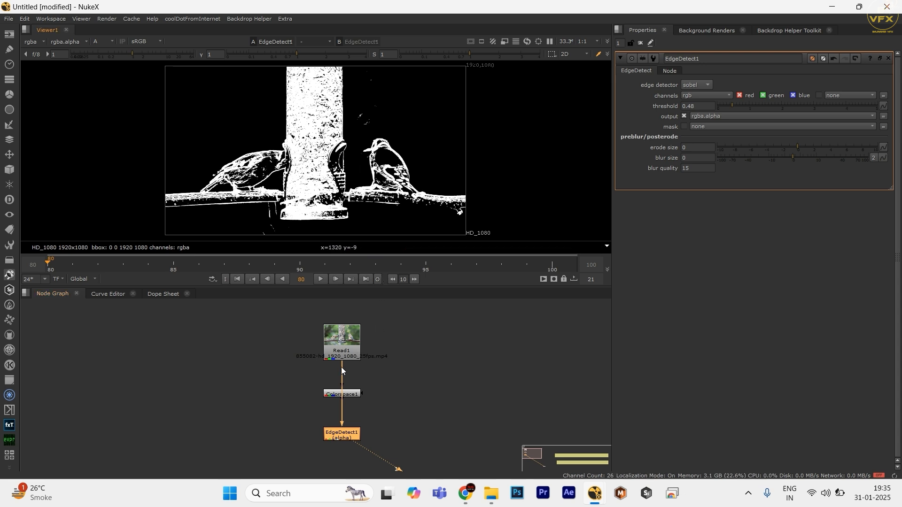
drag(341, 368, 343, 399)
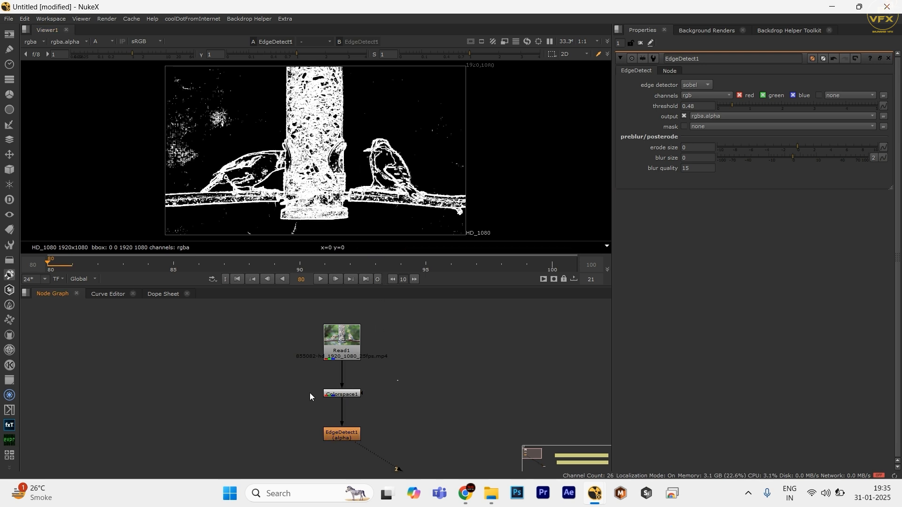
Step: Set the Colorspace1 node's output colorspace to HSL
double_click(342, 394)
click(693, 102)
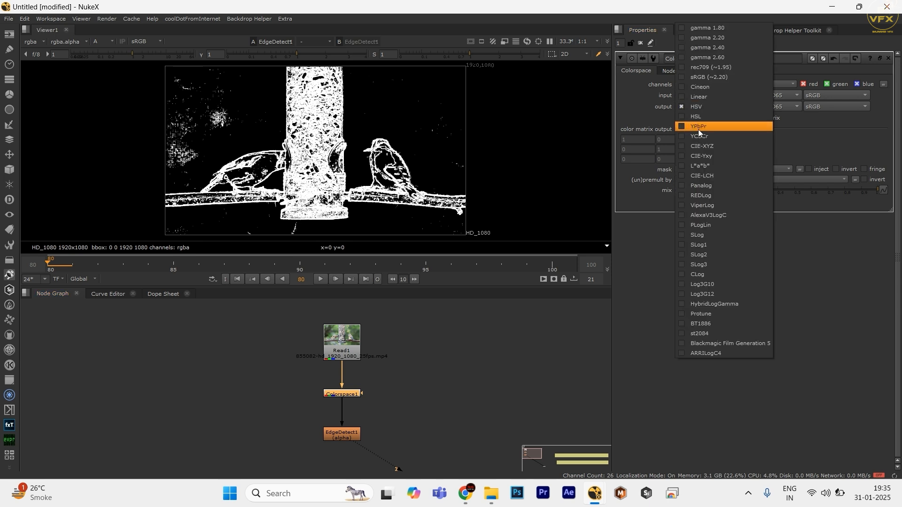
click(692, 117)
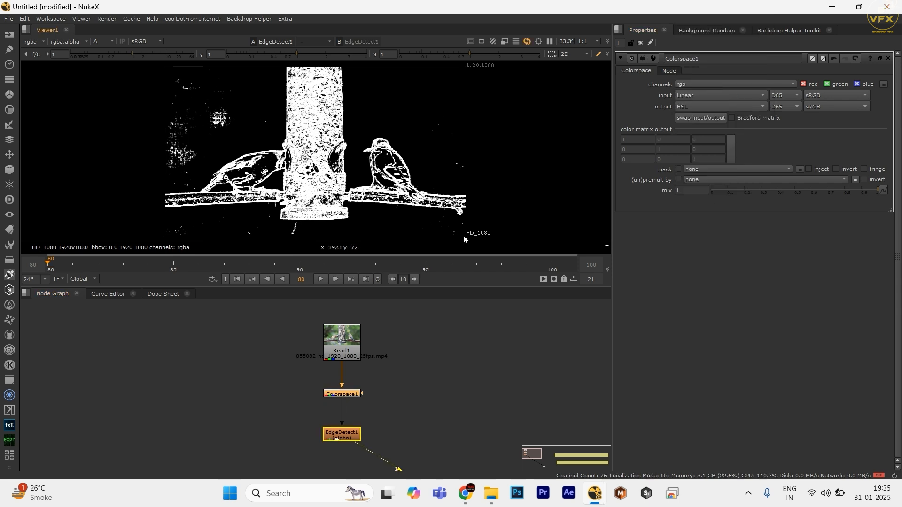
Step: Set the EdgeDetect1 erode size to 1.4
double_click(354, 433)
drag(800, 144, 809, 148)
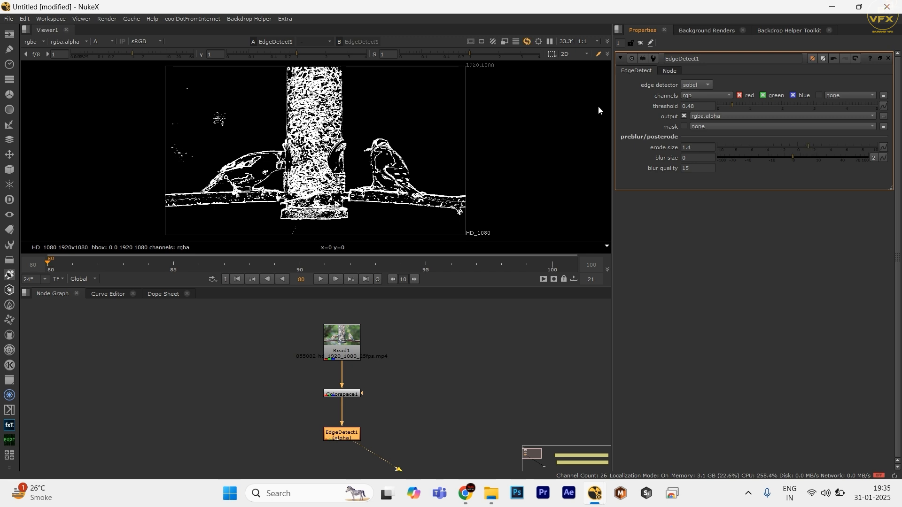
Step: View the Colorspace1 output in the viewer with its full RGB channels
drag(428, 376, 298, 423)
key(1)
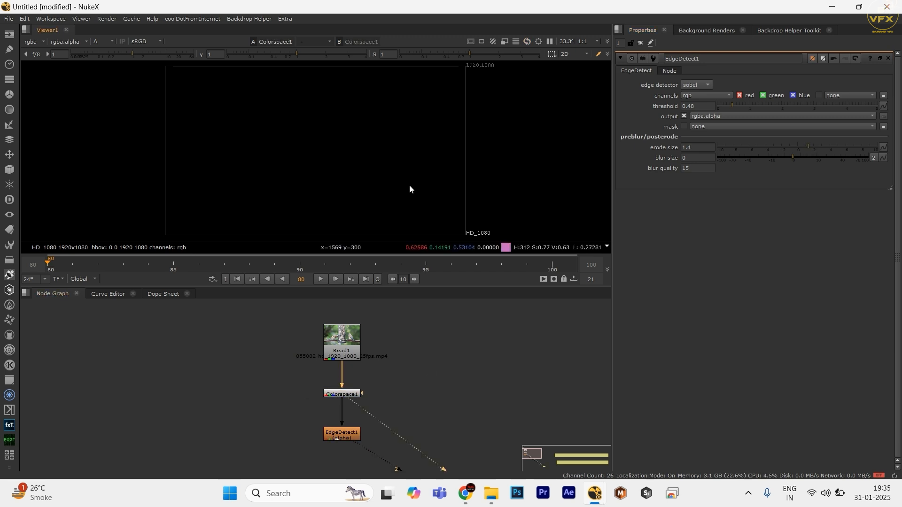
key(a)
Step: Delete the EdgeDetect1 node below Colorspace1
scroll(381, 387, down, 3)
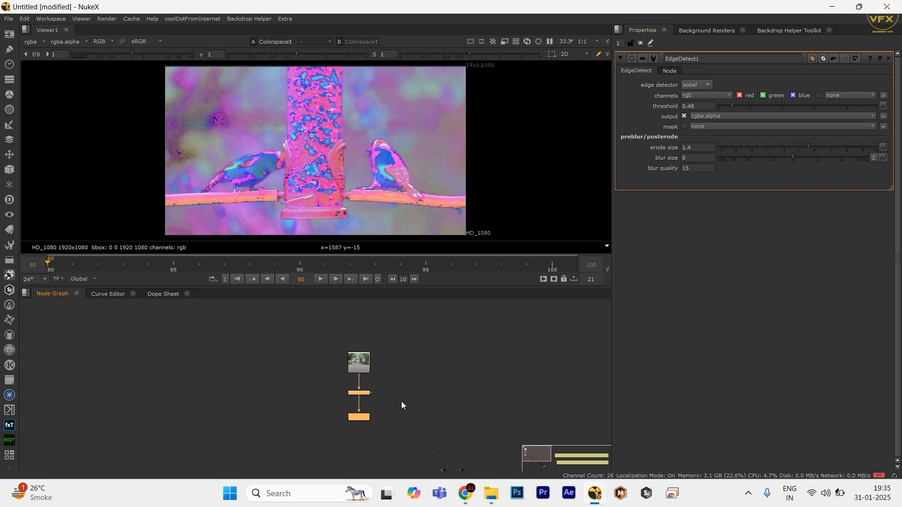
scroll(401, 405, up, 2)
drag(427, 404, 292, 438)
key(Delete)
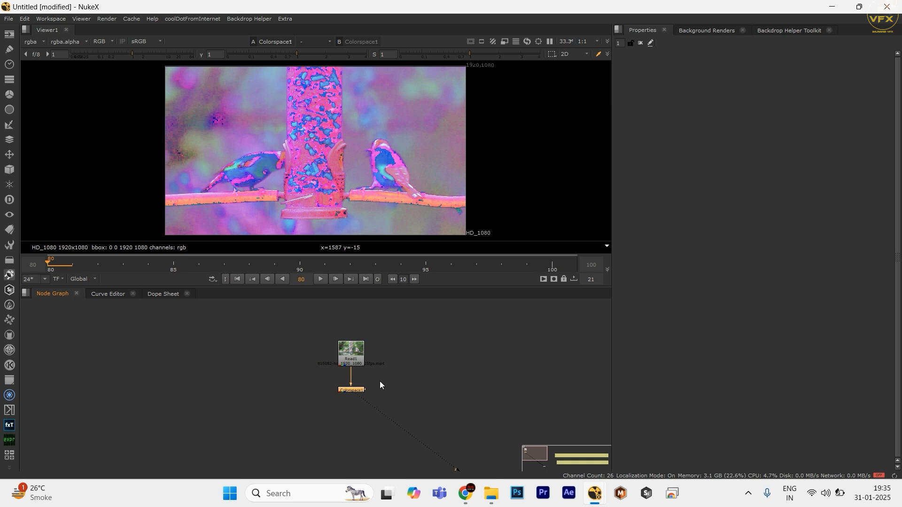
Step: Open the Colorspace1 node's properties and look over the node graph with its HSV and HSL notes
double_click(356, 390)
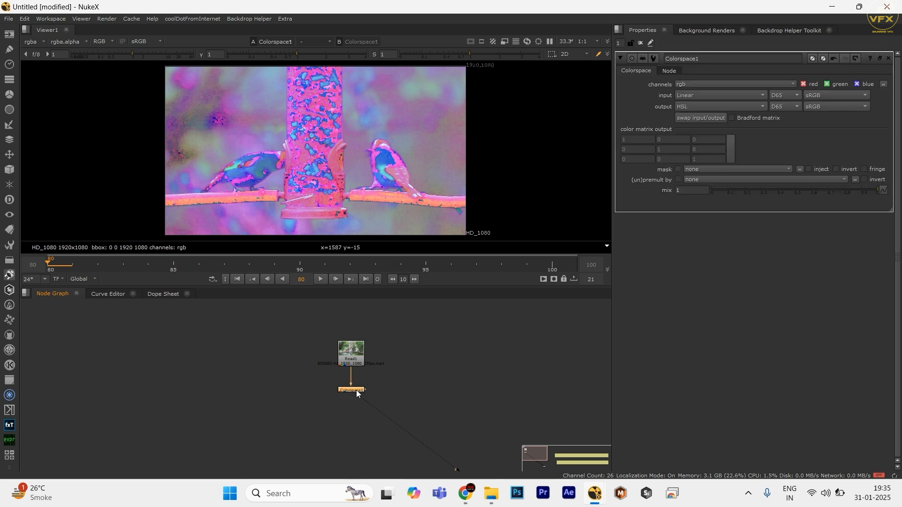
scroll(366, 388, down, 5)
scroll(376, 395, down, 2)
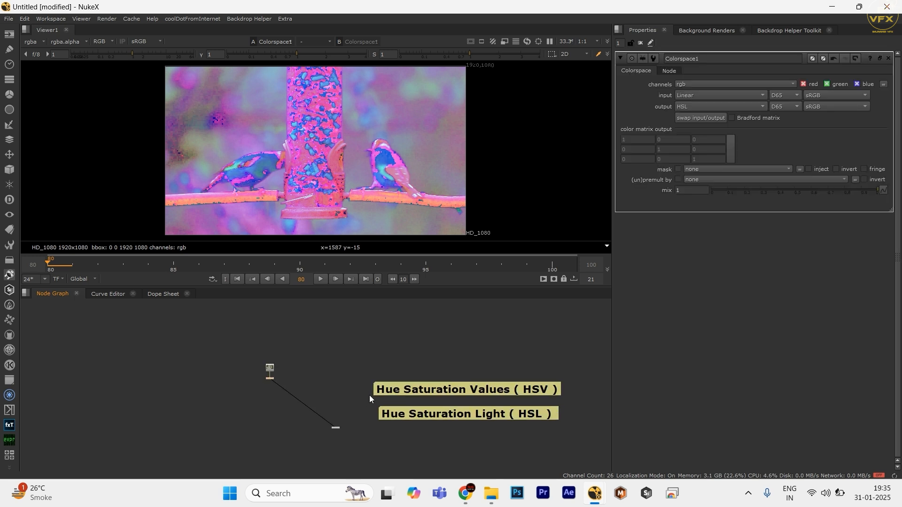
scroll(282, 378, up, 6)
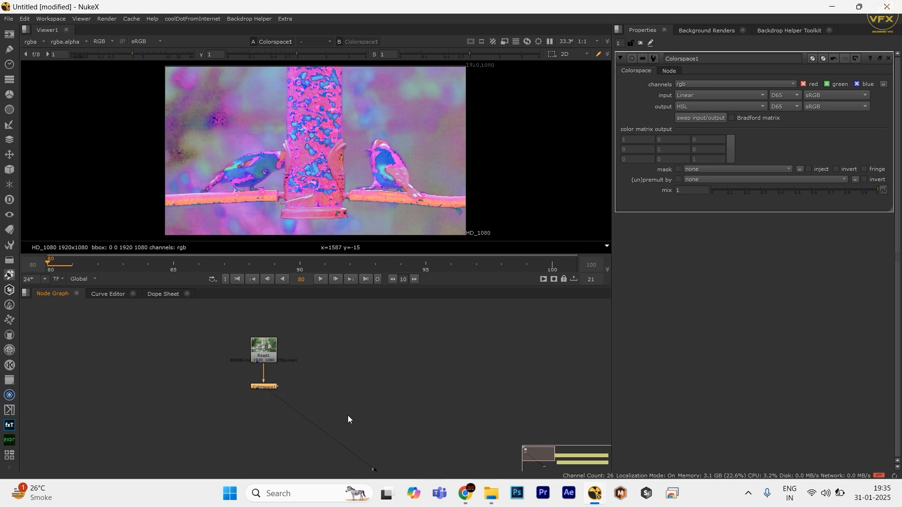
scroll(308, 404, up, 1)
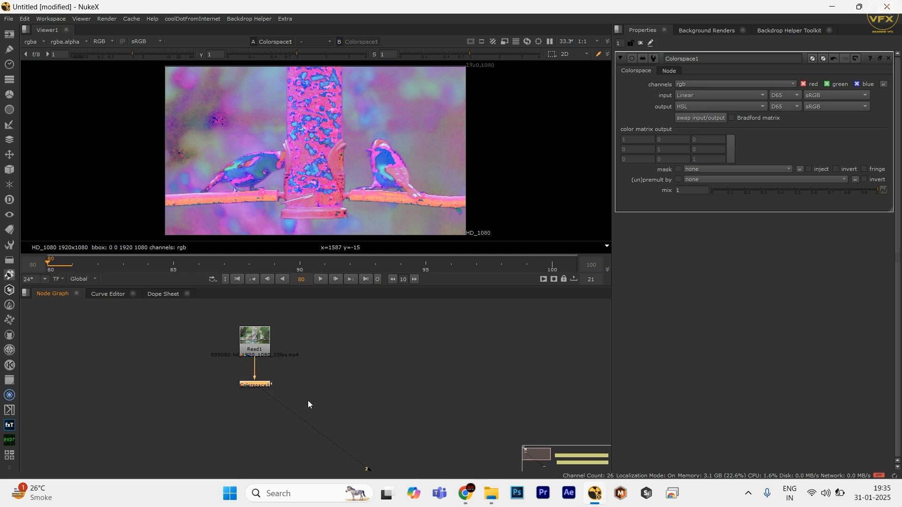